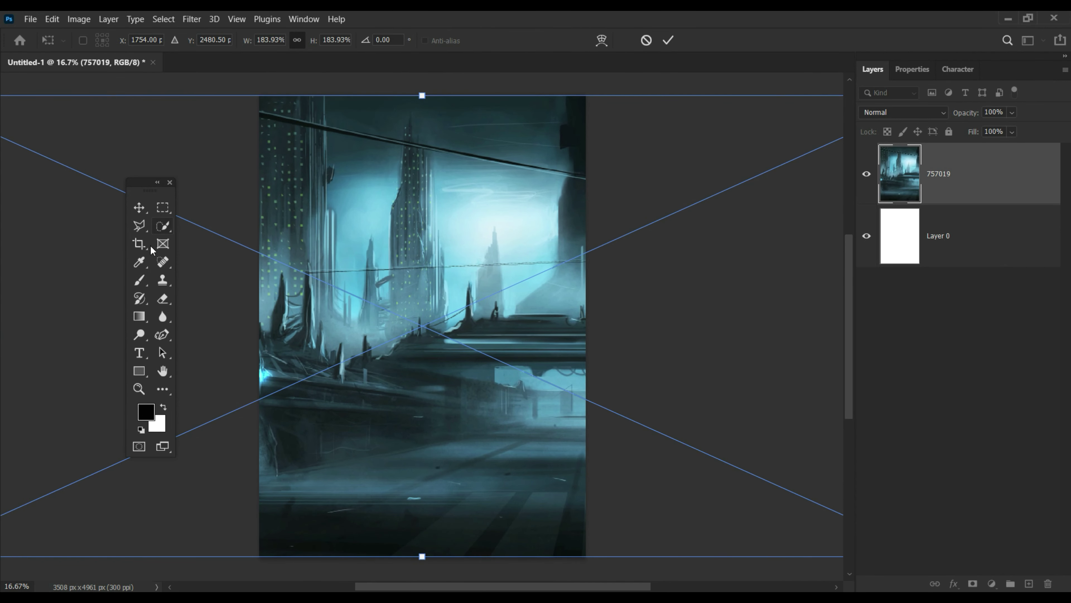
# - Commit the placed sci-fi city image and shift it left and back right on the canvas
pyautogui.click(138, 207)
pyautogui.moveTo(565, 346); pyautogui.dragTo(396, 344)
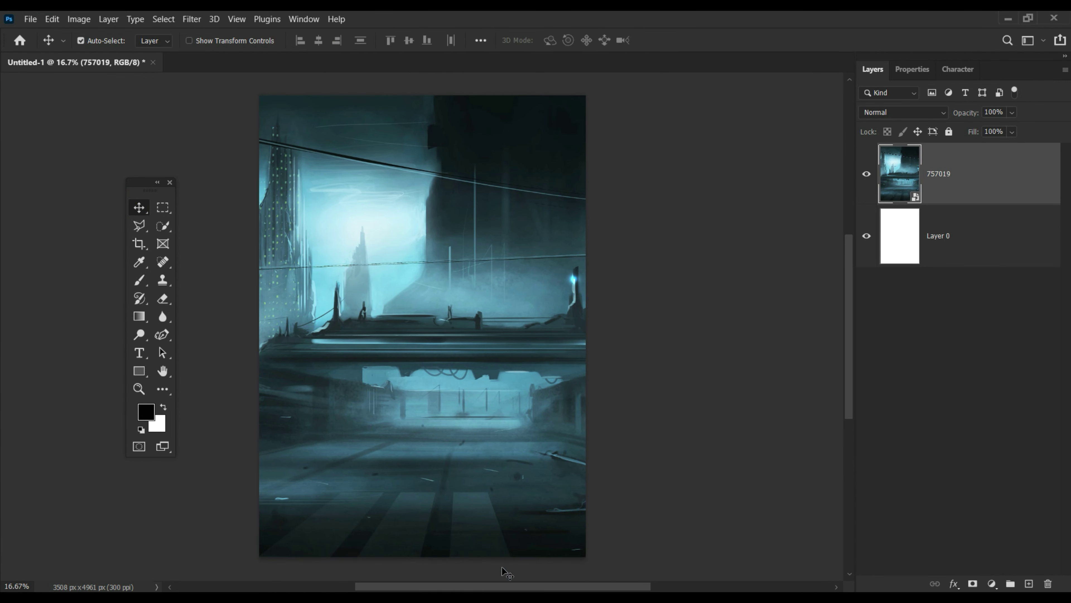
pyautogui.moveTo(502, 569); pyautogui.dragTo(586, 570)
# - Crop to 4:5 with the top edge extended to full height, then slide the city 254 px sideways
pyautogui.press('c')
pyautogui.moveTo(505, 121); pyautogui.dragTo(498, 100)
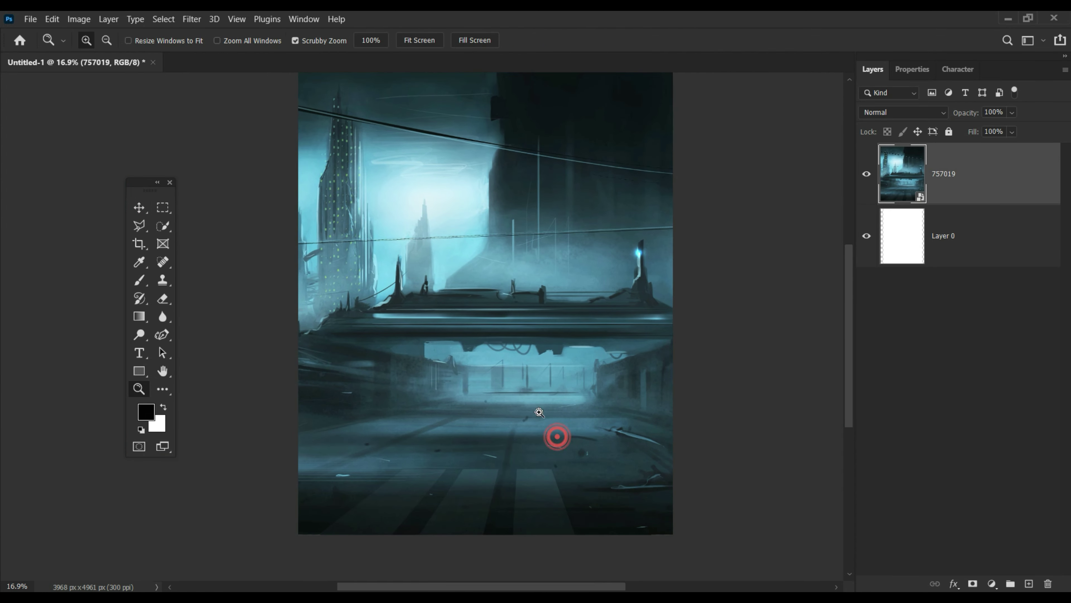
pyautogui.moveTo(554, 435)
pyautogui.mouseDown()
pyautogui.moveTo(566, 362)
pyautogui.moveTo(514, 387)
pyautogui.mouseUp()
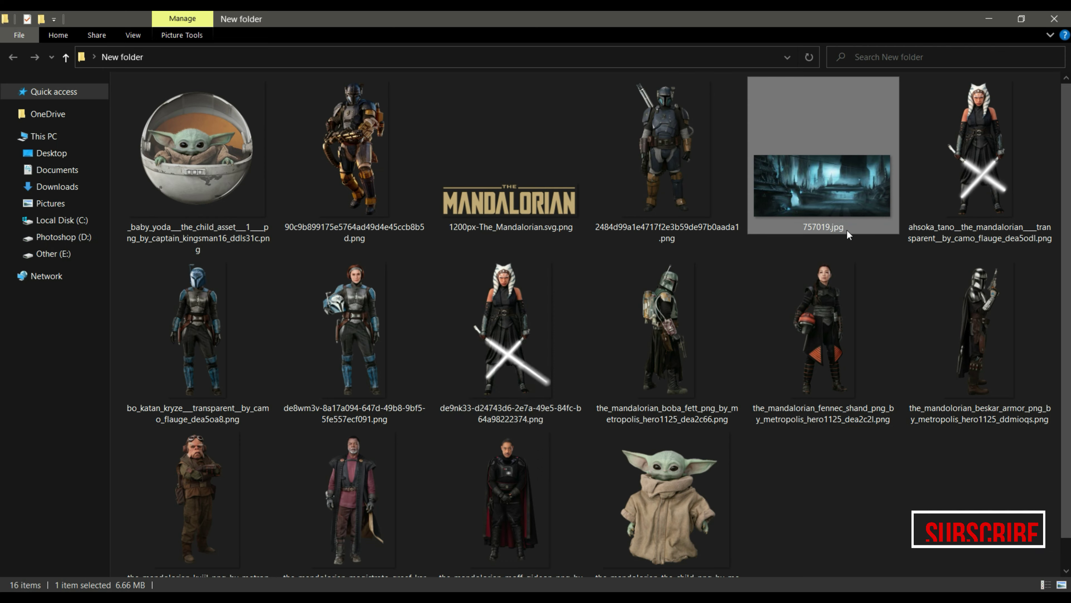
# - Add the beskar Mandalorian and Boba Fett, moving the Mandalorian to the left
pyautogui.moveTo(978, 327); pyautogui.dragTo(773, 222)
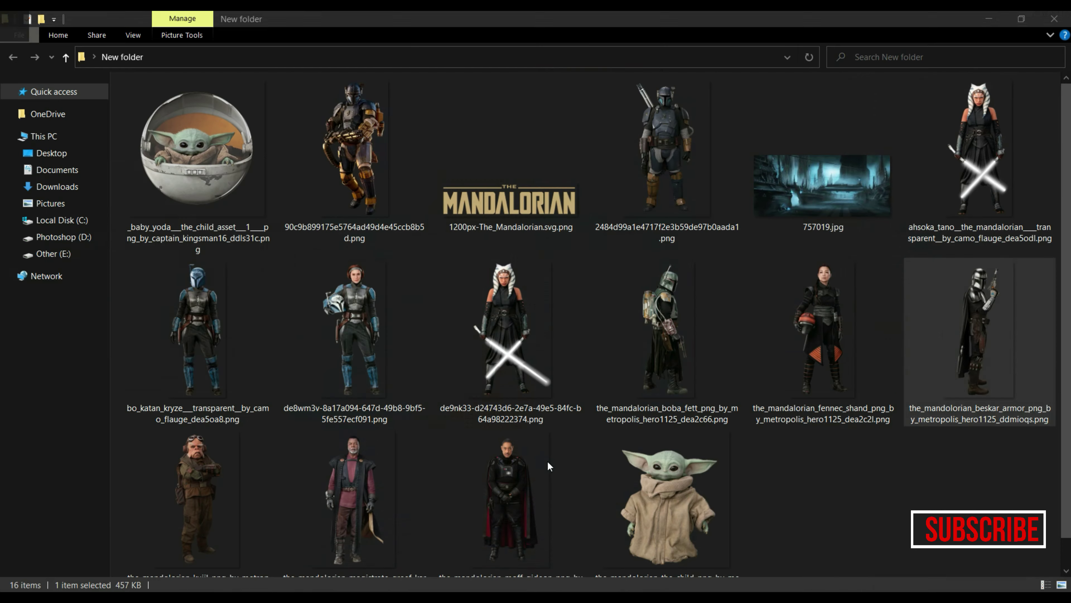
pyautogui.moveTo(664, 359)
pyautogui.mouseDown()
pyautogui.moveTo(454, 363)
pyautogui.moveTo(481, 277)
pyautogui.moveTo(502, 276)
pyautogui.mouseUp()
pyautogui.press('Return')
pyautogui.hotkey('ctrl', 't')
pyautogui.moveTo(546, 454); pyautogui.dragTo(455, 455)
pyautogui.press('Return')
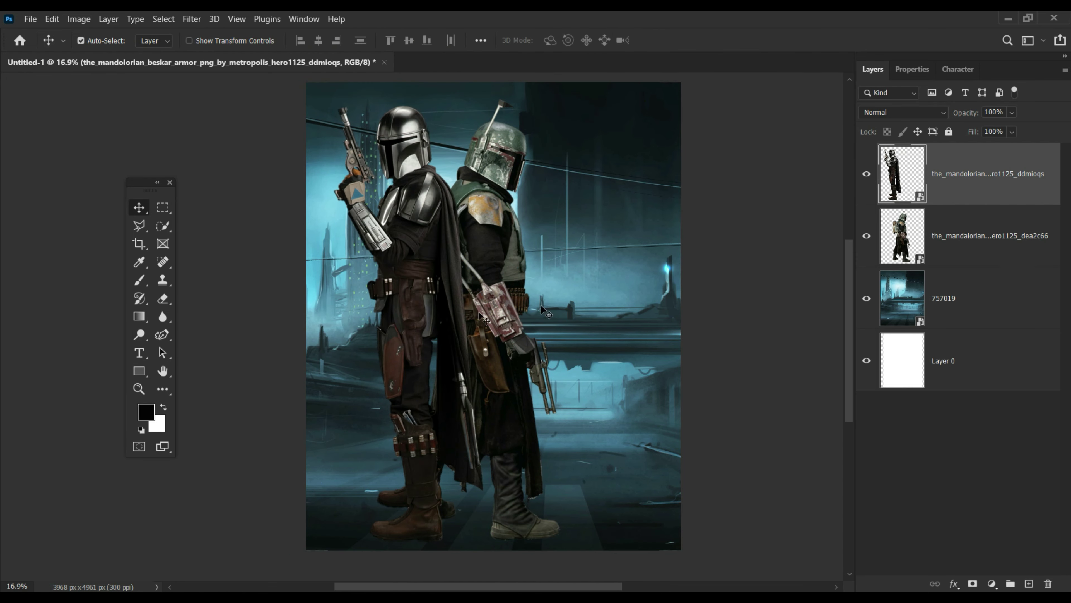
# - Move Boba Fett 100 px right, scale him down slightly, and nudge the Mandalorian right
pyautogui.moveTo(478, 315); pyautogui.dragTo(501, 264)
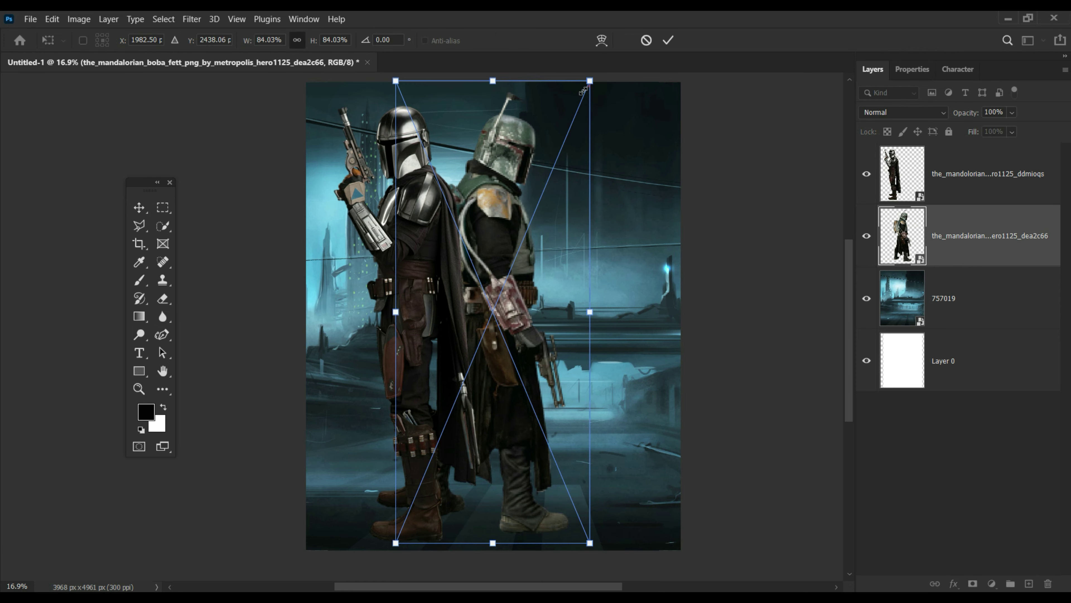
pyautogui.moveTo(583, 91); pyautogui.dragTo(576, 101)
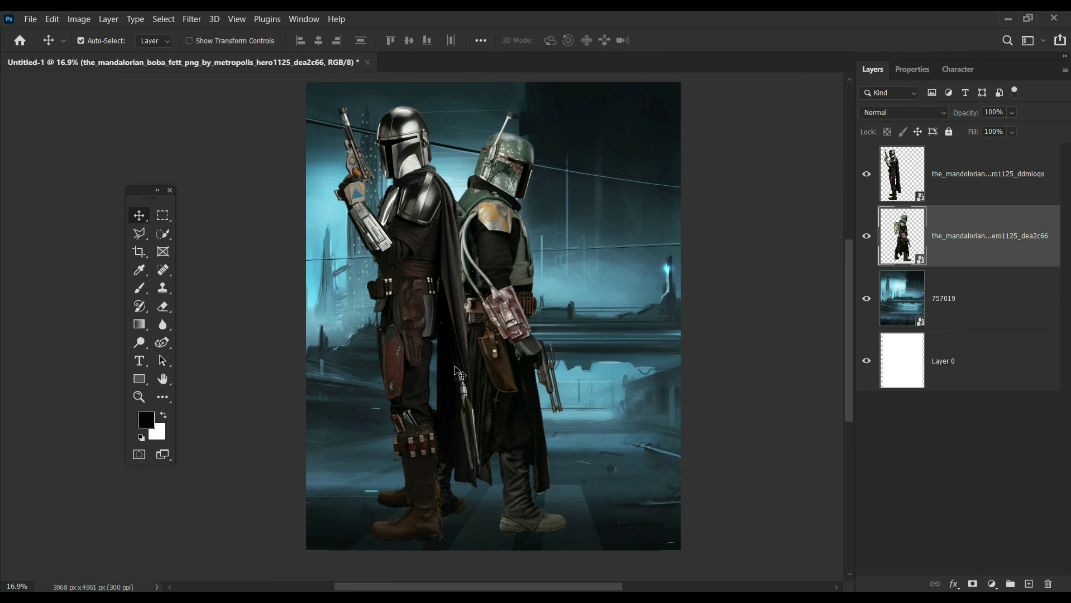
pyautogui.click(993, 183)
pyautogui.hotkey('ctrl', 't')
pyautogui.moveTo(422, 296); pyautogui.dragTo(443, 295)
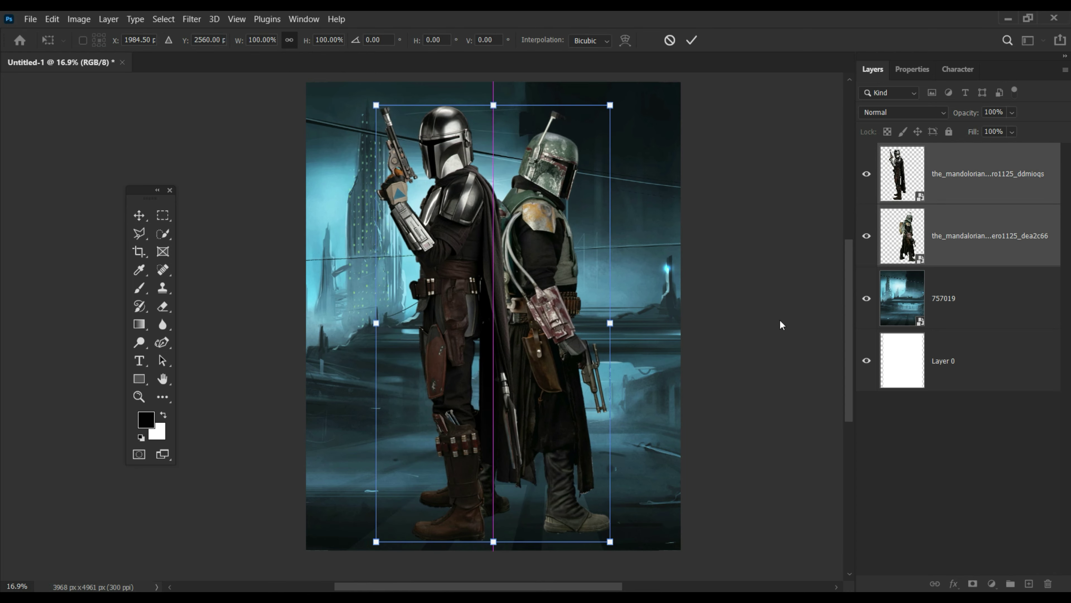
pyautogui.press('Return')
# - Add Bo-Katan resized from the top edge, then bring in the fourth armored figure
pyautogui.click(210, 270)
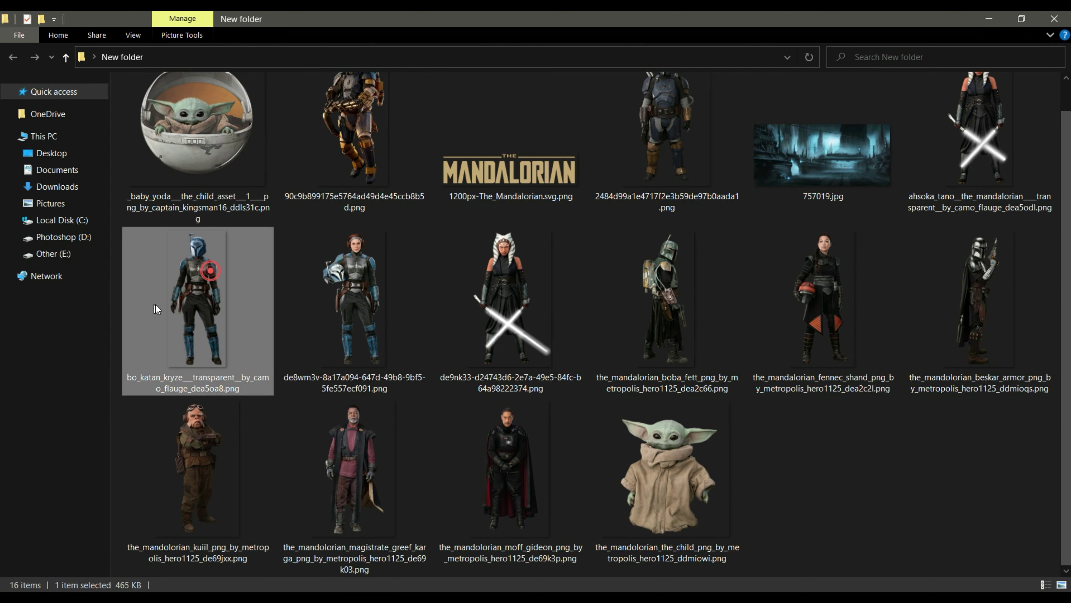
pyautogui.moveTo(499, 570); pyautogui.dragTo(493, 317)
pyautogui.moveTo(493, 108); pyautogui.dragTo(487, 94)
pyautogui.press('Return')
pyautogui.hotkey('alt', 'Tab')
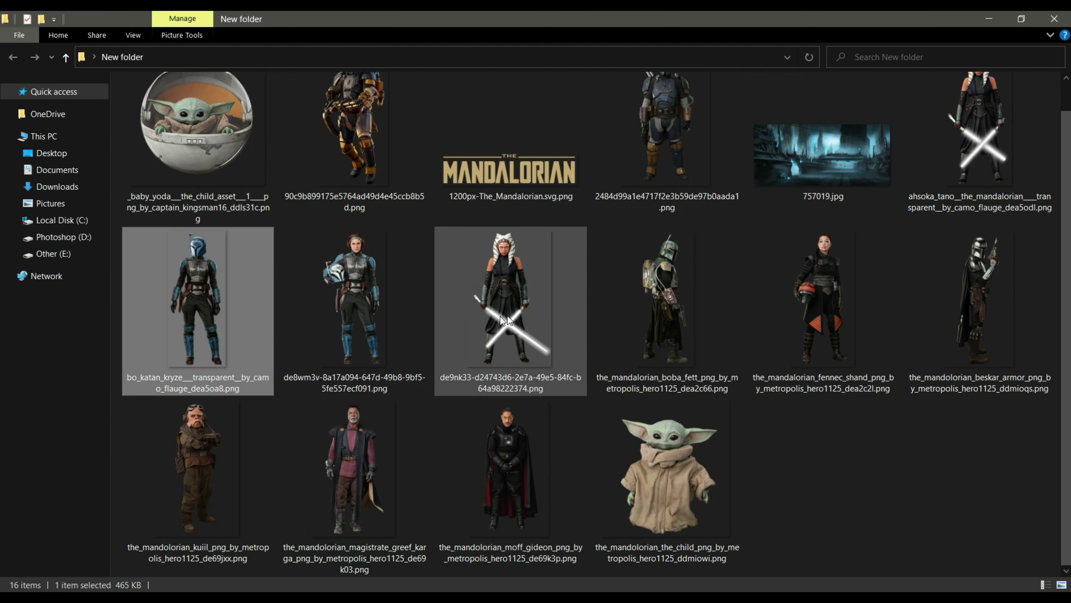
pyautogui.moveTo(666, 169)
pyautogui.mouseDown()
pyautogui.moveTo(473, 297)
pyautogui.moveTo(519, 326)
pyautogui.mouseUp()
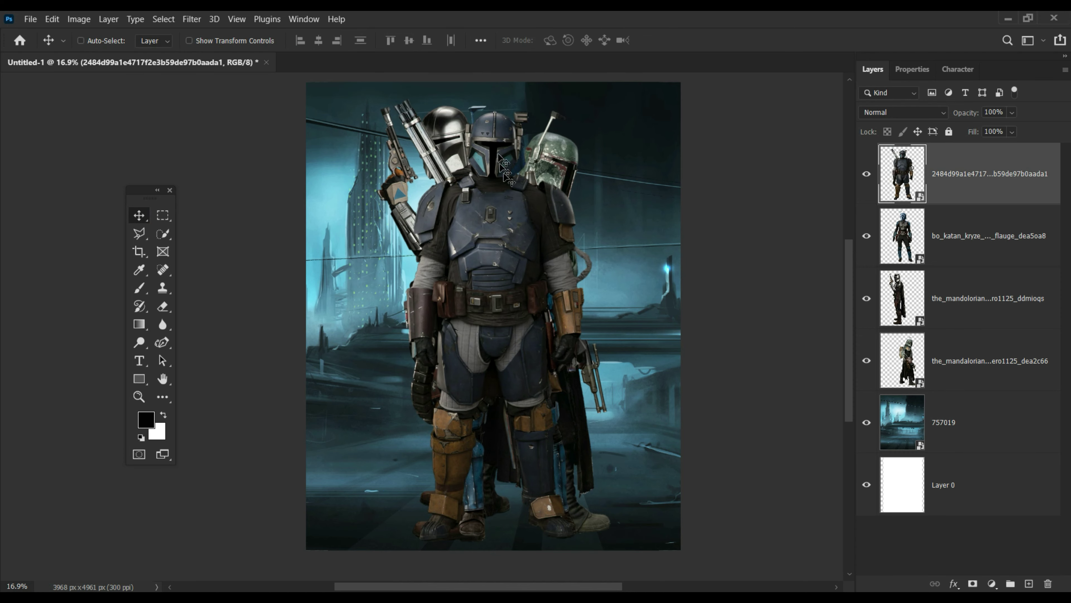
# - Commit the fourth figure, then shrink all four figures together and move them up
pyautogui.press('Return')
pyautogui.keyDown('shift'); pyautogui.click(993, 363); pyautogui.keyUp('shift')
pyautogui.hotkey('ctrl', 't')
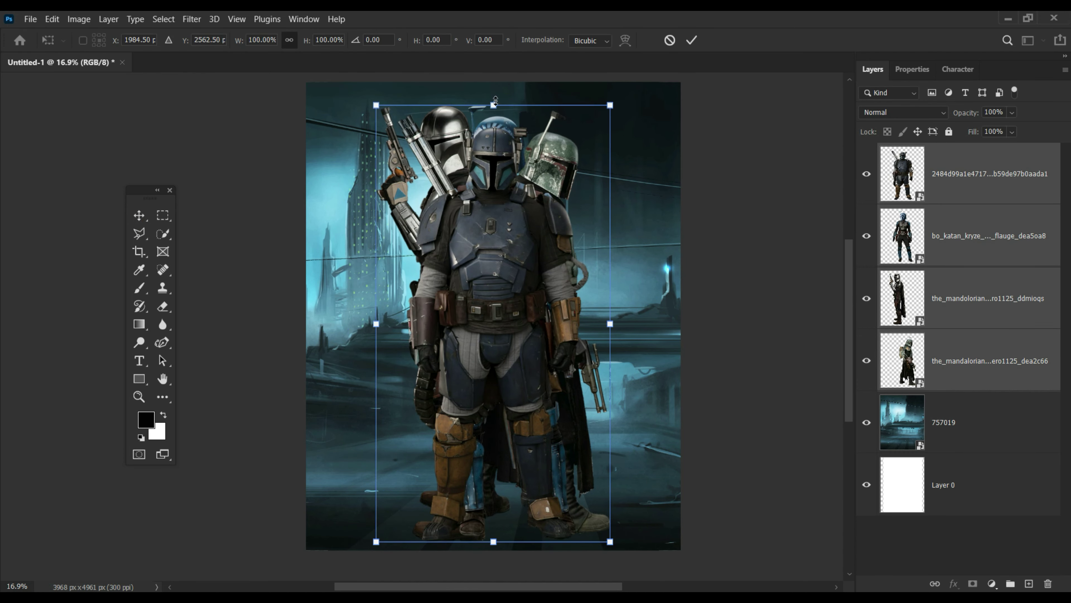
pyautogui.moveTo(493, 95); pyautogui.dragTo(493, 256)
pyautogui.moveTo(493, 401); pyautogui.dragTo(493, 363)
pyautogui.press('Return')
# - Move the blue-and-brown figure left, Bo-Katan to the right end, and the fourth figure's layer lower
pyautogui.scroll(1, 795, 373)
pyautogui.click(788, 337)
pyautogui.moveTo(517, 328); pyautogui.dragTo(392, 328)
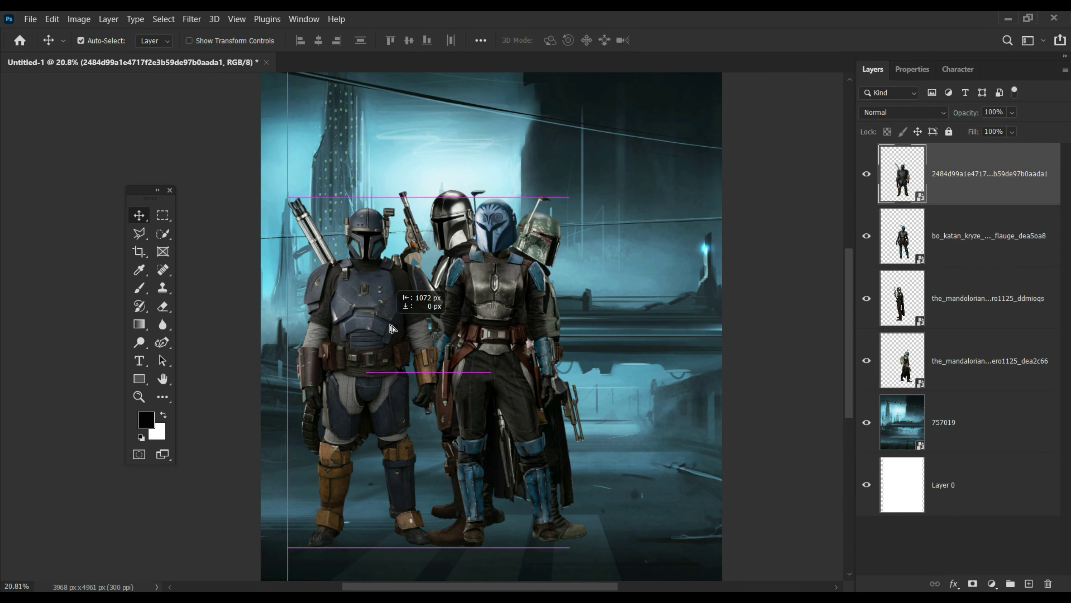
pyautogui.moveTo(501, 287); pyautogui.dragTo(633, 311)
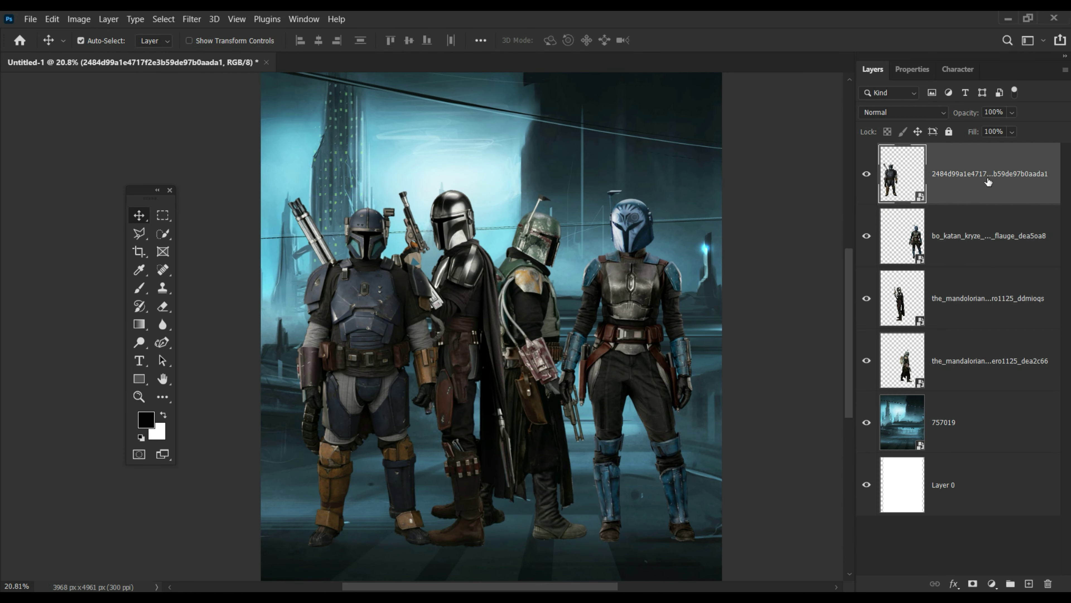
pyautogui.moveTo(970, 173); pyautogui.dragTo(970, 388)
pyautogui.keyDown('alt'); pyautogui.click(502, 370); pyautogui.keyUp('alt')
pyautogui.keyDown('shift'); pyautogui.click(970, 173); pyautogui.keyUp('shift')
# - Shrink the four figures together to about 76% and zoom in on them
pyautogui.hotkey('ctrl', 't')
pyautogui.moveTo(645, 219); pyautogui.dragTo(596, 279)
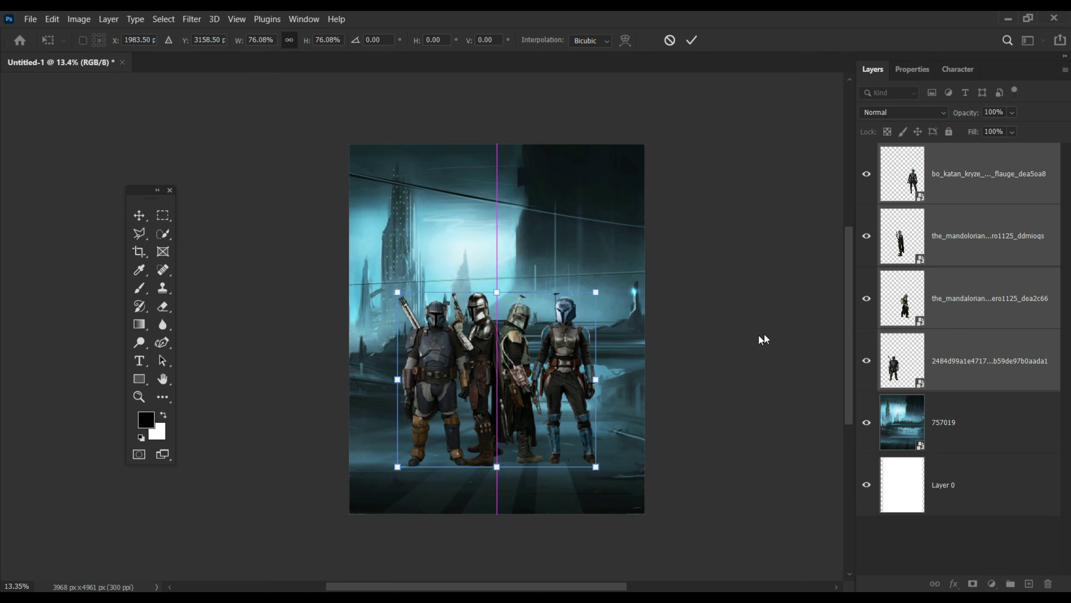
pyautogui.press('Return')
pyautogui.moveTo(566, 348); pyautogui.dragTo(582, 348)
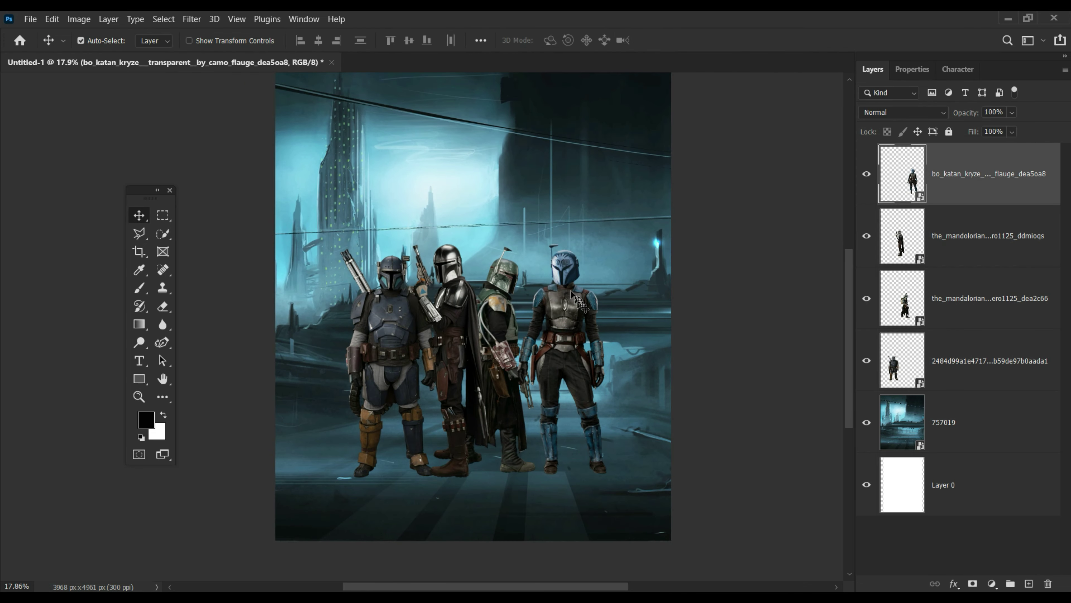
# - Resize Bo-Katan to match the others, shift her right, and fine-tune the figure spacing
pyautogui.hotkey('ctrl', 't')
pyautogui.moveTo(607, 250); pyautogui.dragTo(599, 247)
pyautogui.press('Return')
pyautogui.moveTo(150, 190); pyautogui.dragTo(181, 208)
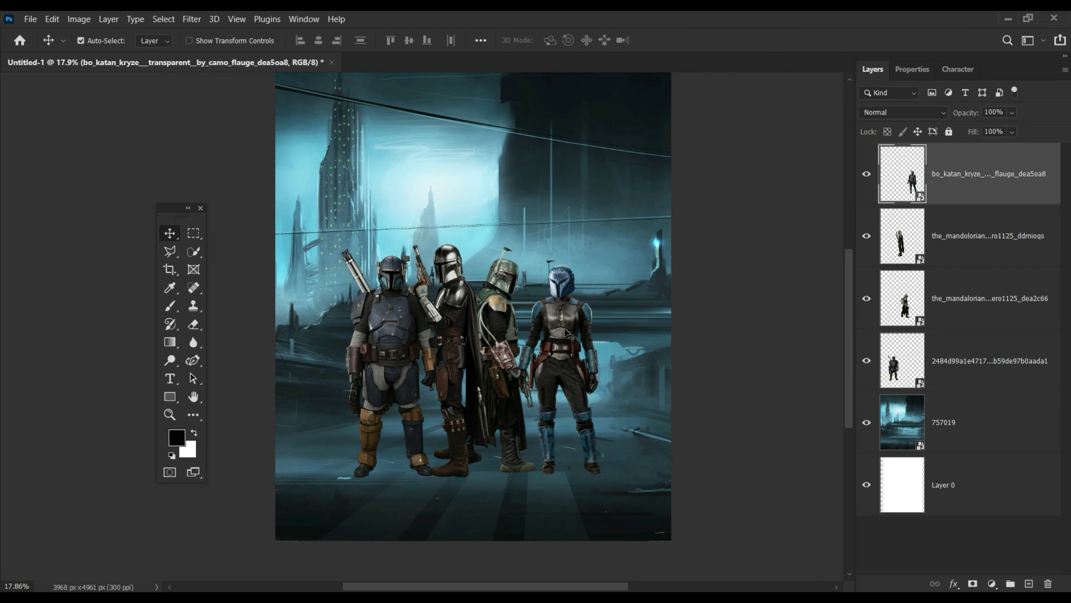
pyautogui.moveTo(561, 337); pyautogui.dragTo(580, 337)
pyautogui.moveTo(388, 328); pyautogui.dragTo(373, 328)
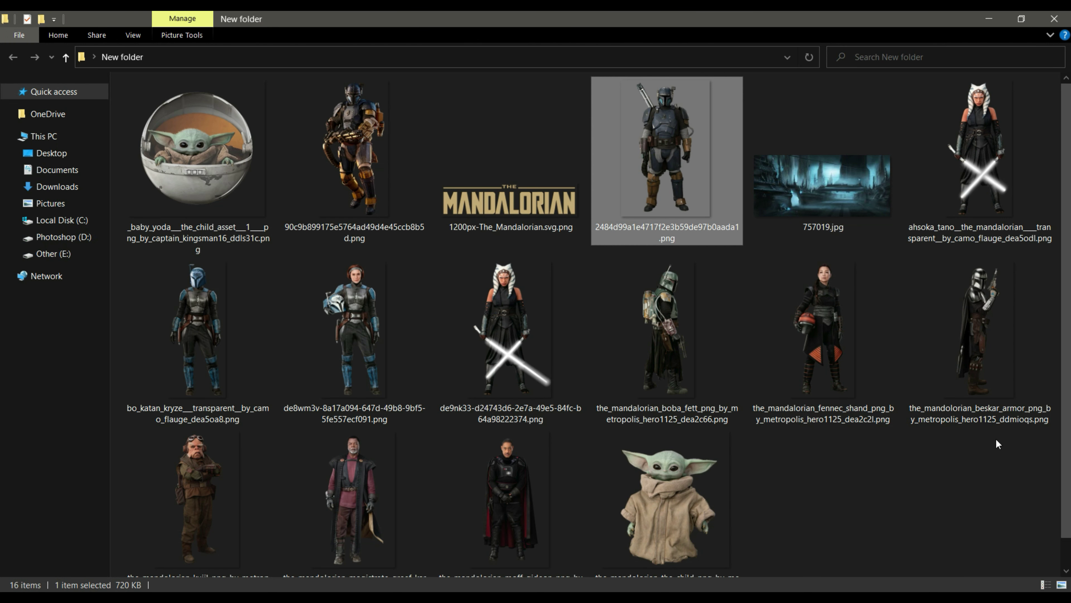
# - Add Grogu's pod and scale it down among the figures
pyautogui.moveTo(204, 153); pyautogui.dragTo(495, 321)
pyautogui.moveTo(511, 155); pyautogui.dragTo(455, 426)
pyautogui.press('Return')
pyautogui.scroll(1, 454, 423)
pyautogui.scroll(1, 454, 423)
pyautogui.scroll(1, 454, 423)
# - Show rulers and shrink Grogu's pod a bit further
pyautogui.hotkey('ctrl', 'r')
pyautogui.hscroll(3, 542, 316)
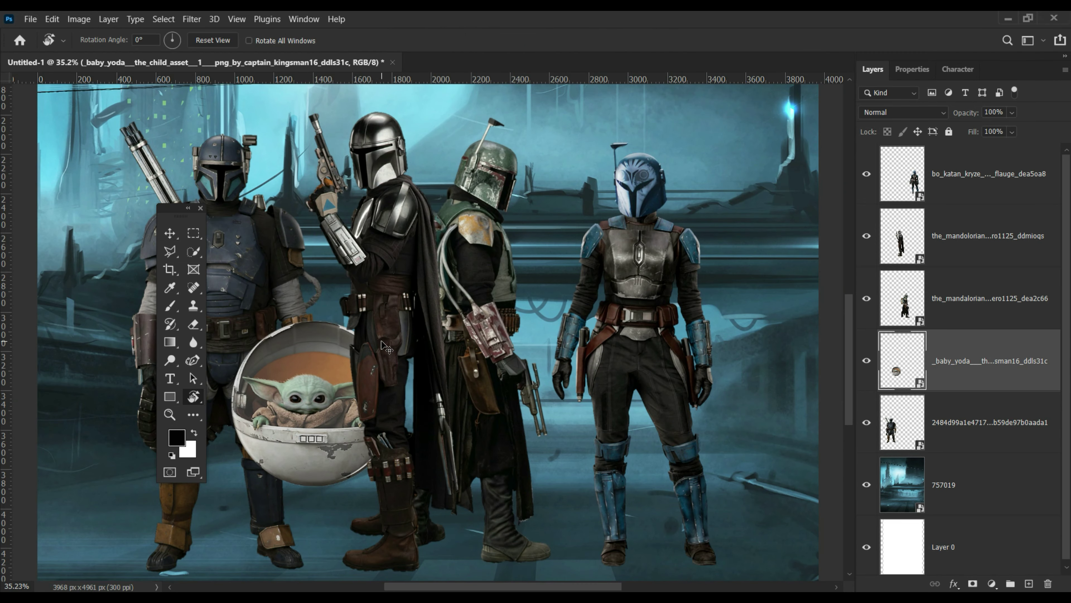
pyautogui.hotkey('ctrl', 't')
pyautogui.moveTo(416, 300); pyautogui.dragTo(402, 318)
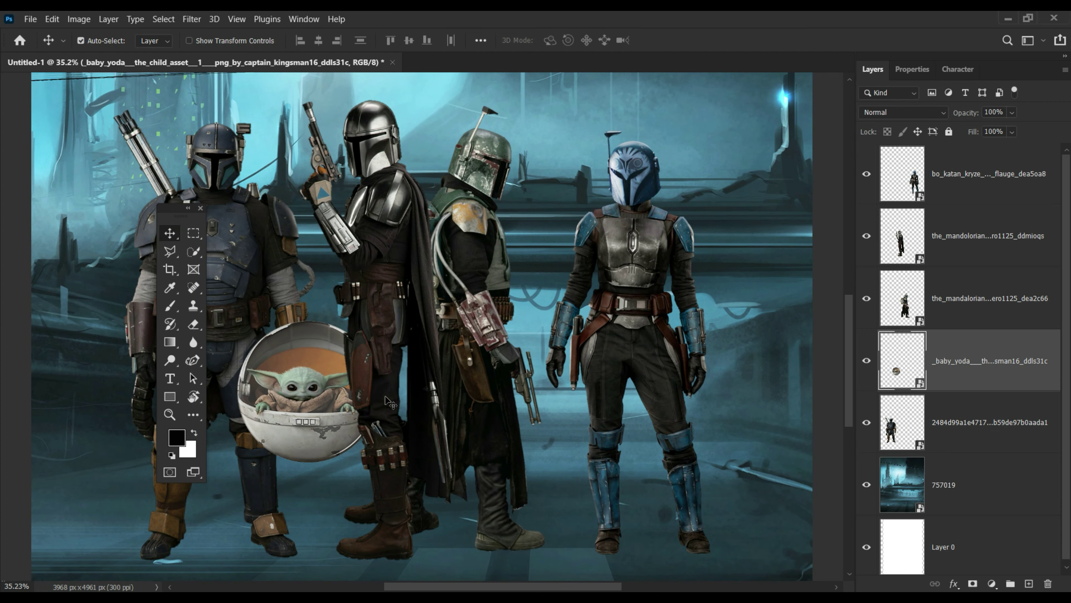
# - Zoom in on the figures, pick the Brush tool, and select the city background layer
pyautogui.click(170, 414)
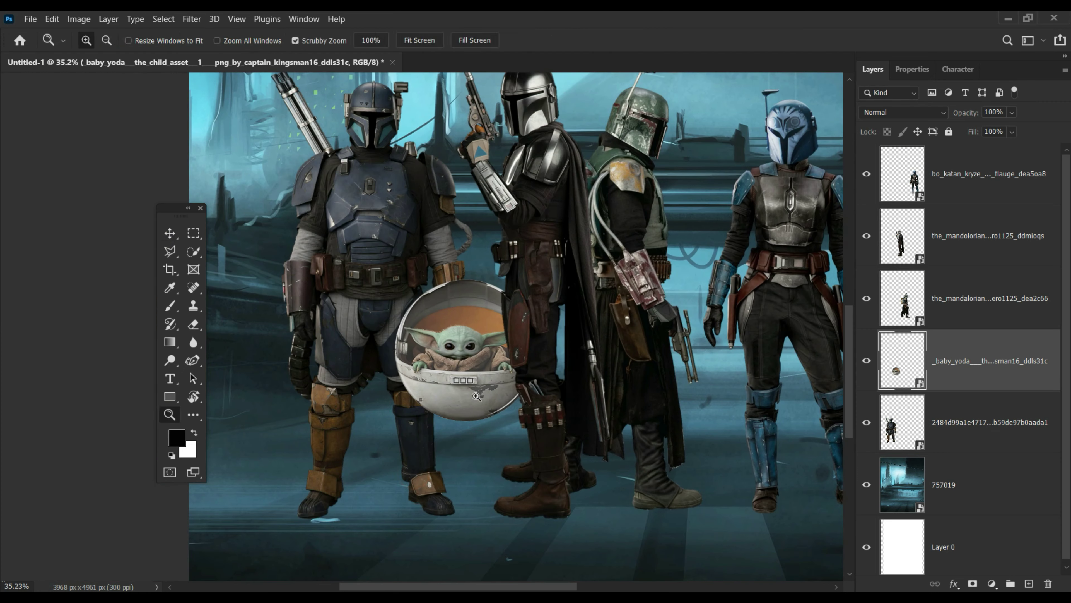
pyautogui.scroll(-3, 509, 417)
pyautogui.hotkey('ctrl', '+')
pyautogui.press('v')
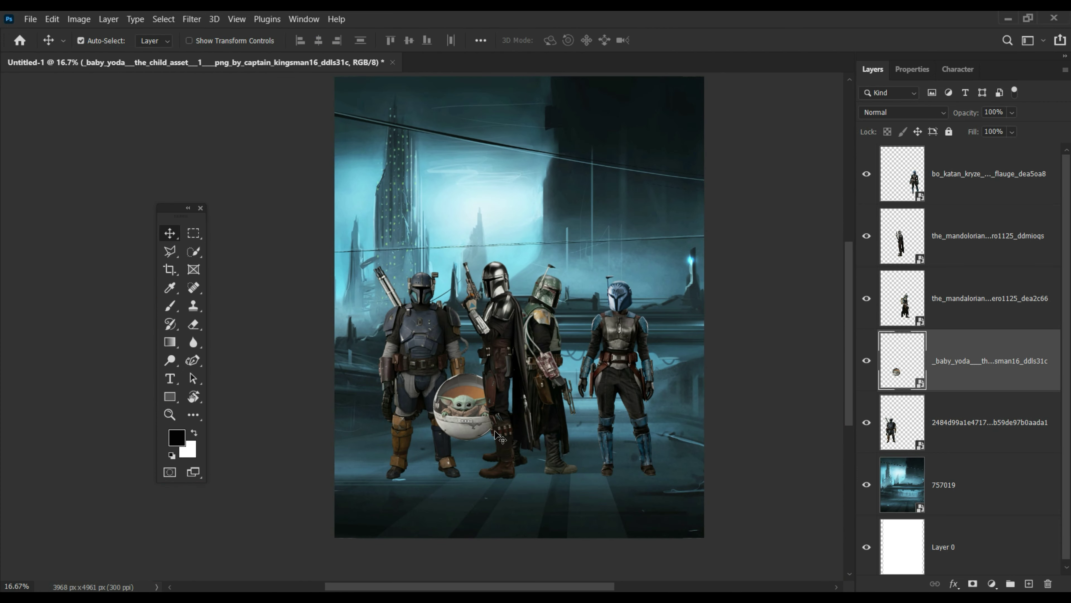
pyautogui.press('z')
pyautogui.scroll(-2, 446, 494)
pyautogui.scroll(3, 446, 495)
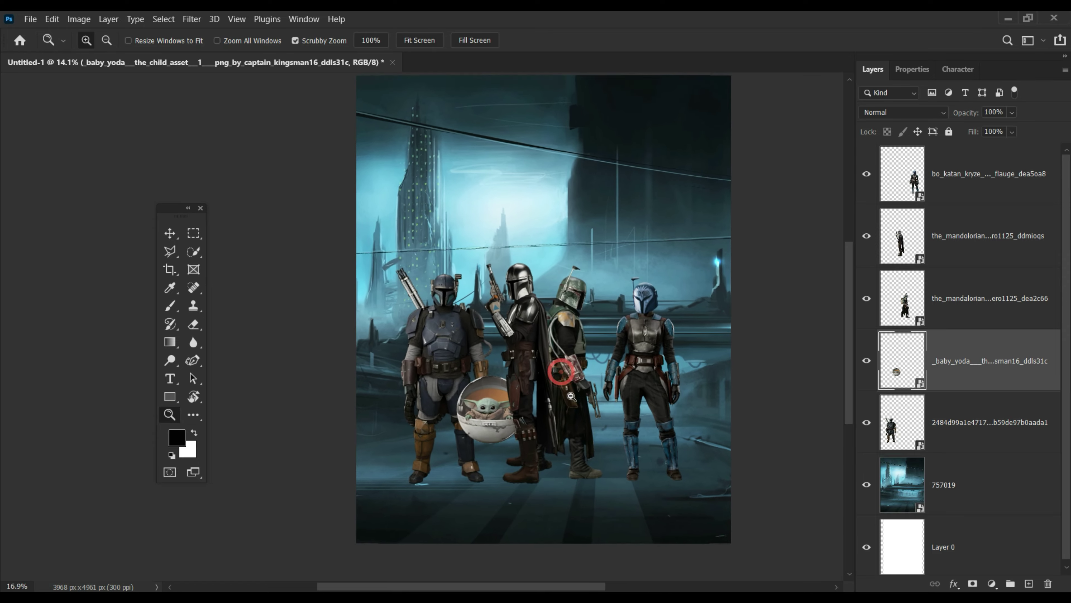
pyautogui.scroll(1, 446, 494)
pyautogui.scroll(5, 446, 495)
pyautogui.press('b')
pyautogui.hotkey('alt', '[')
pyautogui.hotkey('alt', '[')
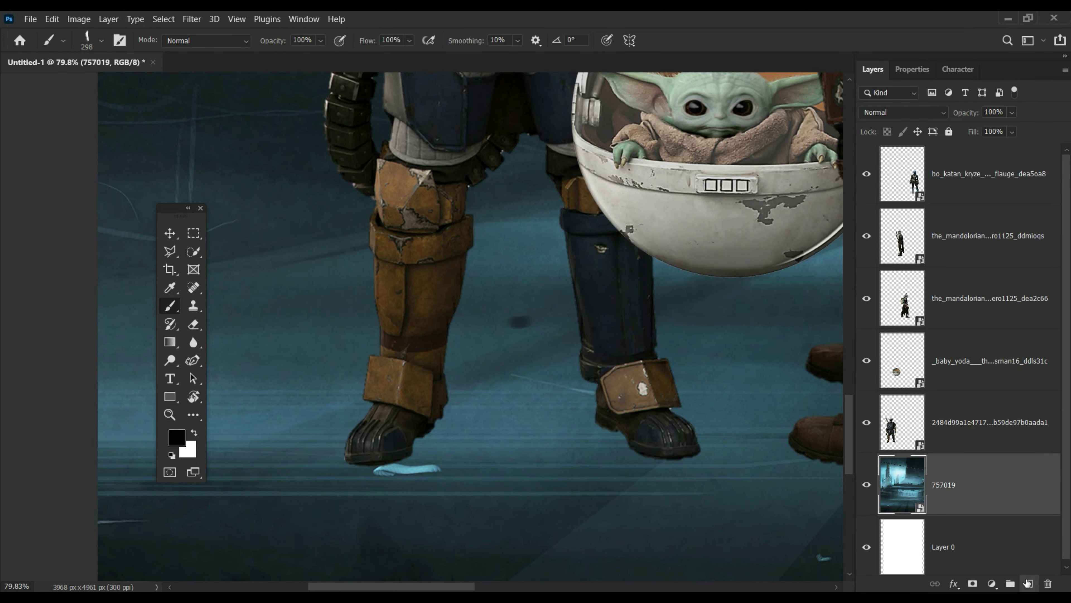
# - Adjust the brush settings and paint a dark shadow stroke near the left boot
pyautogui.click(86, 42)
pyautogui.click(418, 454)
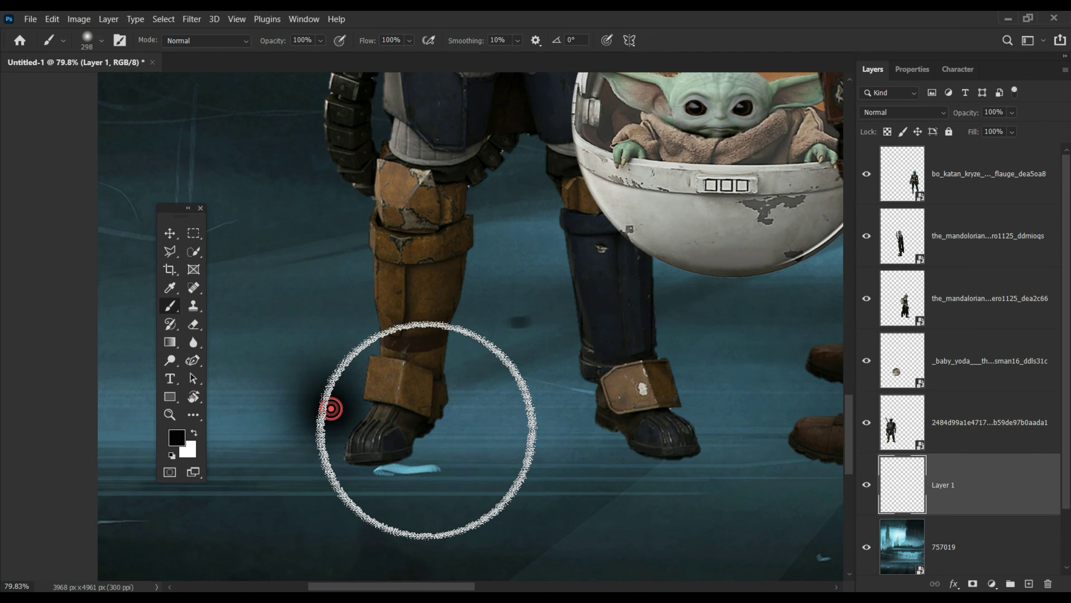
pyautogui.moveTo(337, 447); pyautogui.dragTo(473, 443)
pyautogui.hotkey('ctrl', 'z')
pyautogui.click(86, 40)
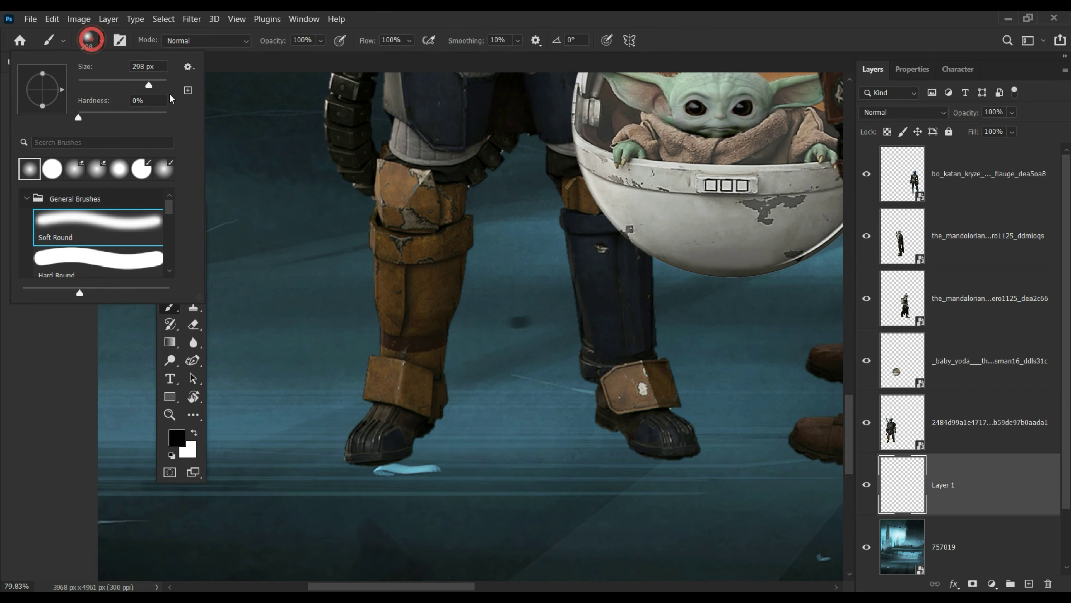
pyautogui.press('Escape')
pyautogui.press('z')
pyautogui.moveTo(593, 445)
pyautogui.mouseDown()
pyautogui.moveTo(407, 406)
pyautogui.moveTo(354, 437)
pyautogui.mouseUp()
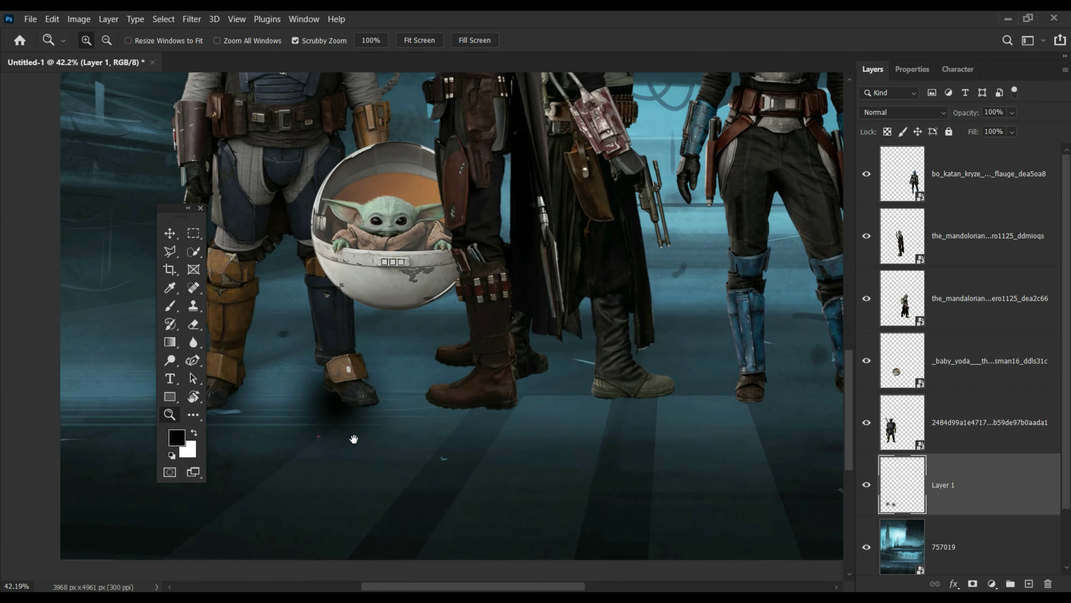
# - Squash the first shadow flat and position it under the boots
pyautogui.hotkey('ctrl', 't')
pyautogui.moveTo(534, 294); pyautogui.dragTo(534, 359)
pyautogui.moveTo(534, 497)
pyautogui.mouseDown()
pyautogui.moveTo(546, 401)
pyautogui.moveTo(593, 403)
pyautogui.mouseUp()
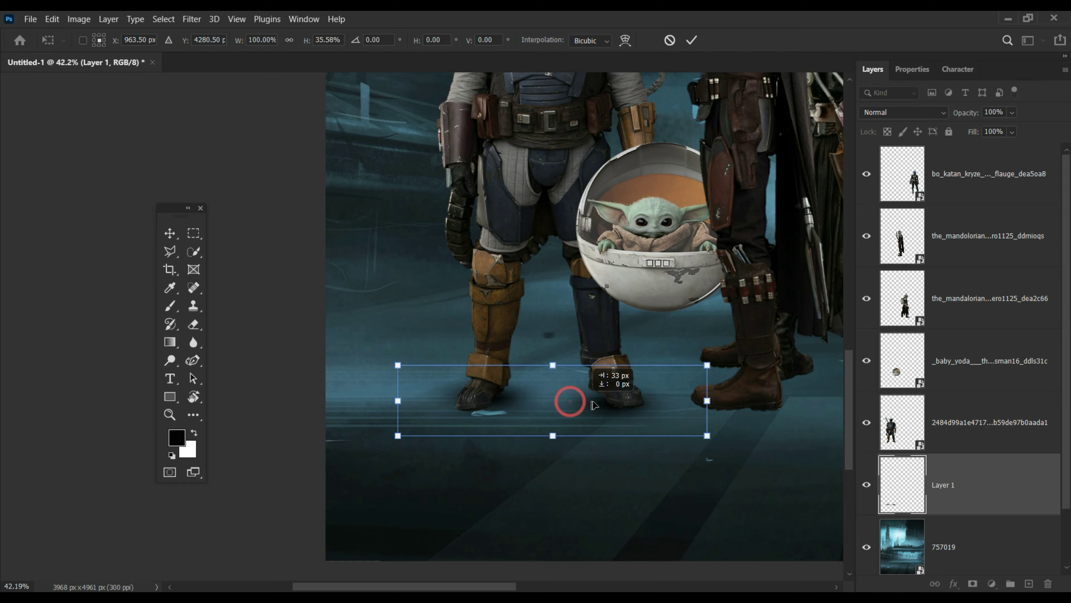
pyautogui.press('Return')
pyautogui.press('z')
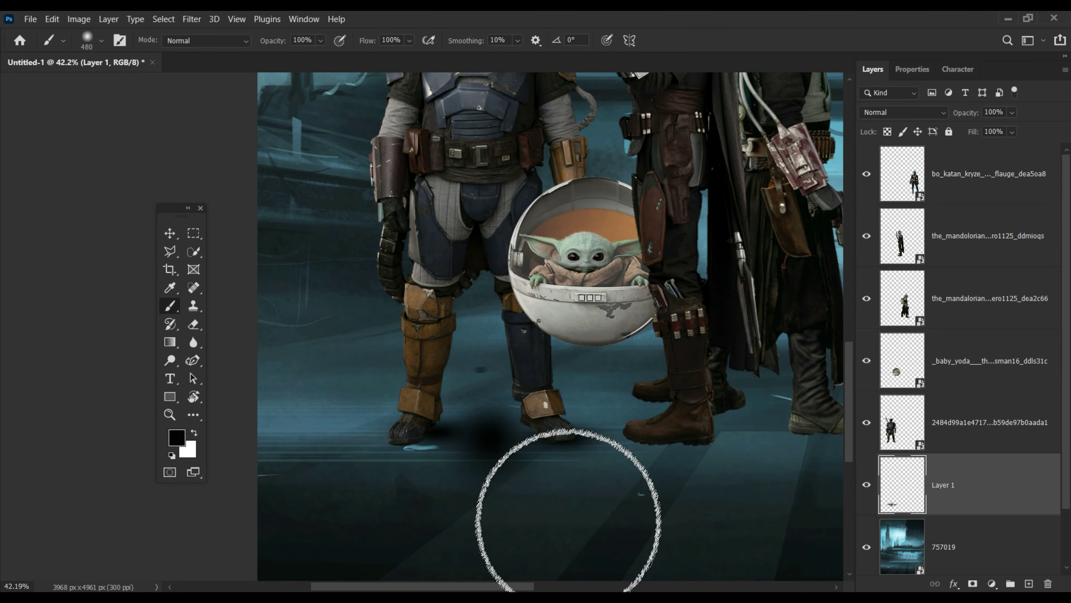
# - Paint a second black shadow on a new layer under the feet and flatten it
pyautogui.click(1029, 584)
pyautogui.moveTo(430, 439); pyautogui.dragTo(633, 458)
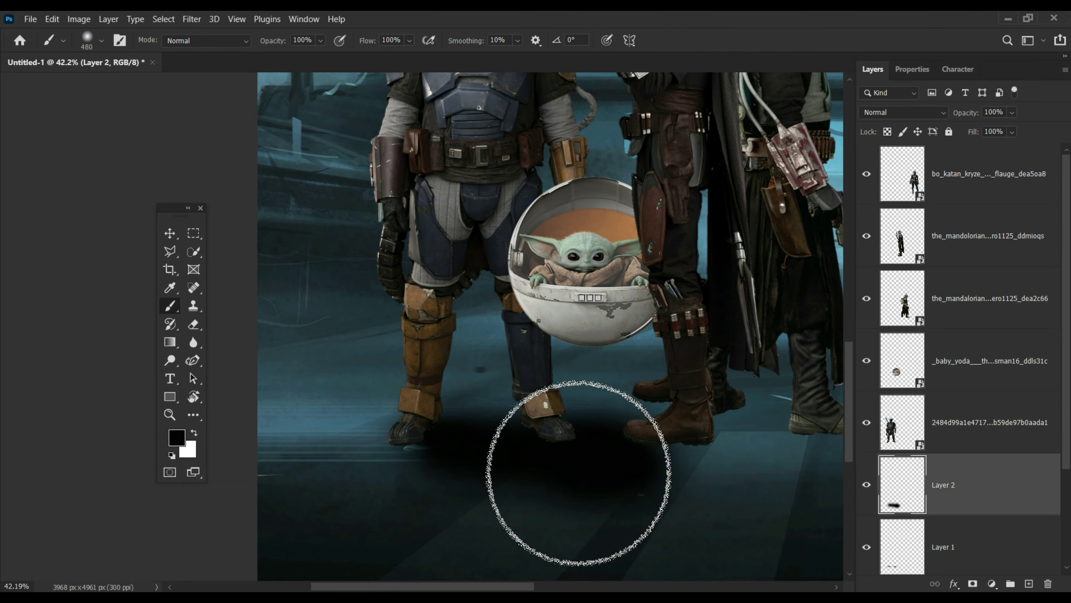
pyautogui.hotkey('ctrl', 't')
pyautogui.moveTo(522, 366); pyautogui.dragTo(521, 422)
pyautogui.press('Return')
pyautogui.hotkey('ctrl', '0')
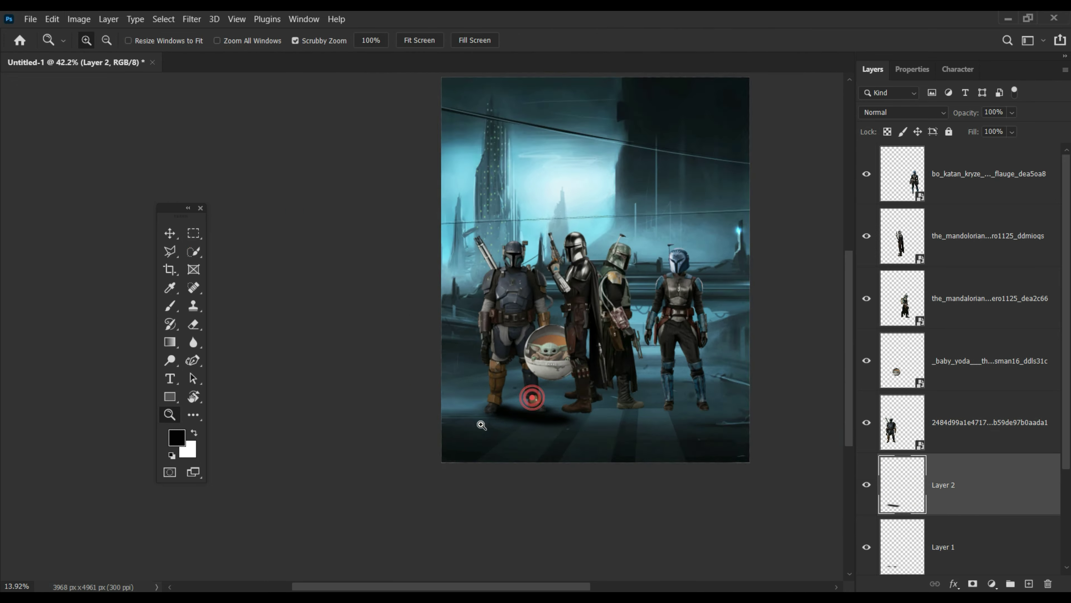
pyautogui.click(447, 471)
pyautogui.press('v')
# - Paint a third soft black shadow on a new layer and reshape it flat
pyautogui.press('b')
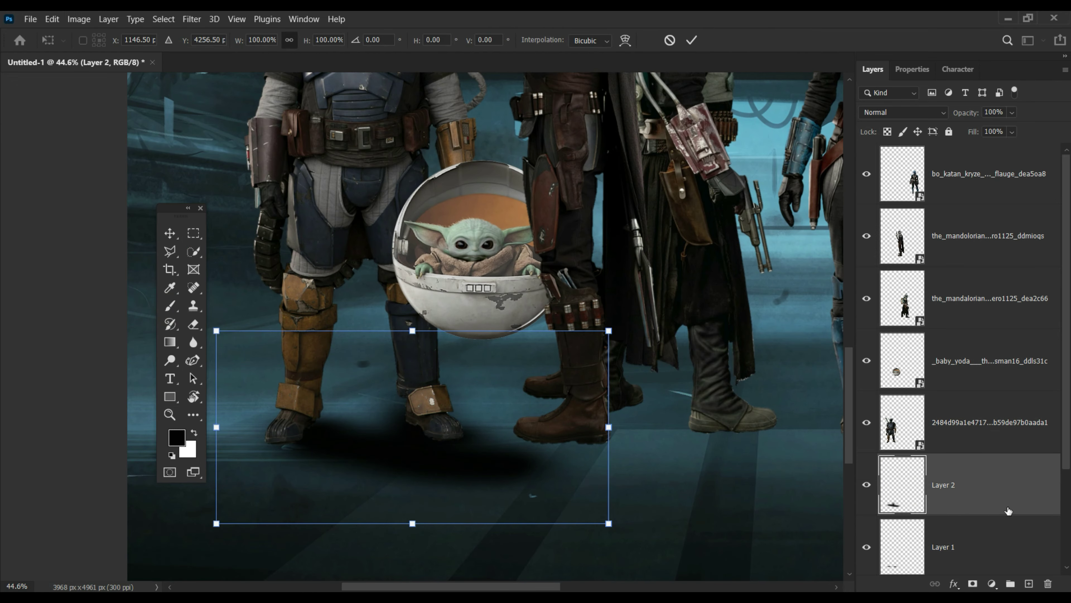
pyautogui.press('Return')
pyautogui.click(1029, 583)
pyautogui.press('b')
pyautogui.click(417, 432)
pyautogui.hotkey('ctrl', 't')
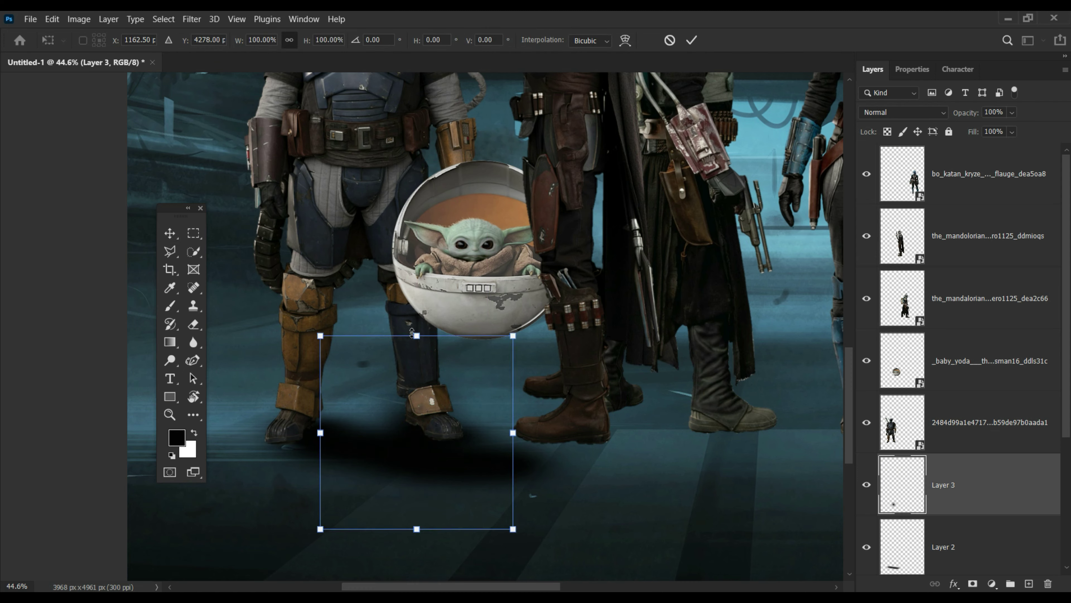
pyautogui.press('Return')
# - Fit the poster in view and set the three shadow layers to 50% opacity
pyautogui.press('z')
pyautogui.hotkey('ctrl', '0')
pyautogui.scroll(-3, 969, 359)
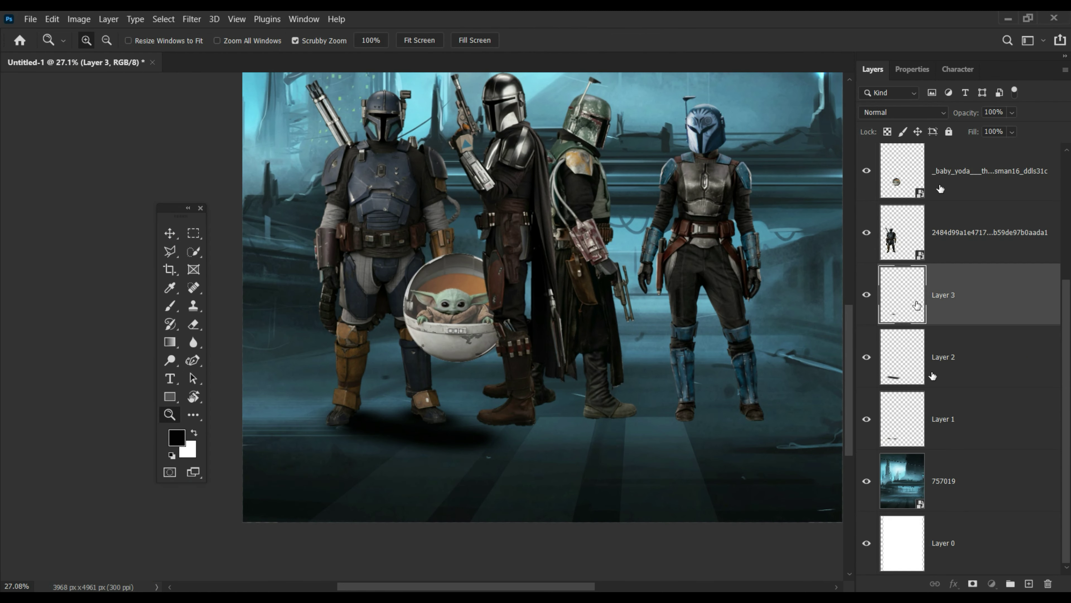
pyautogui.keyDown('shift'); pyautogui.click(943, 418); pyautogui.keyUp('shift')
pyautogui.moveTo(966, 113); pyautogui.dragTo(958, 113)
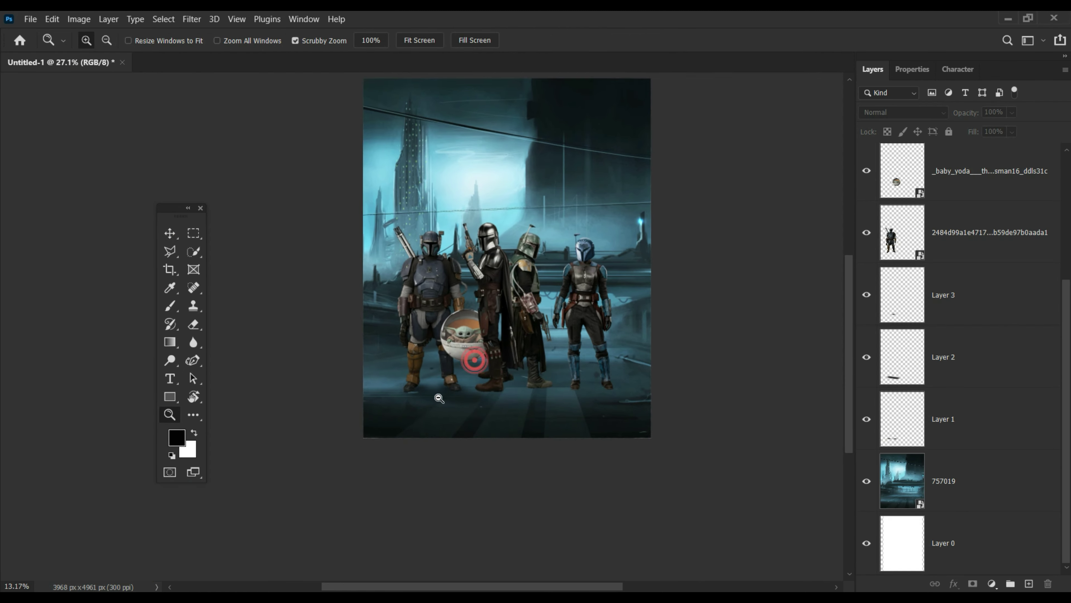
# - Group the three original shadow layers, Layers 1–3, together
pyautogui.click(436, 454)
pyautogui.press('b')
pyautogui.click(943, 419)
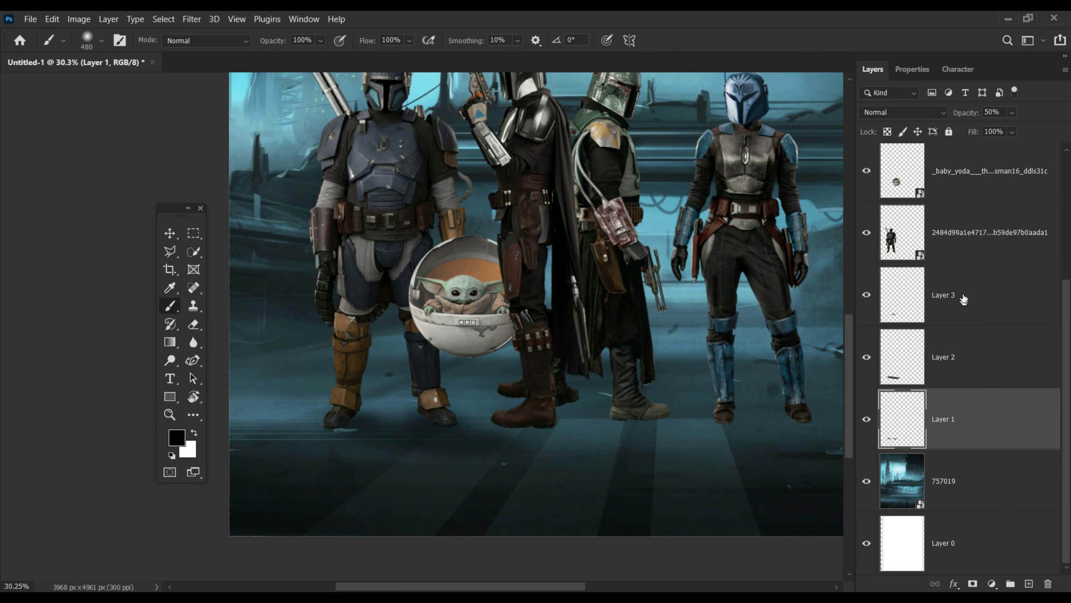
pyautogui.keyDown('shift'); pyautogui.click(964, 299); pyautogui.keyUp('shift')
pyautogui.hotkey('ctrl', 'g')
# - Paint a soft black shadow on new Layer 4, squash it flat, and move it to the top
pyautogui.click(1029, 584)
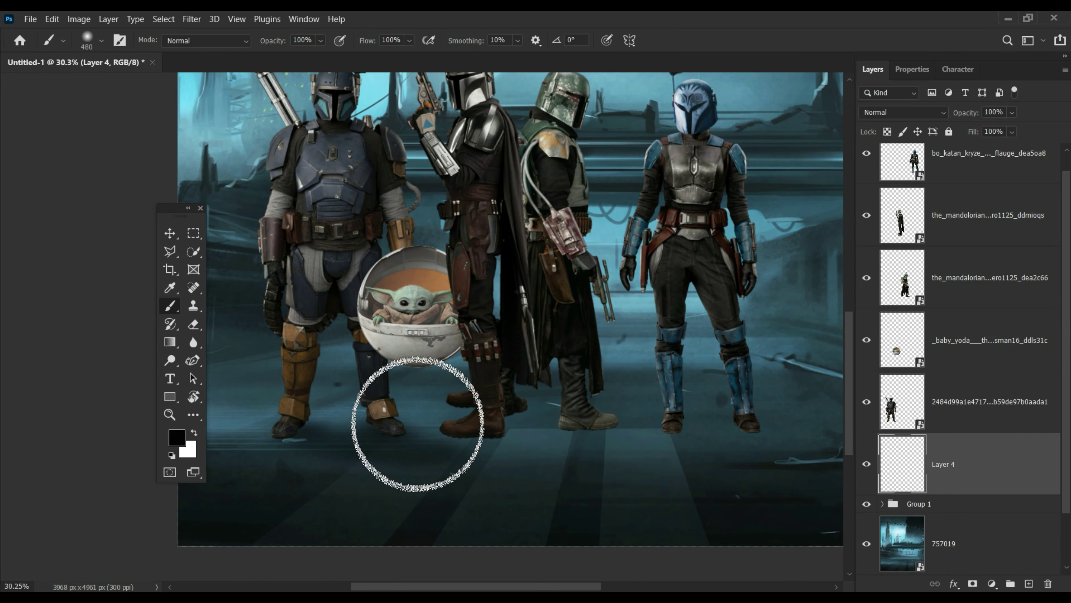
pyautogui.click(418, 424)
pyautogui.hotkey('ctrl', 't')
pyautogui.moveTo(419, 372); pyautogui.dragTo(419, 414)
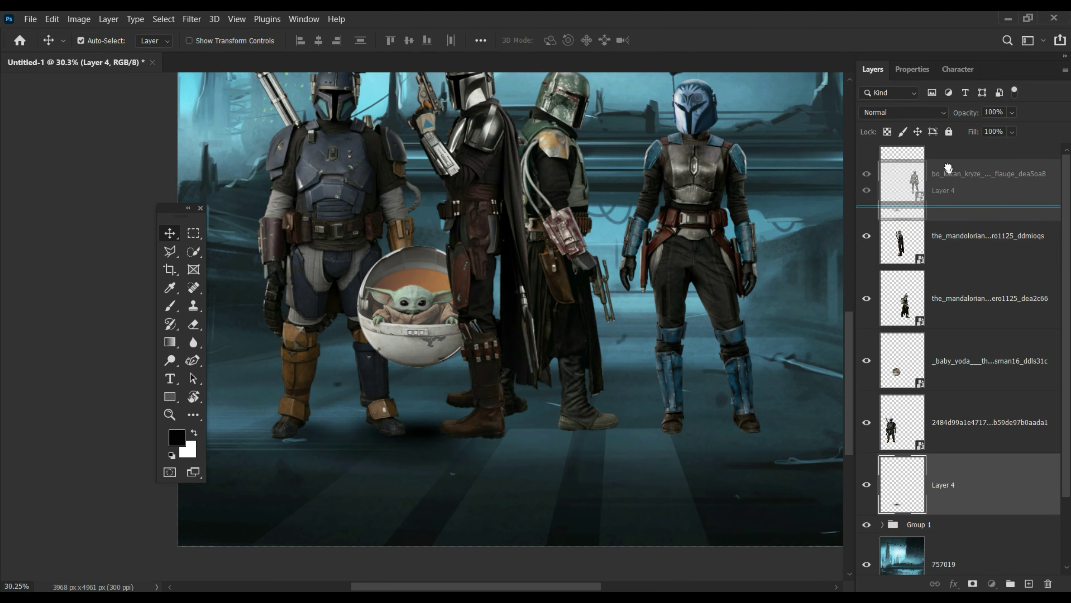
pyautogui.moveTo(982, 477); pyautogui.dragTo(970, 146)
# - Paint a flattened shadow on Layer 5, placed beneath a Mandalorian figure layer
pyautogui.press('z')
pyautogui.moveTo(483, 415); pyautogui.dragTo(449, 462)
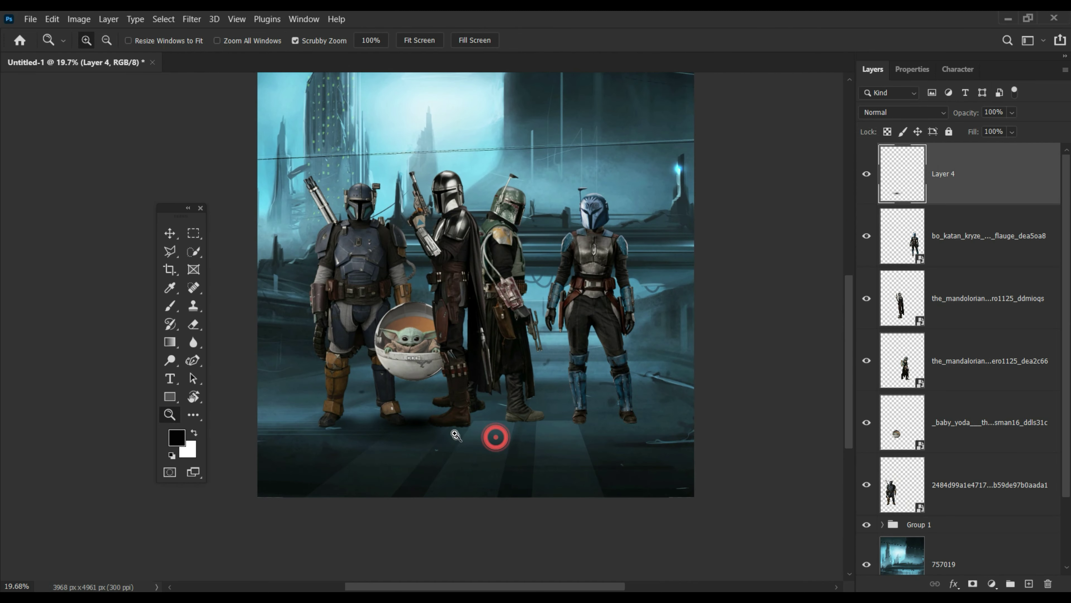
pyautogui.press('v')
pyautogui.click(970, 298)
pyautogui.click(1029, 583)
pyautogui.moveTo(970, 298); pyautogui.dragTo(978, 382)
pyautogui.press('b')
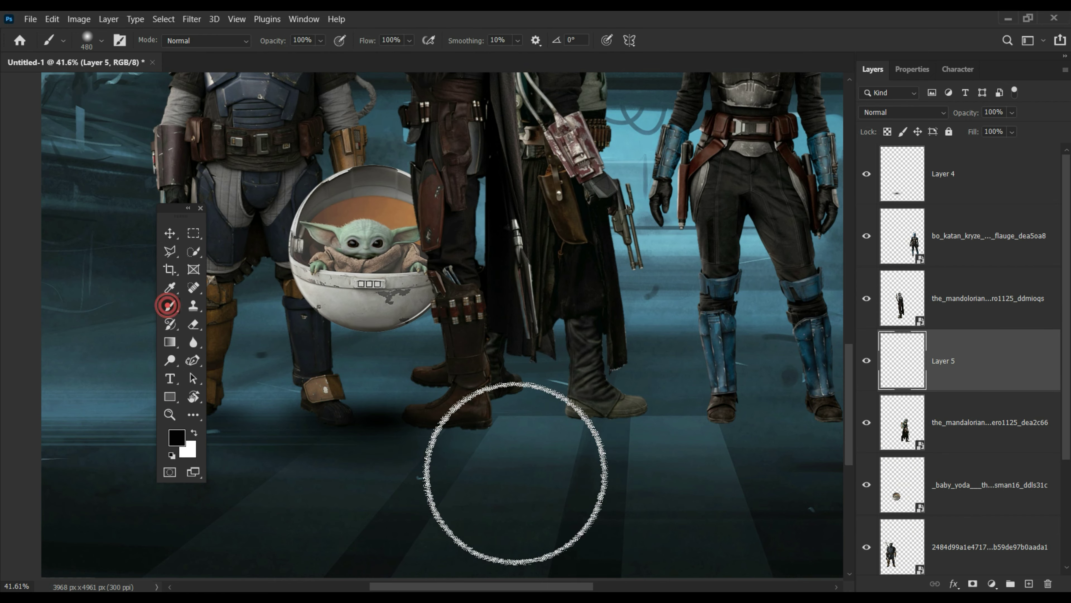
pyautogui.moveTo(450, 436); pyautogui.dragTo(450, 366)
pyautogui.hotkey('ctrl', 't')
pyautogui.moveTo(450, 270); pyautogui.dragTo(445, 347)
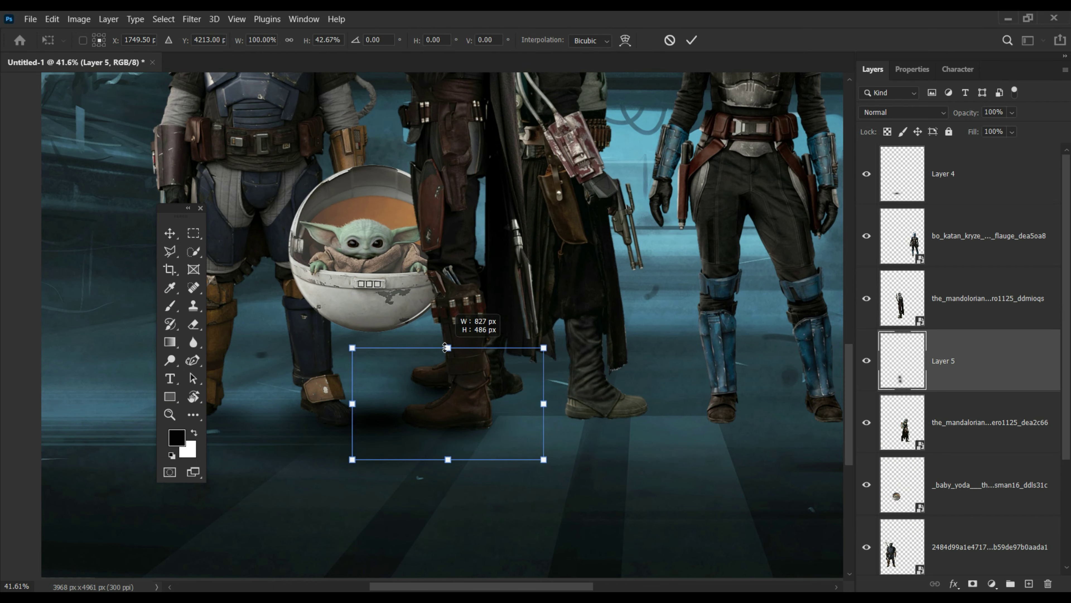
# - Paint another shadow under the boots, squashed, slightly widened and shifted into place
pyautogui.press('b')
pyautogui.hotkey('ctrl', 'shift', 'alt', 'n')
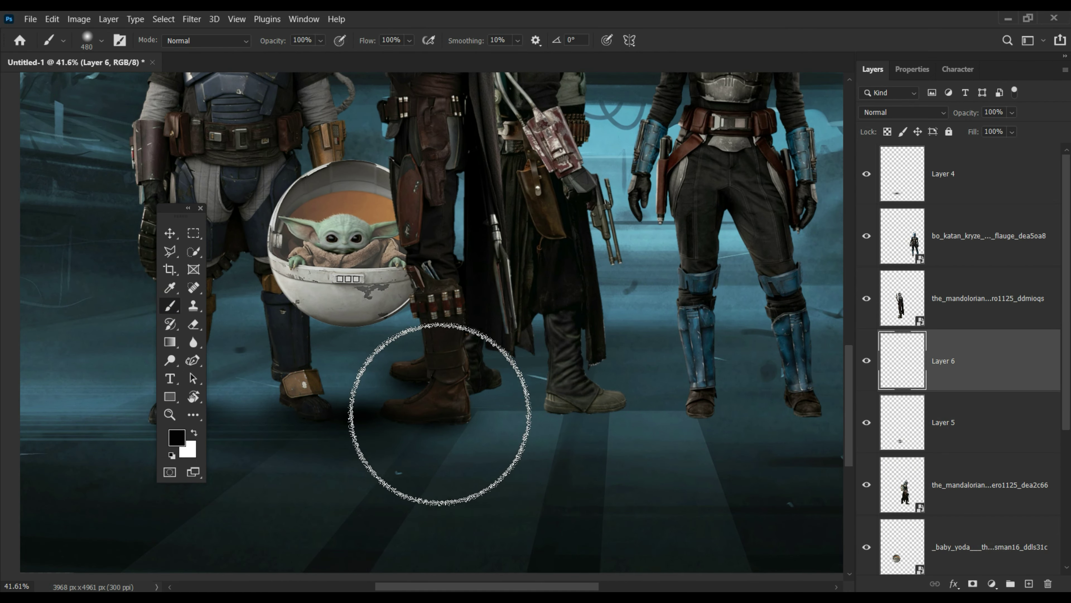
pyautogui.moveTo(438, 414)
pyautogui.mouseDown()
pyautogui.moveTo(550, 454)
pyautogui.moveTo(474, 395)
pyautogui.mouseUp()
pyautogui.hotkey('ctrl', 't')
pyautogui.moveTo(501, 311); pyautogui.dragTo(499, 414)
pyautogui.moveTo(699, 503); pyautogui.dragTo(735, 518)
pyautogui.moveTo(515, 442); pyautogui.dragTo(530, 449)
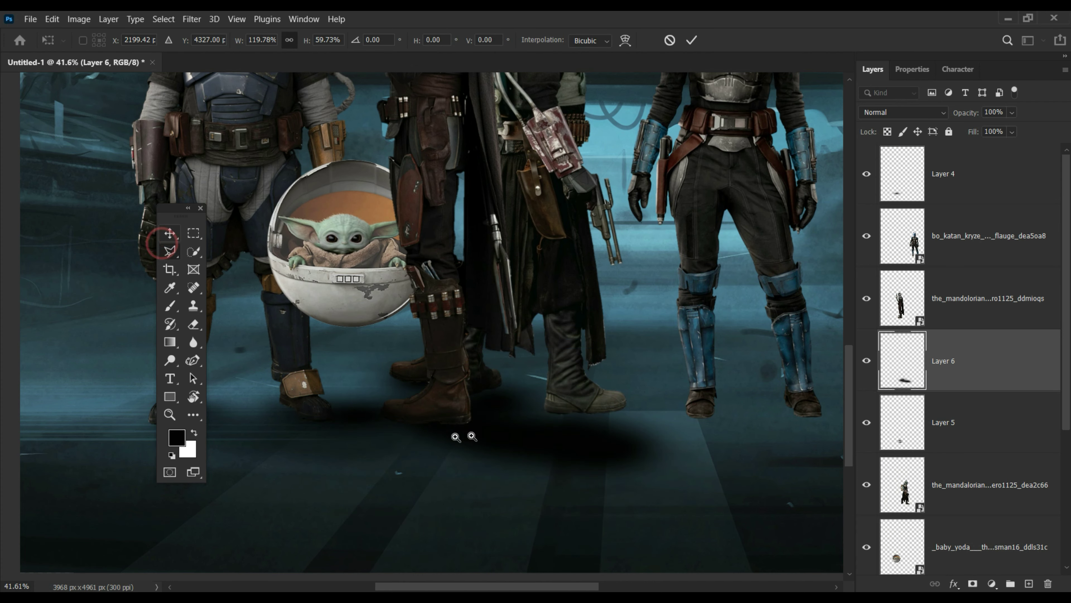
pyautogui.press('Return')
pyautogui.hotkey('ctrl', '0')
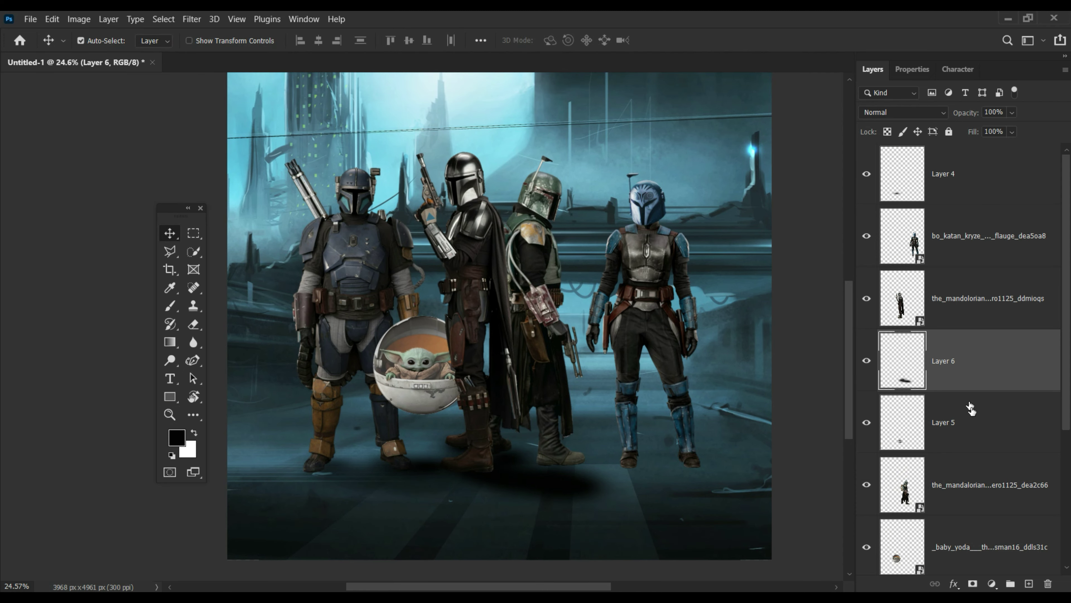
# - Lower the opacity of shadow Layers 5 and 6 together
pyautogui.keyDown('shift'); pyautogui.click(970, 408); pyautogui.keyUp('shift')
pyautogui.moveTo(970, 113); pyautogui.dragTo(959, 118)
pyautogui.press('z')
pyautogui.moveTo(727, 255); pyautogui.dragTo(660, 321)
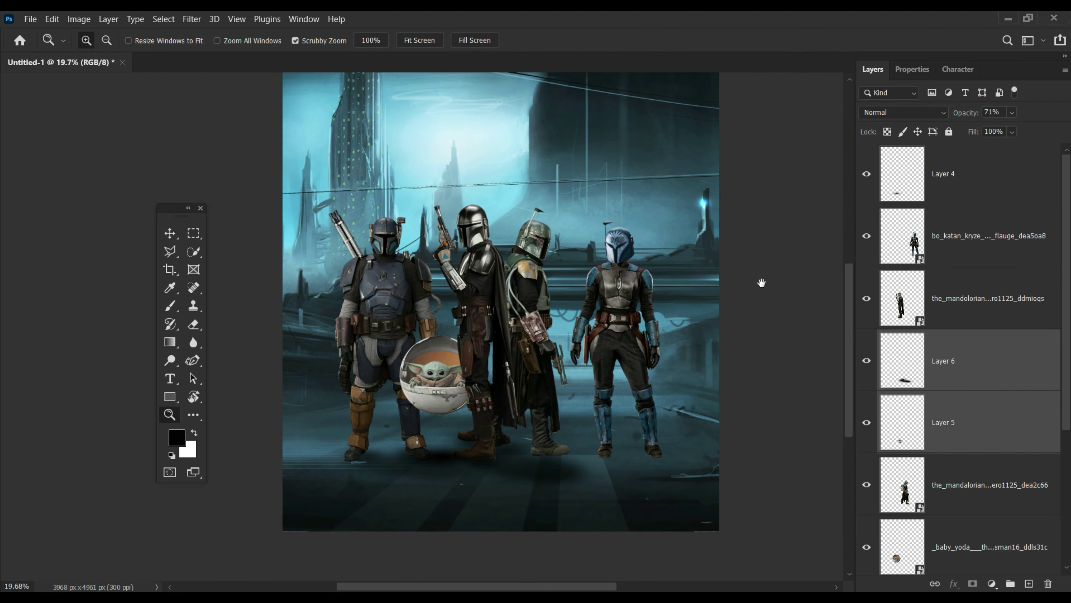
pyautogui.scroll(3, 761, 283)
# - Paint another soft black dab under the boots on a new layer and flatten it
pyautogui.press('v')
pyautogui.hotkey('ctrl', 'shift', 'alt', 'n')
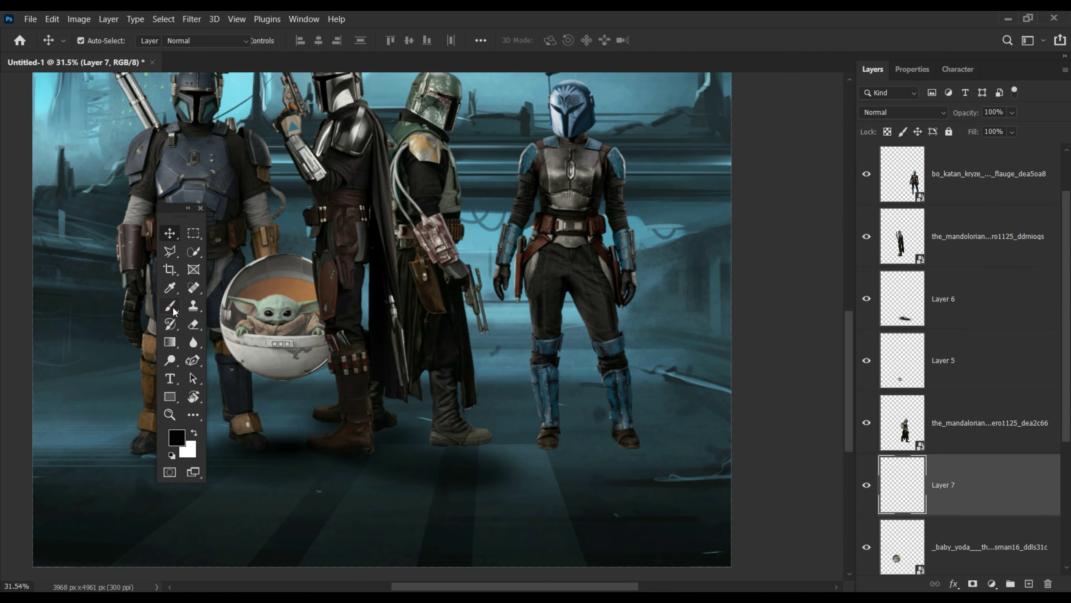
pyautogui.click(474, 471)
pyautogui.hotkey('ctrl', 't')
pyautogui.moveTo(418, 349); pyautogui.dragTo(419, 405)
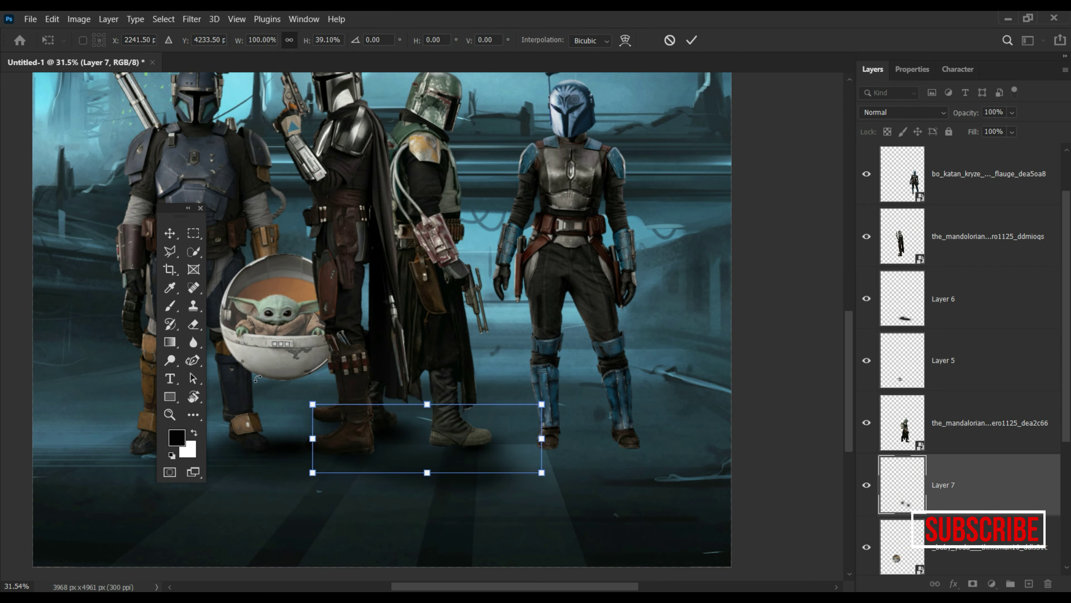
pyautogui.moveTo(476, 514); pyautogui.dragTo(502, 514)
# - Paint one more shadow dab under the boots and squash it down from the top
pyautogui.hotkey('ctrl', 'shift', 'alt', 'n')
pyautogui.press('b')
pyautogui.click(436, 438)
pyautogui.hotkey('ctrl', 't')
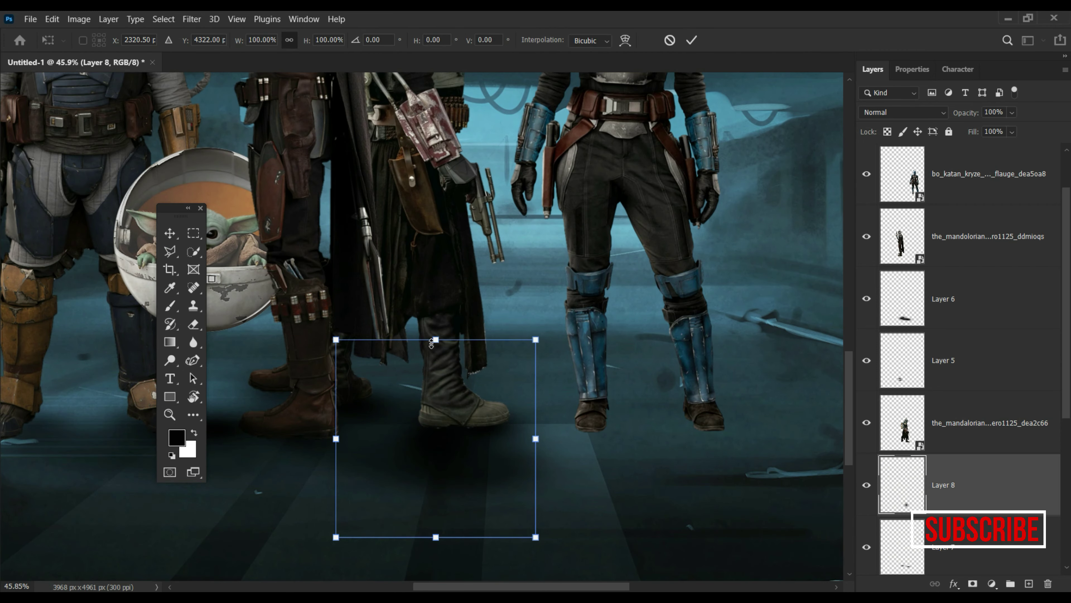
pyautogui.click(169, 232)
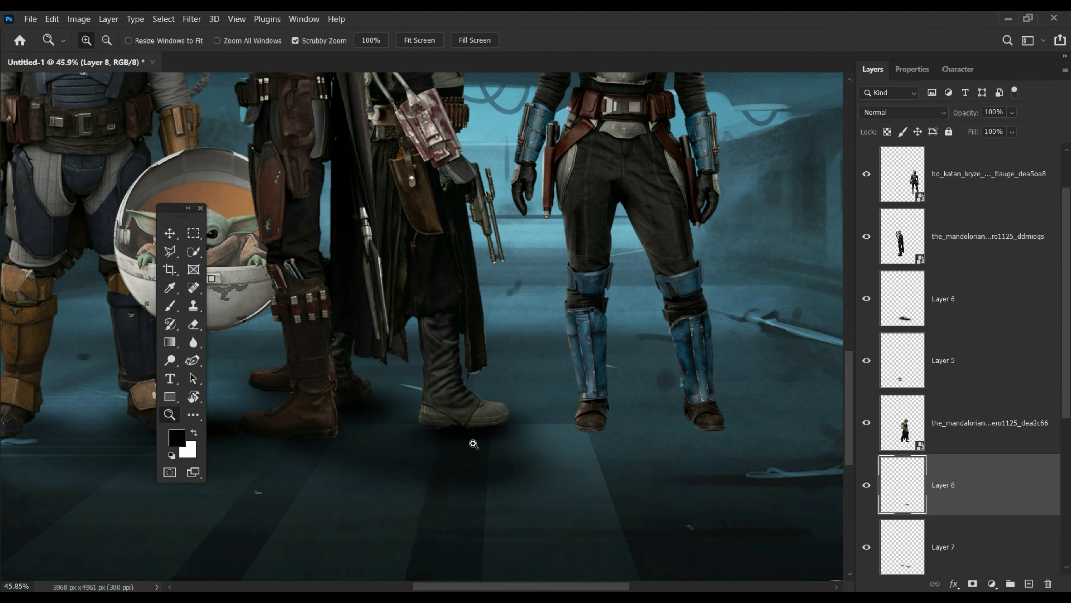
pyautogui.moveTo(474, 443)
pyautogui.mouseDown()
pyautogui.moveTo(441, 443)
pyautogui.moveTo(528, 451)
pyautogui.mouseUp()
pyautogui.press('v')
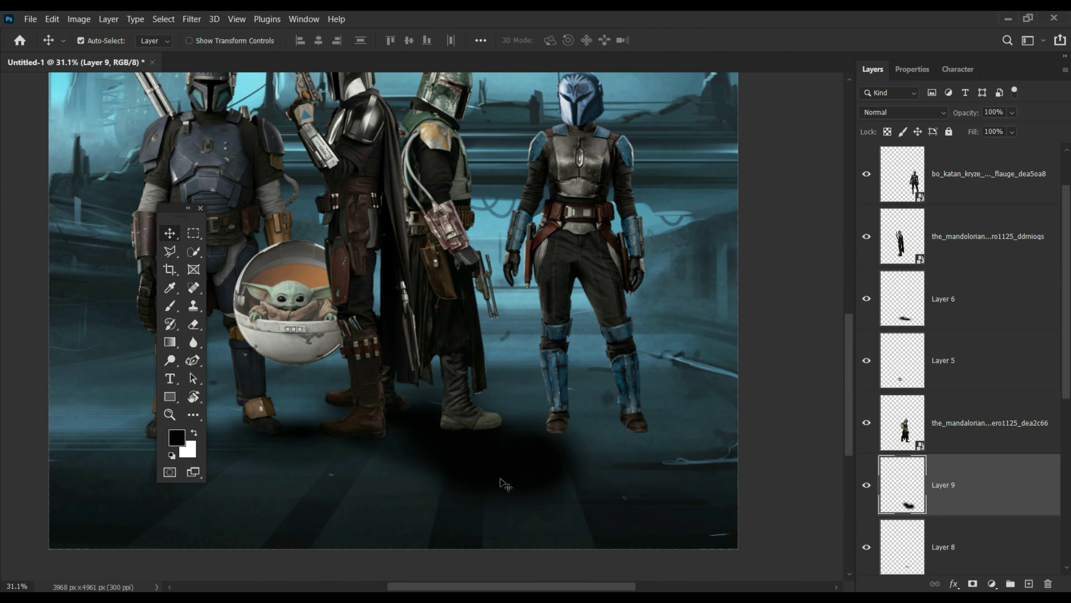
pyautogui.moveTo(484, 359); pyautogui.dragTo(472, 440)
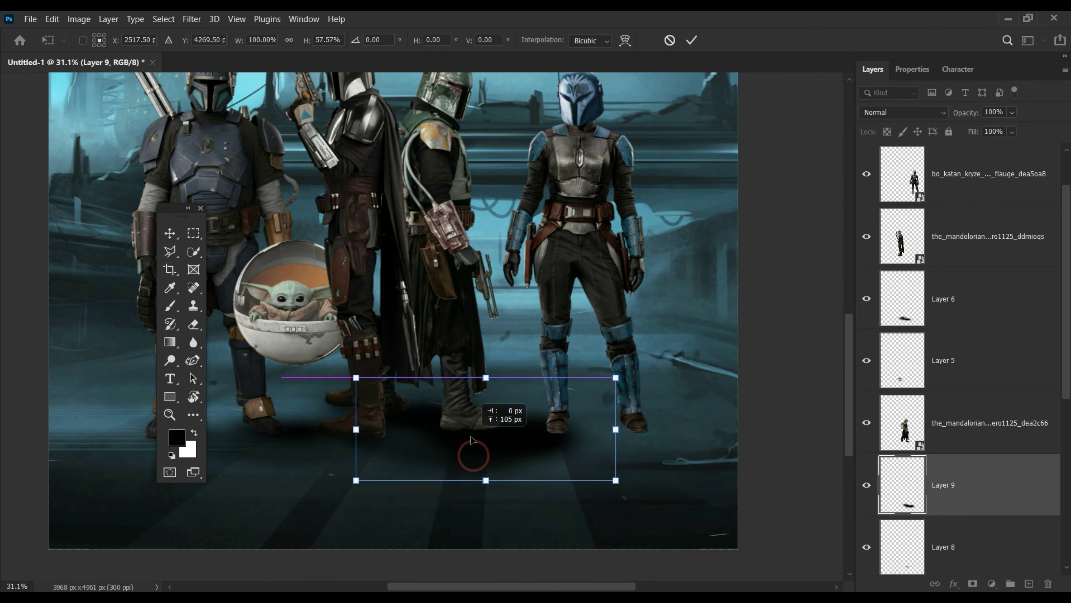
pyautogui.press('Return')
# - Hide the far-right figure and lower the Layer 9 shadow to 53% opacity
pyautogui.click(866, 173)
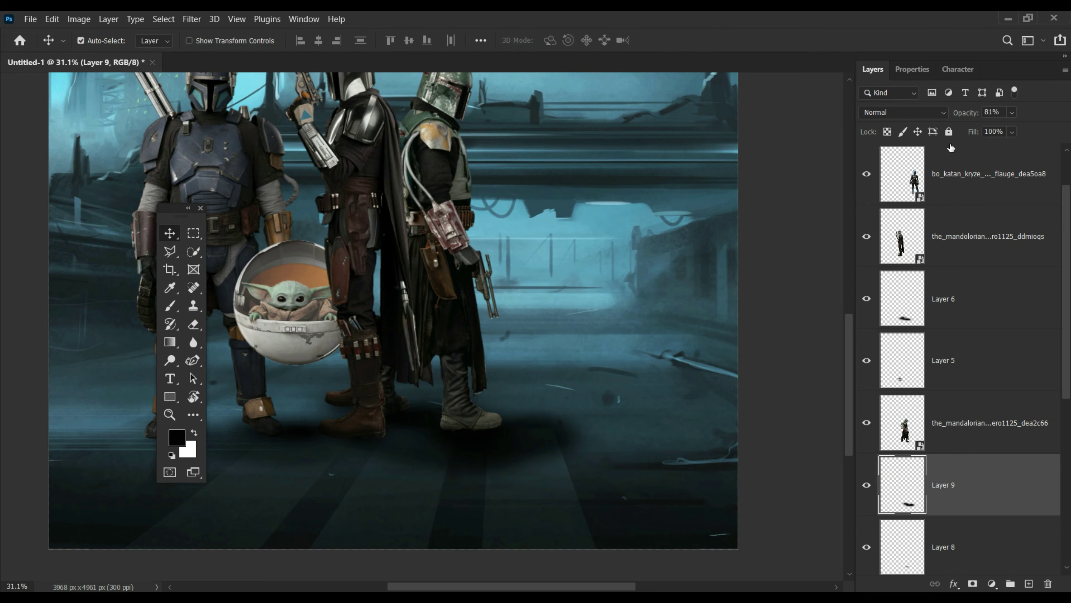
pyautogui.moveTo(965, 112); pyautogui.dragTo(949, 112)
pyautogui.moveTo(411, 437); pyautogui.dragTo(448, 437)
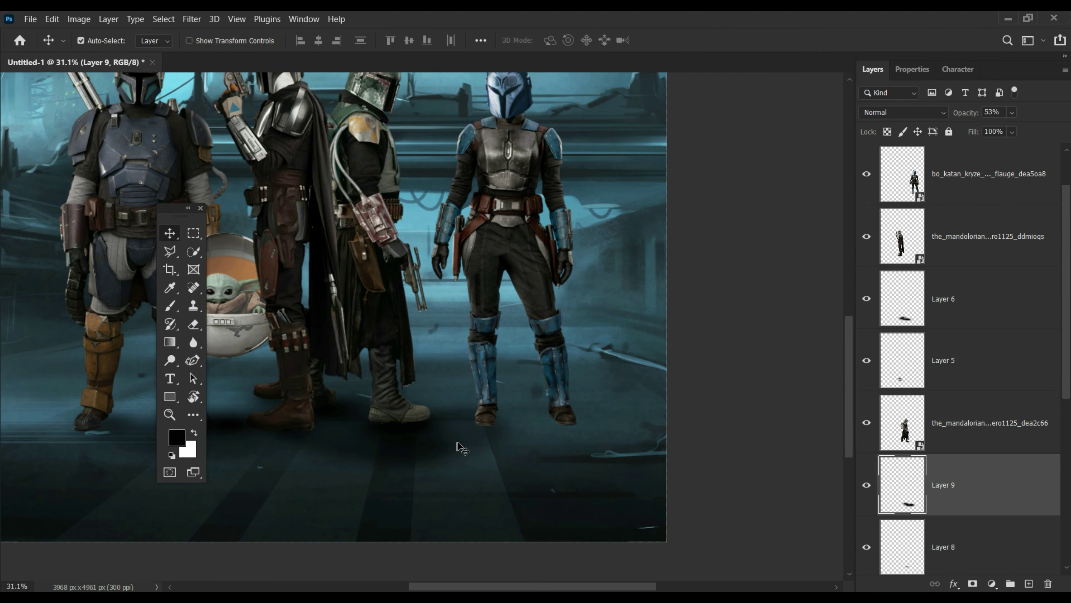
pyautogui.scroll(2, 463, 448)
# - Paint a two-dab shadow on Layer 10 under the boots and squash it flat
pyautogui.hotkey('alt', '.')
pyautogui.hotkey('alt', '[')
pyautogui.hotkey('ctrl', 'shift', 'alt', 'n')
pyautogui.press('b')
pyautogui.click(471, 417)
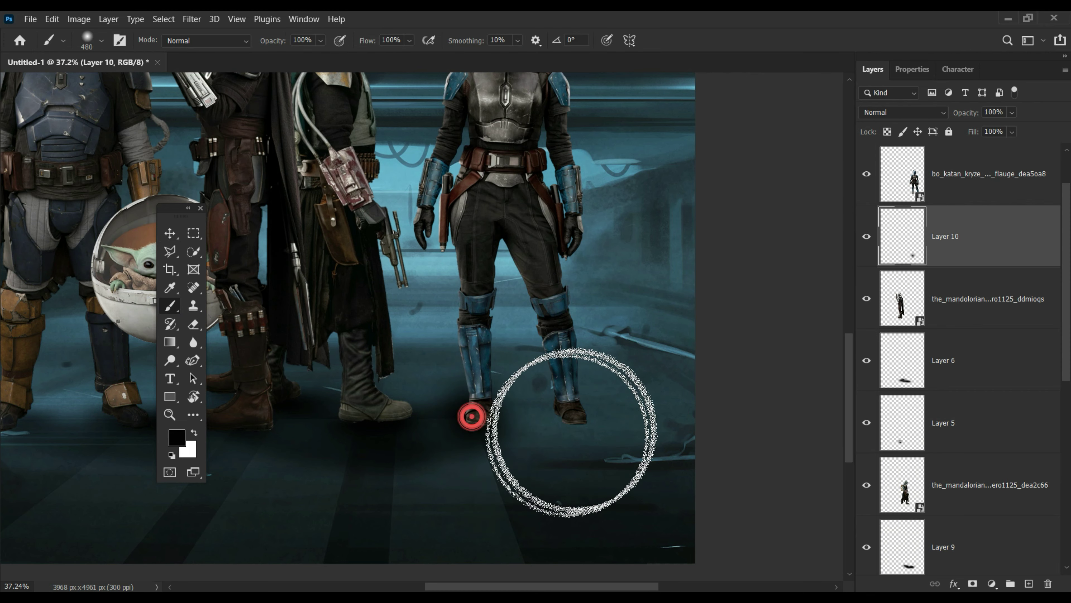
pyautogui.click(572, 433)
pyautogui.press('v')
pyautogui.hotkey('ctrl', 't')
pyautogui.moveTo(528, 334); pyautogui.dragTo(527, 387)
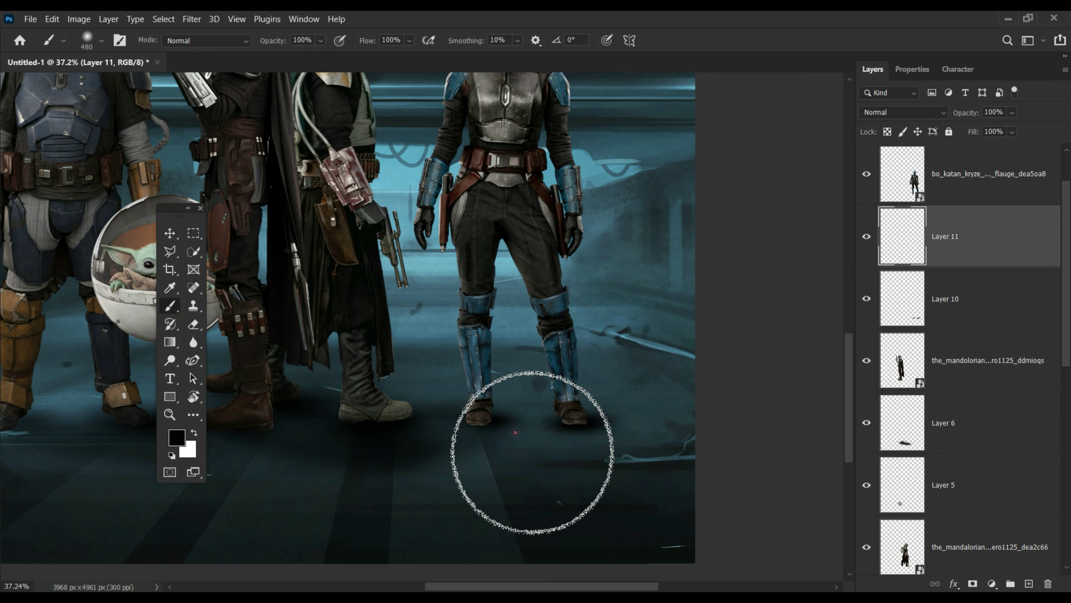
# - Paint a dark flattened shadow beneath the right figure's boots and lower its opacity
pyautogui.moveTo(533, 453); pyautogui.dragTo(485, 434)
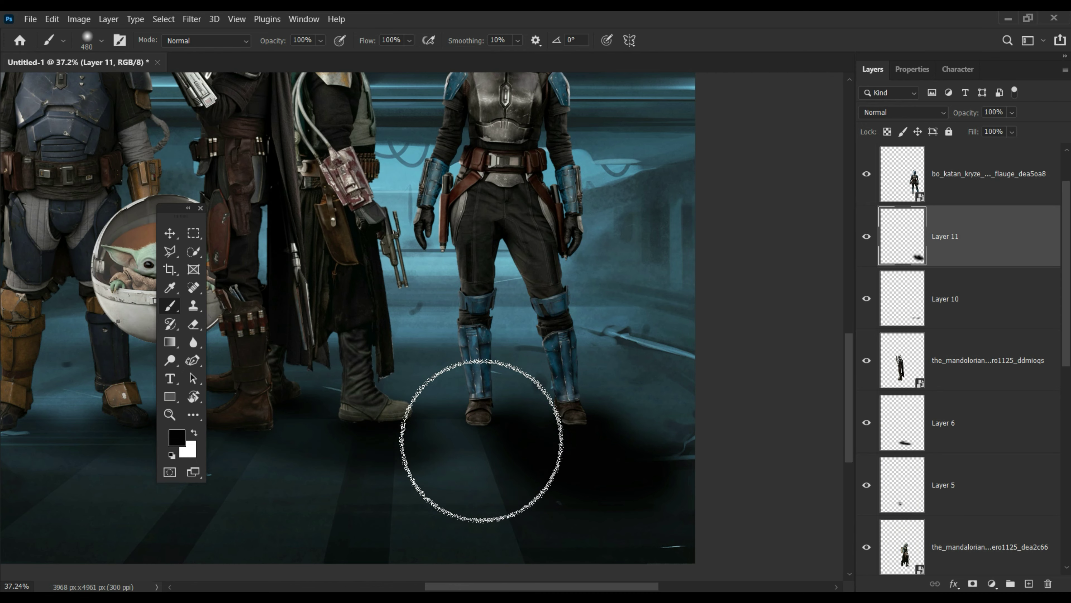
pyautogui.hotkey('ctrl', 't')
pyautogui.moveTo(549, 349); pyautogui.dragTo(549, 392)
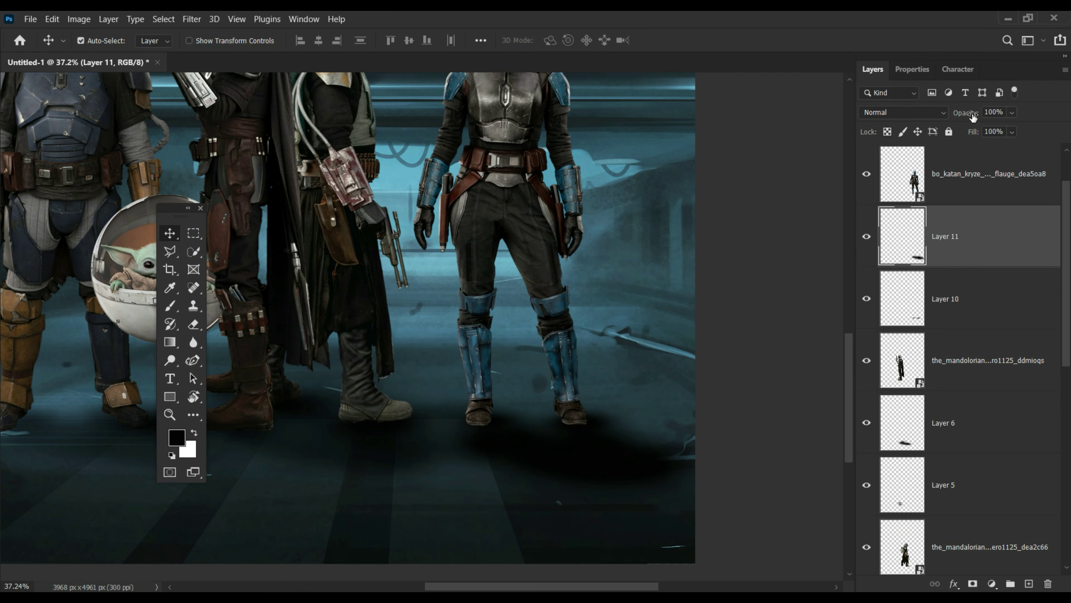
pyautogui.moveTo(973, 118); pyautogui.dragTo(966, 117)
pyautogui.press('z')
pyautogui.moveTo(553, 385); pyautogui.dragTo(516, 407)
# - Select Layers 10 and 11, add a dark shadow near the boots, and collapse Group 1
pyautogui.keyDown('shift'); pyautogui.click(969, 319); pyautogui.keyUp('shift')
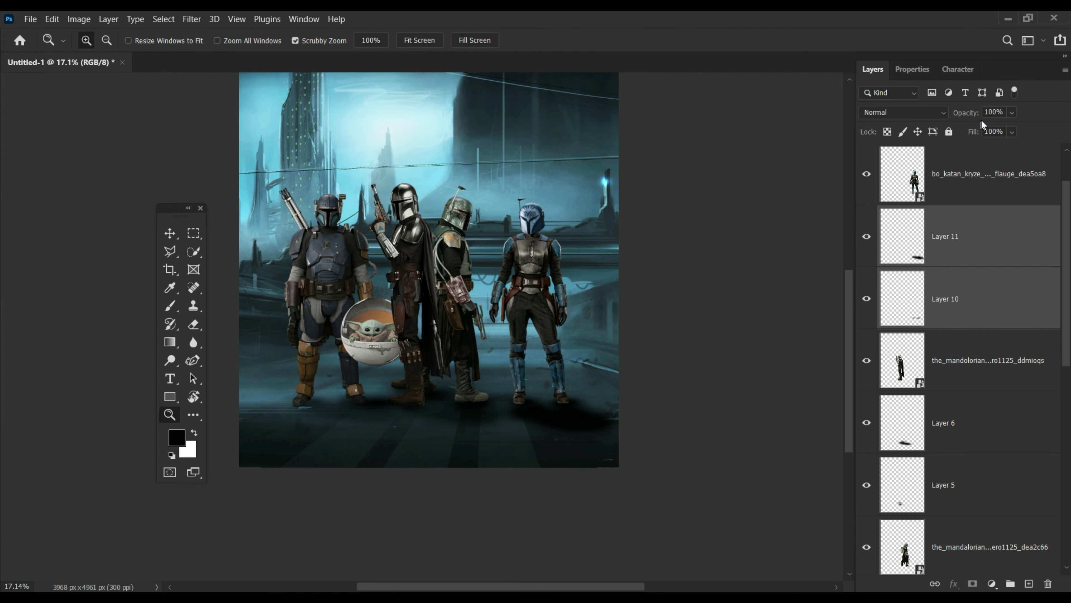
pyautogui.moveTo(531, 431); pyautogui.dragTo(557, 430)
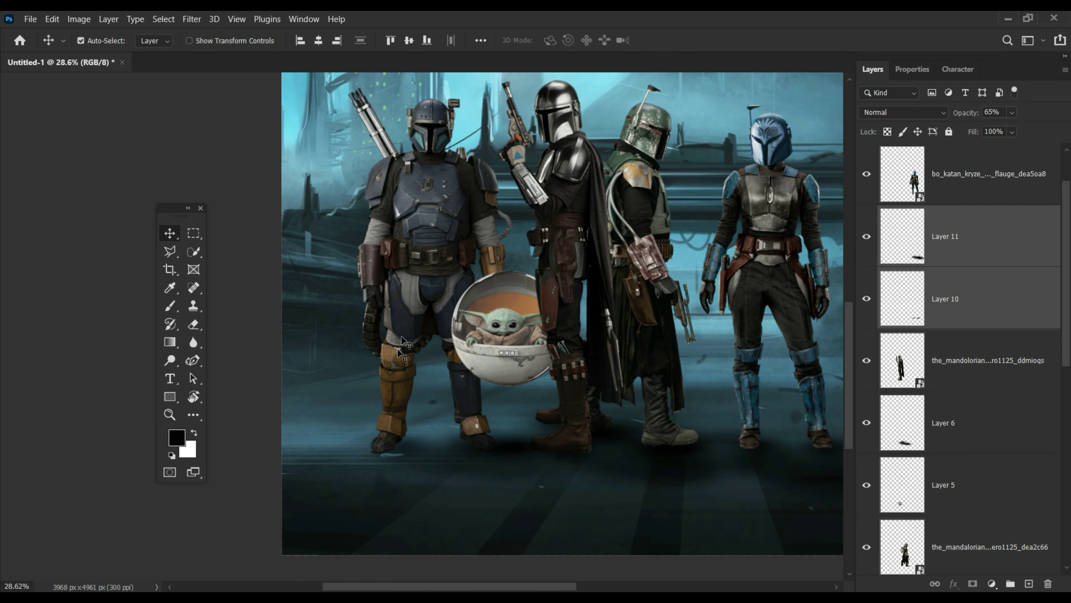
pyautogui.press('v')
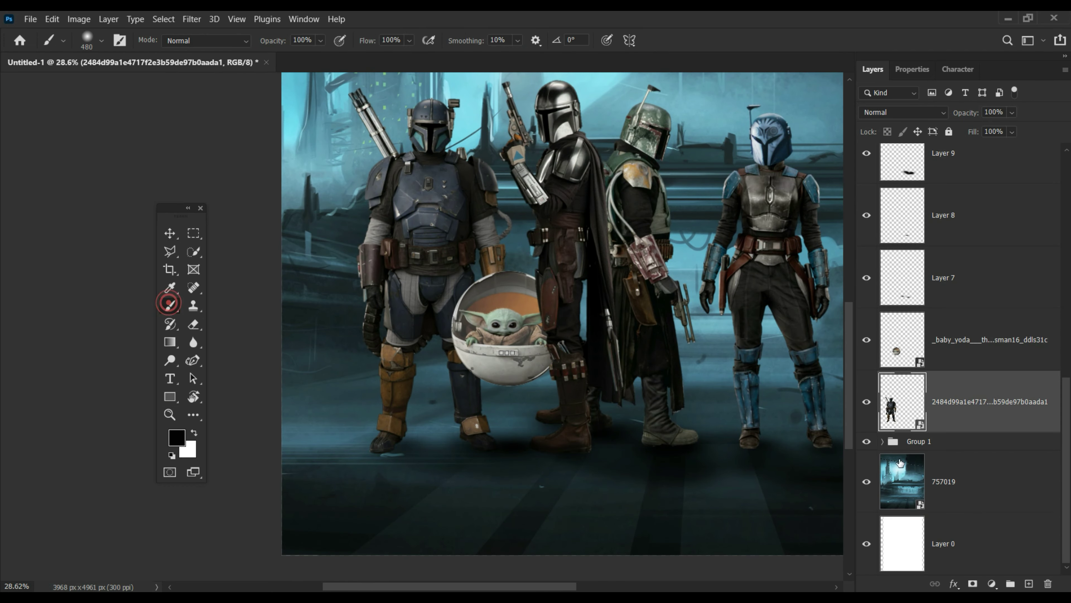
pyautogui.hotkey('alt', '[')
pyautogui.moveTo(398, 459); pyautogui.dragTo(441, 477)
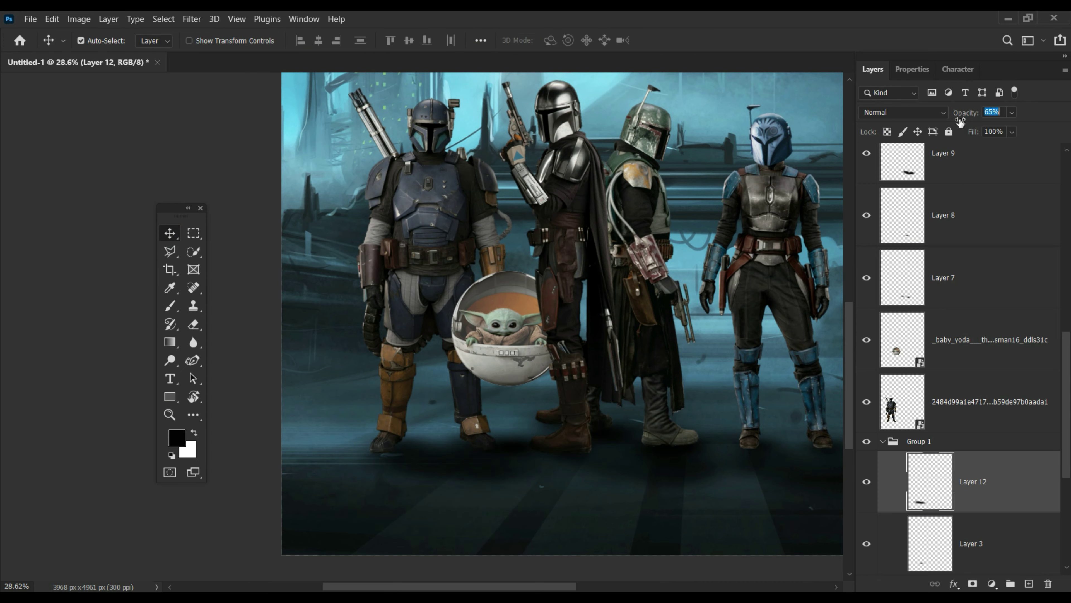
pyautogui.scroll(-5, 558, 430)
pyautogui.click(944, 481)
# - Stretch the dark bottom gradient about three times taller and lower its opacity to 15%
pyautogui.click(883, 441)
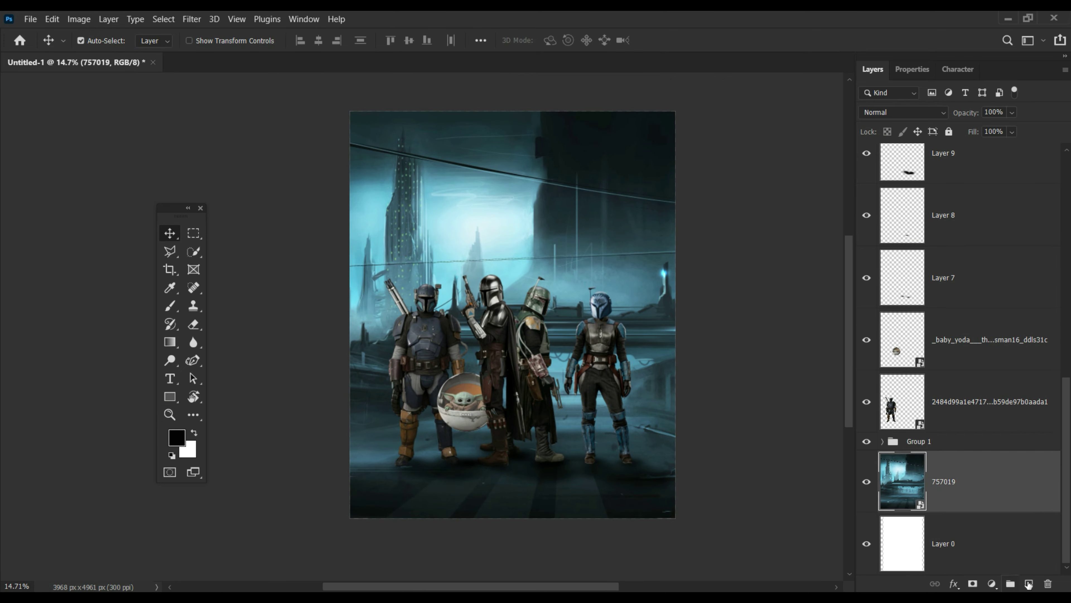
pyautogui.click(94, 41)
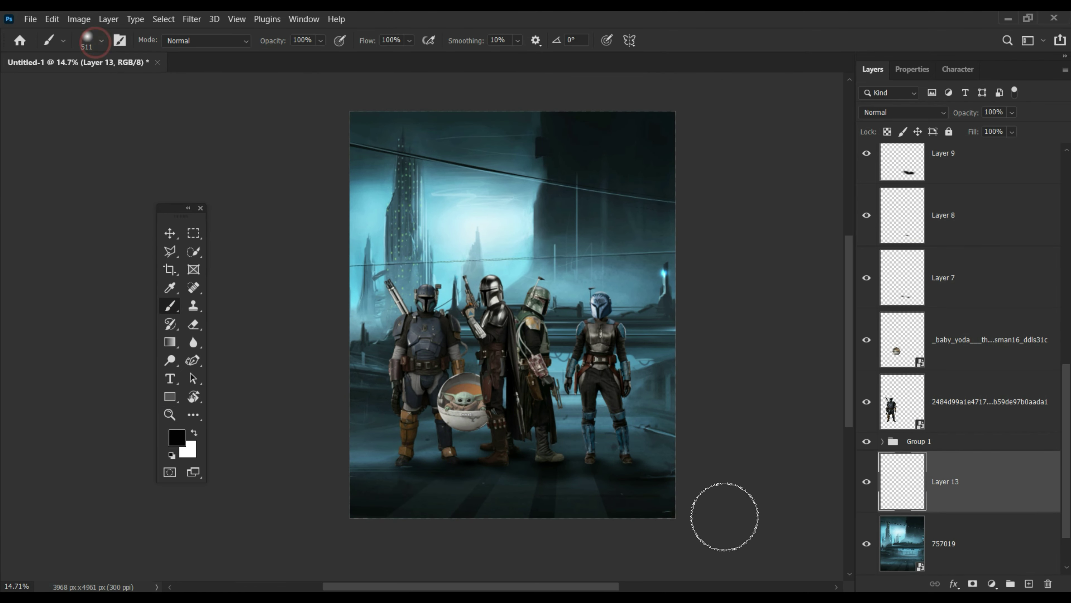
pyautogui.press('v')
pyautogui.hotkey('ctrl', 't')
pyautogui.moveTo(513, 480); pyautogui.dragTo(502, 357)
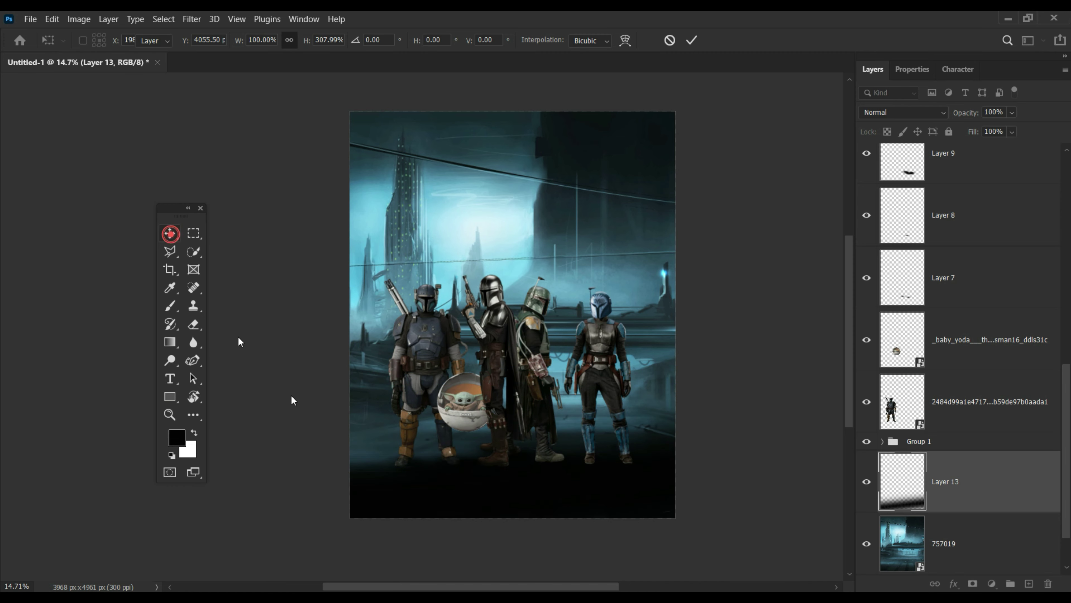
pyautogui.moveTo(943, 118); pyautogui.dragTo(967, 116)
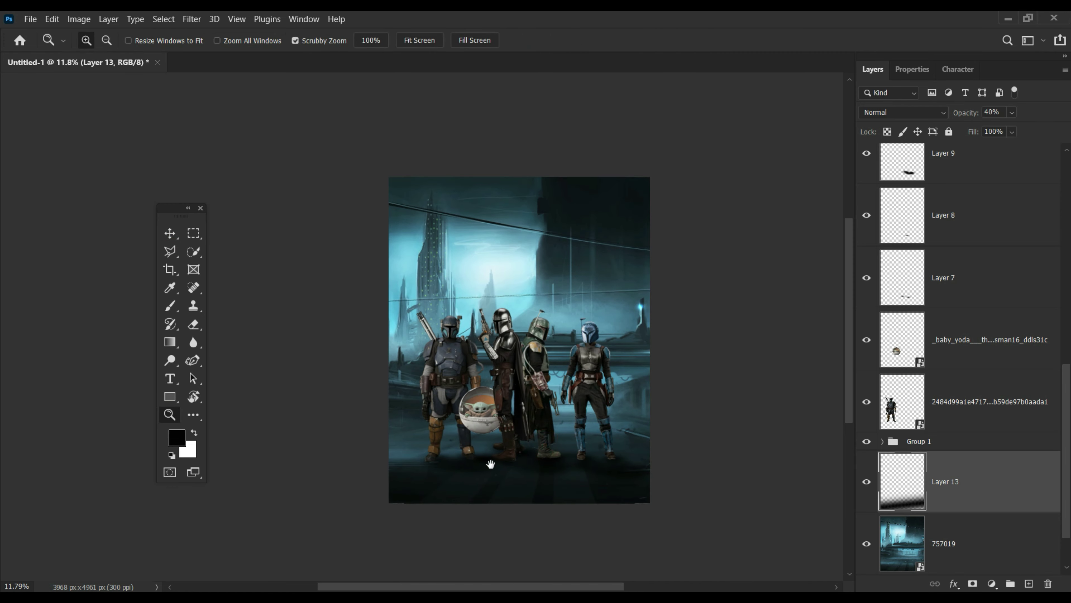
pyautogui.moveTo(488, 466); pyautogui.dragTo(519, 466)
# - Try ungrouping Group 1, then undo to restore it
pyautogui.click(928, 441)
pyautogui.scroll(5, 955, 395)
pyautogui.hotkey('ctrl', 'shift', 'g')
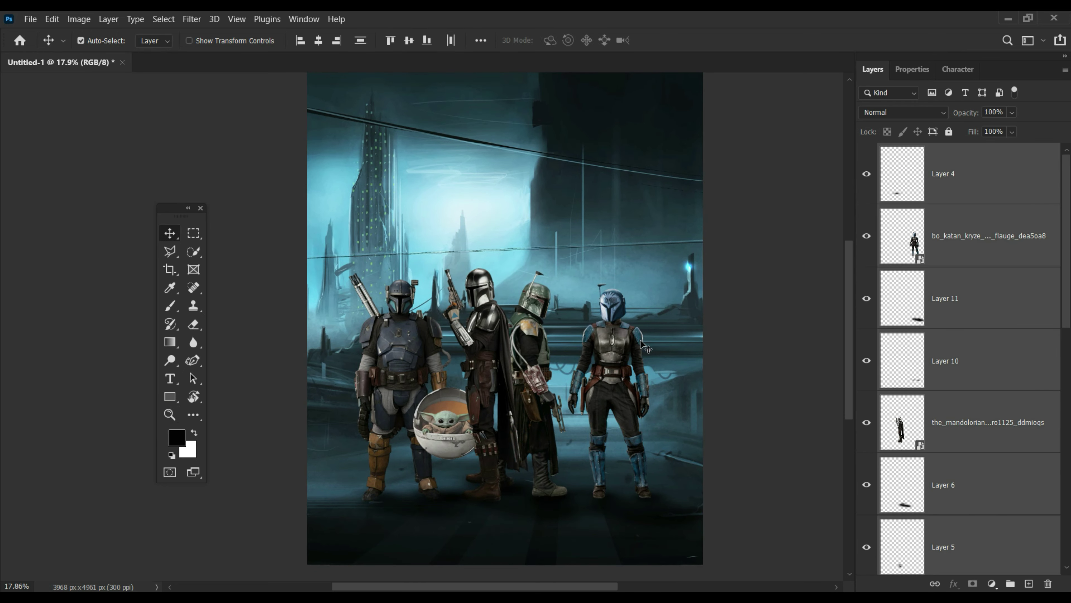
pyautogui.moveTo(508, 380); pyautogui.dragTo(512, 382)
pyautogui.moveTo(774, 401); pyautogui.dragTo(559, 521)
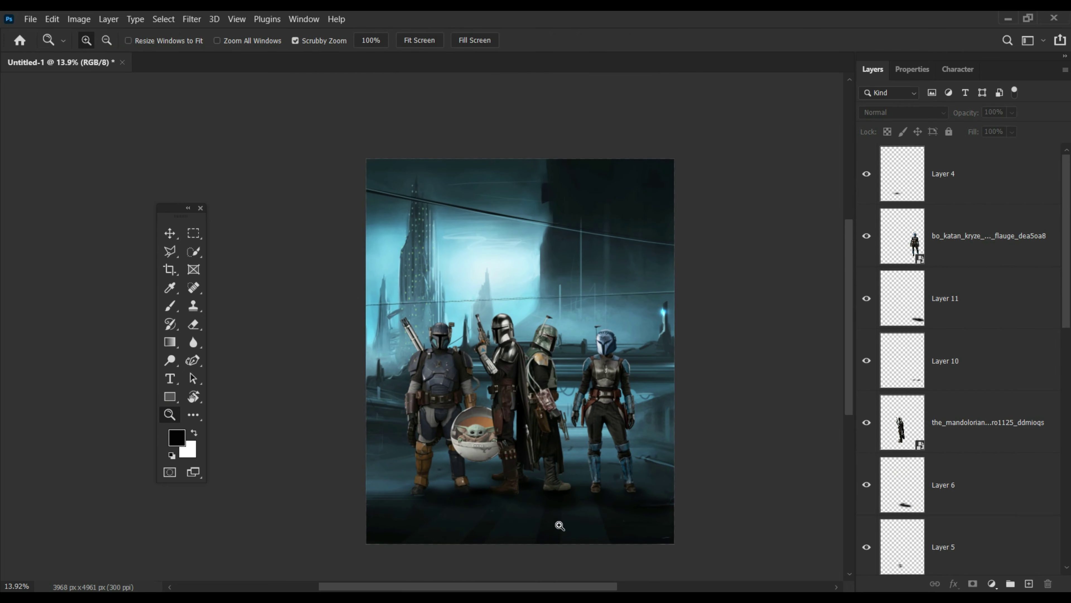
pyautogui.hotkey('ctrl', 'z')
pyautogui.hotkey('ctrl', 'z')
pyautogui.hotkey('ctrl', 'z')
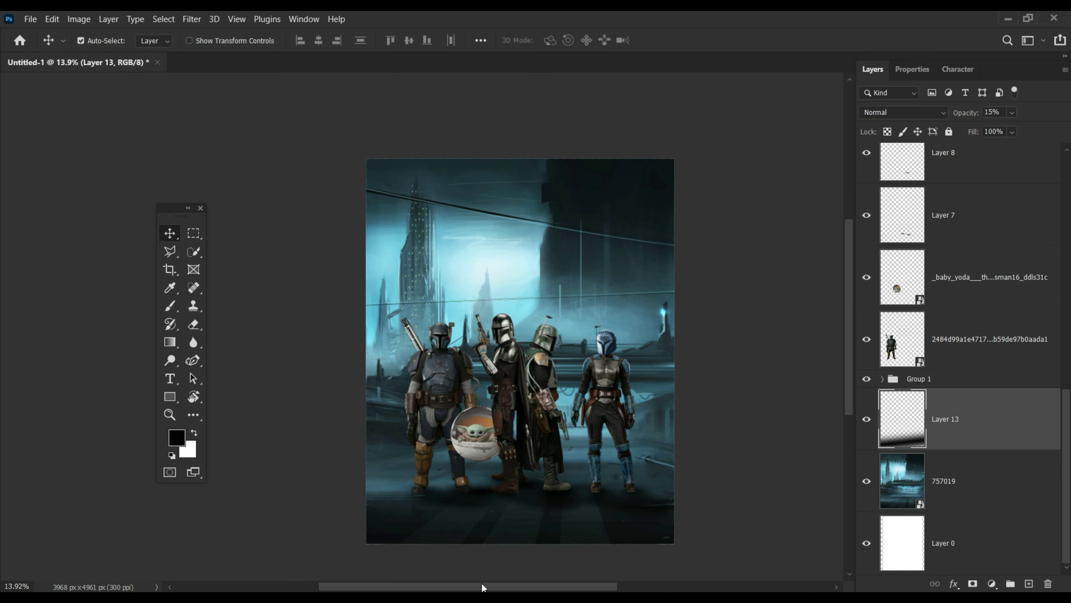
pyautogui.scroll(2, 495, 445)
# - Select the Layer 7 and other ground-shadow layers and retune their opacity to 45–79%
pyautogui.click(927, 379)
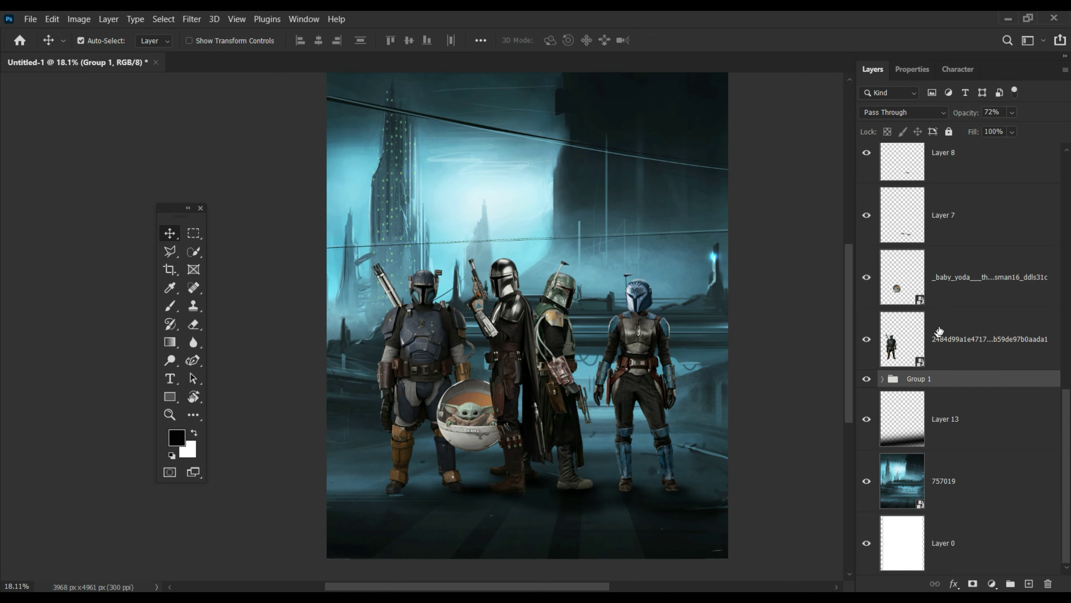
pyautogui.scroll(3, 923, 408)
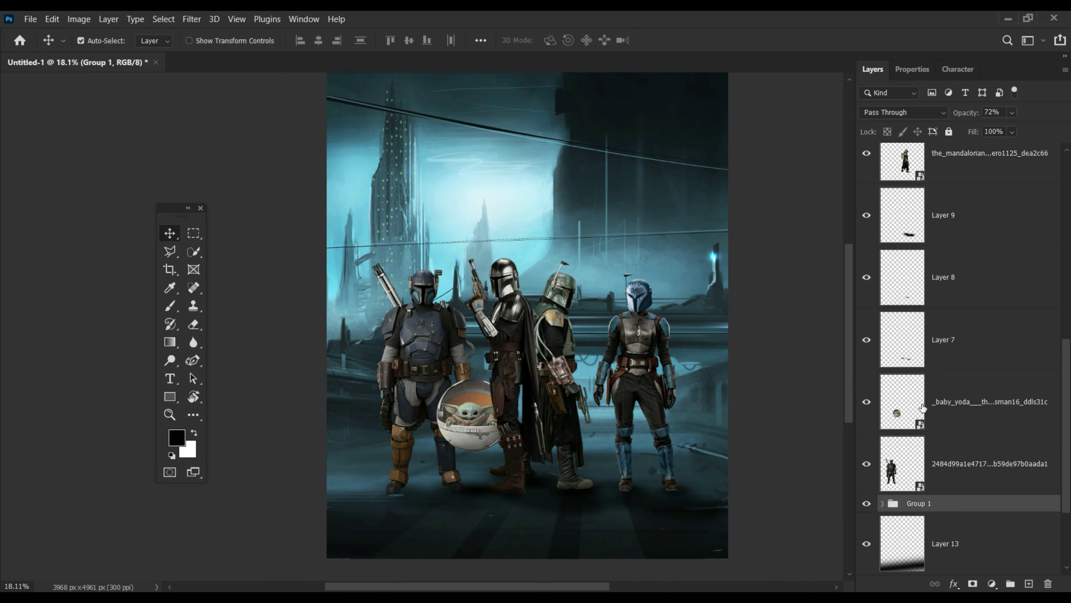
pyautogui.click(928, 339)
pyautogui.scroll(2, 927, 340)
pyautogui.keyDown('shift'); pyautogui.click(942, 277); pyautogui.keyUp('shift')
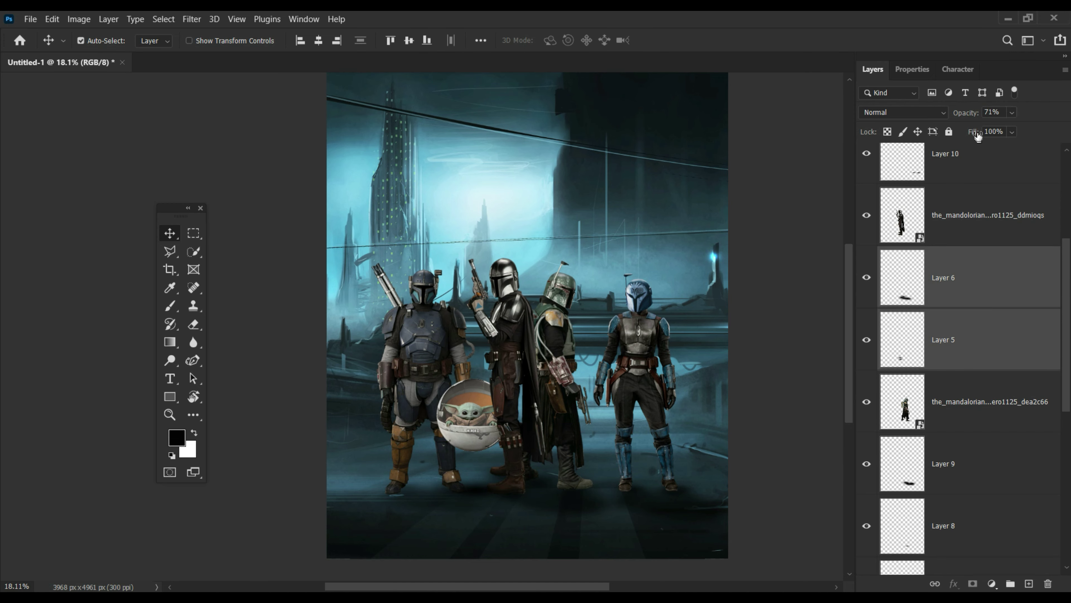
pyautogui.moveTo(966, 115); pyautogui.dragTo(974, 114)
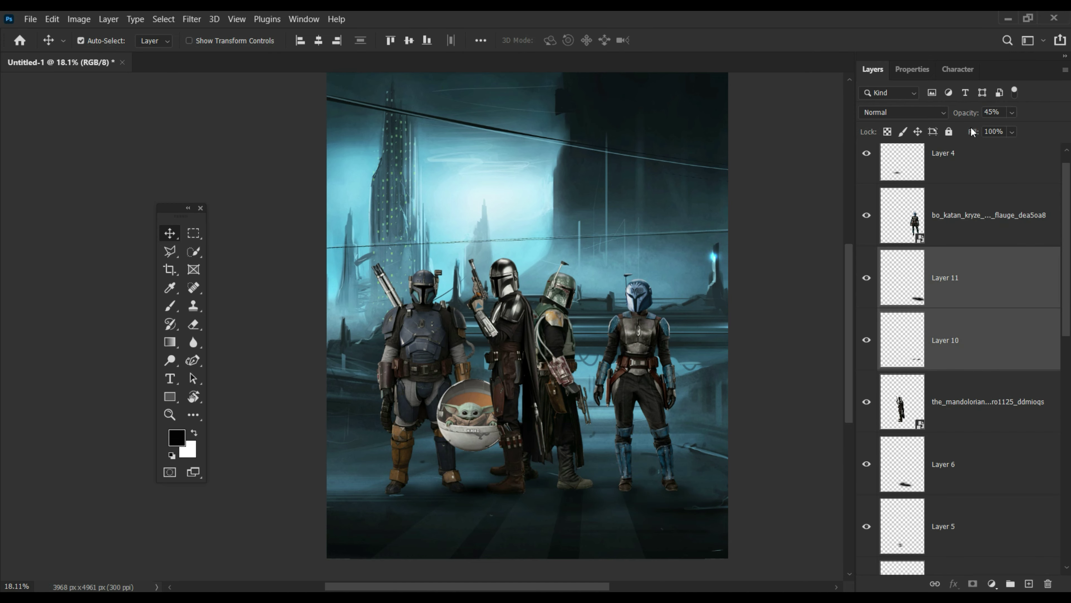
pyautogui.press('z')
pyautogui.moveTo(546, 344); pyautogui.dragTo(548, 440)
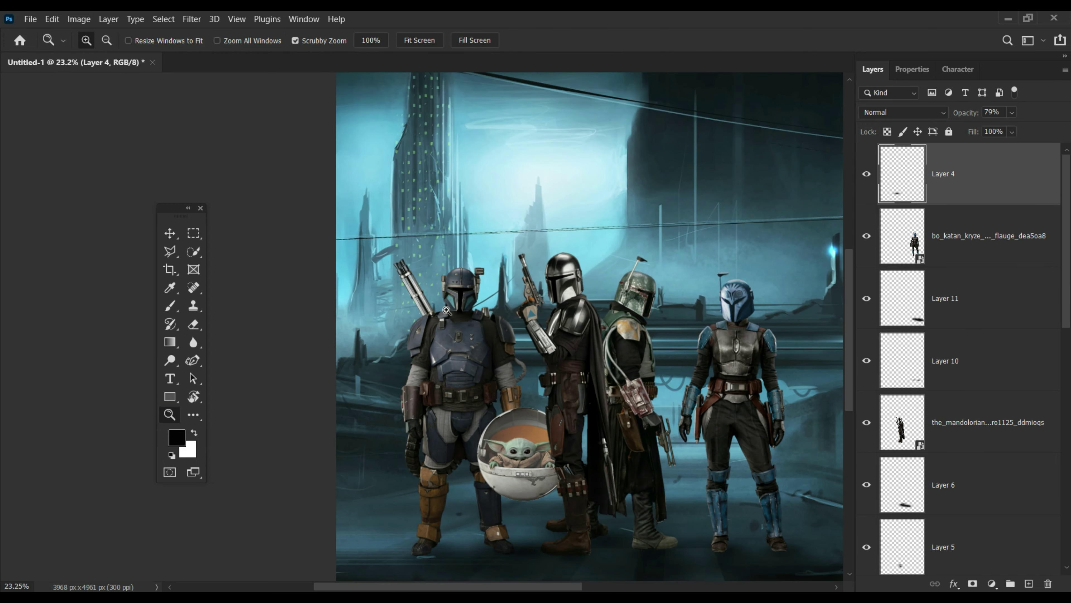
# - Mask the left blue-armored warrior's layer to his outline and feather the mask 2.0 px
pyautogui.moveTo(400, 336); pyautogui.dragTo(527, 337)
pyautogui.press('v')
pyautogui.click(768, 461)
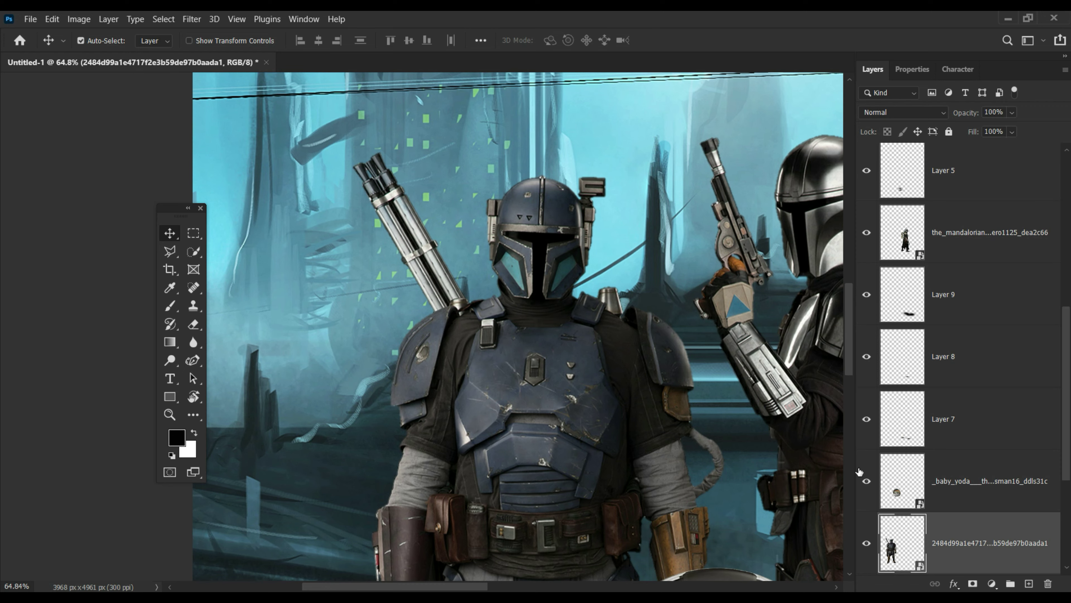
pyautogui.click(970, 584)
pyautogui.hotkey('ctrl', 'alt', 'r')
pyautogui.scroll(-2, 893, 485)
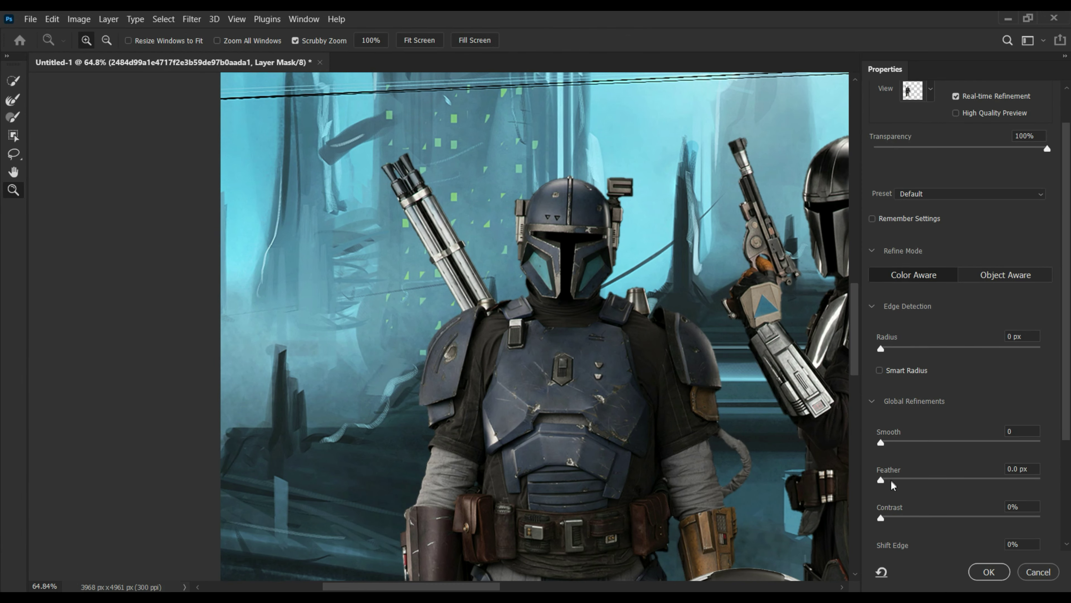
pyautogui.moveTo(624, 236); pyautogui.dragTo(717, 238)
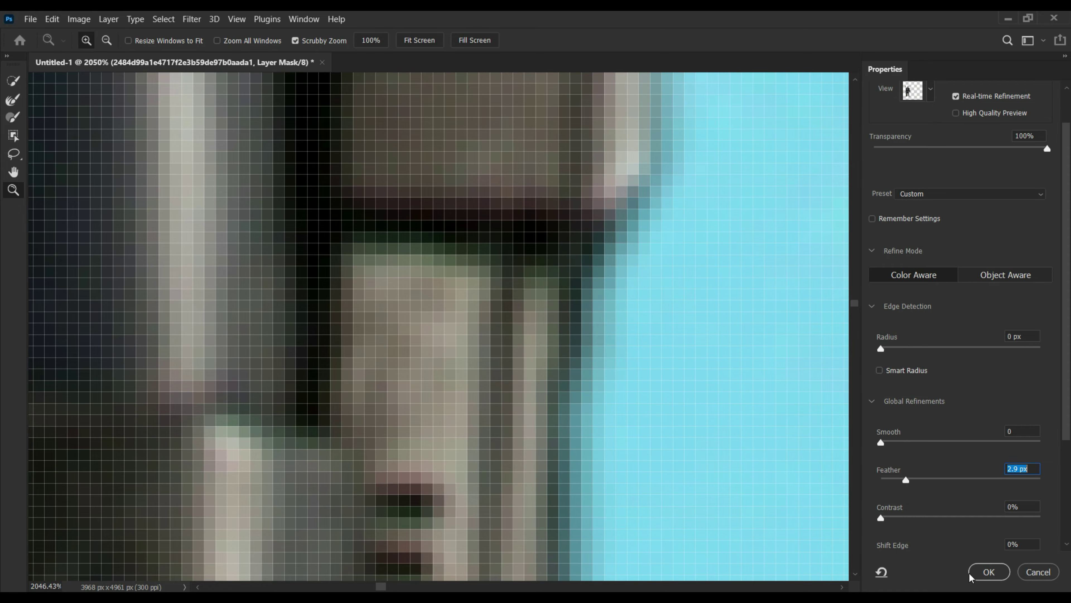
pyautogui.click(988, 571)
pyautogui.scroll(-10, 506, 376)
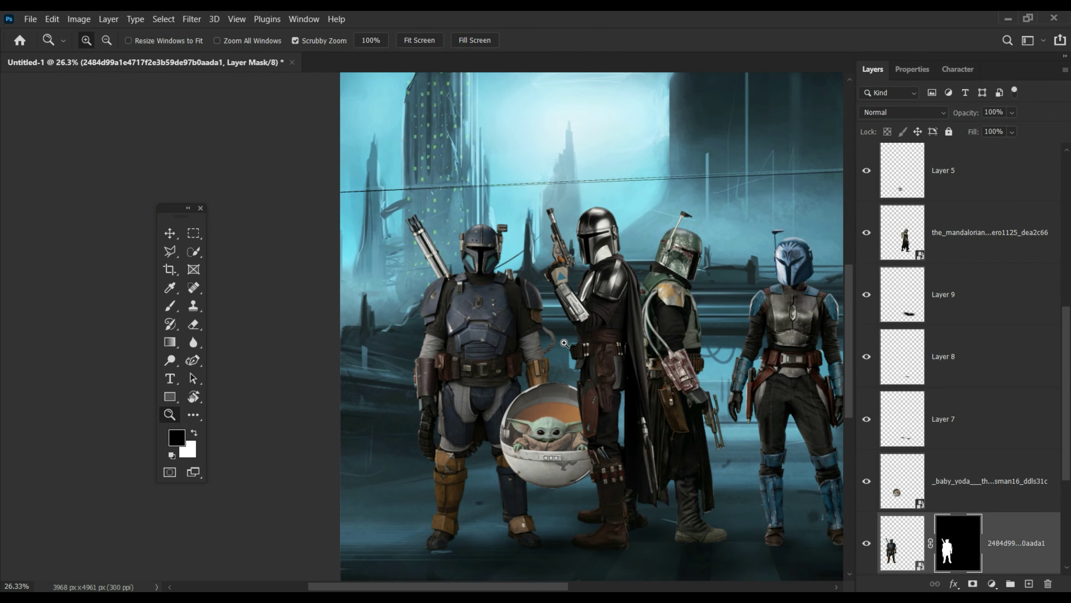
pyautogui.scroll(4, 565, 343)
pyautogui.press('v')
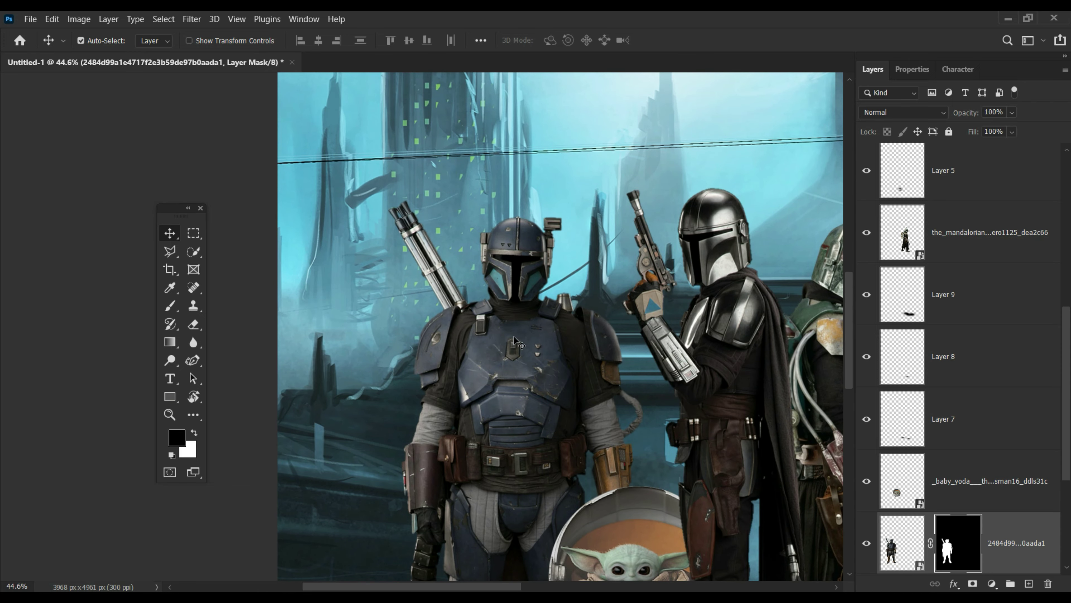
pyautogui.scroll(-5, 511, 262)
pyautogui.scroll(2, 512, 262)
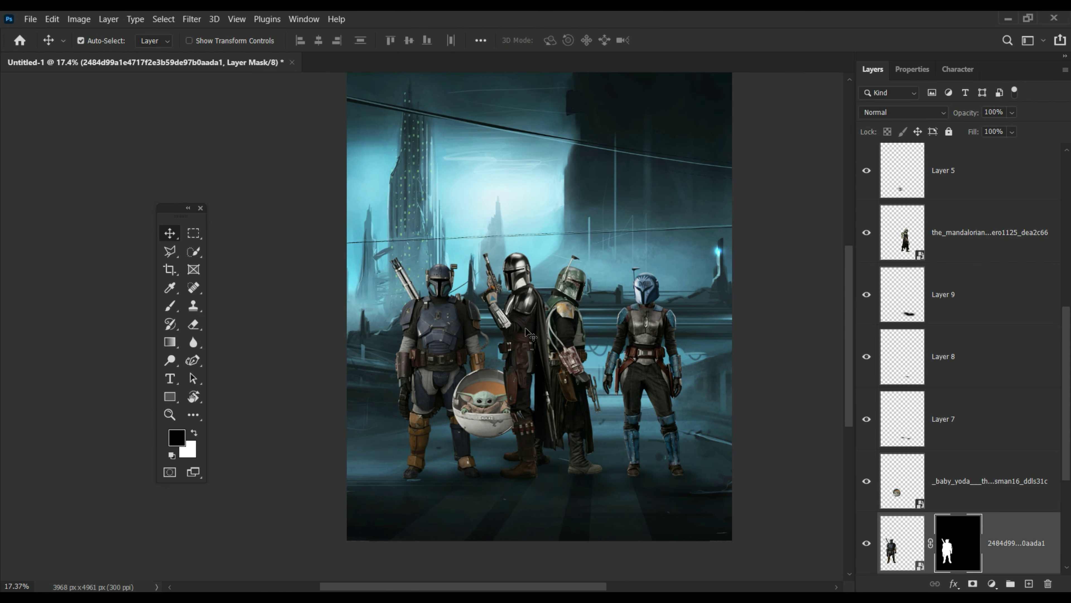
pyautogui.click(237, 19)
pyautogui.click(273, 428)
pyautogui.click(804, 148)
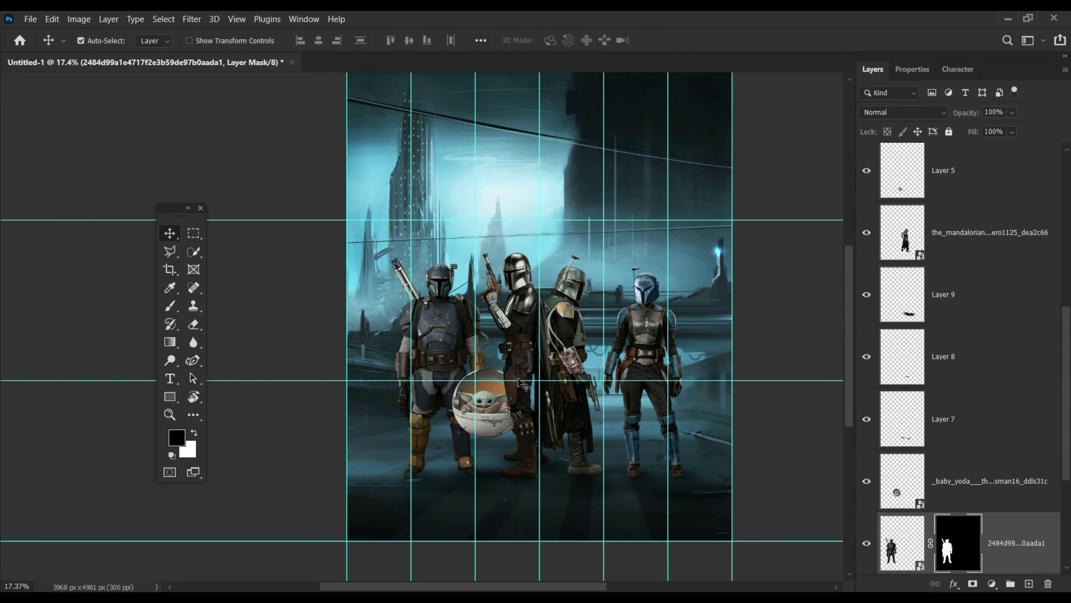
pyautogui.click(530, 344)
pyautogui.scroll(3, 967, 354)
pyautogui.click(765, 403)
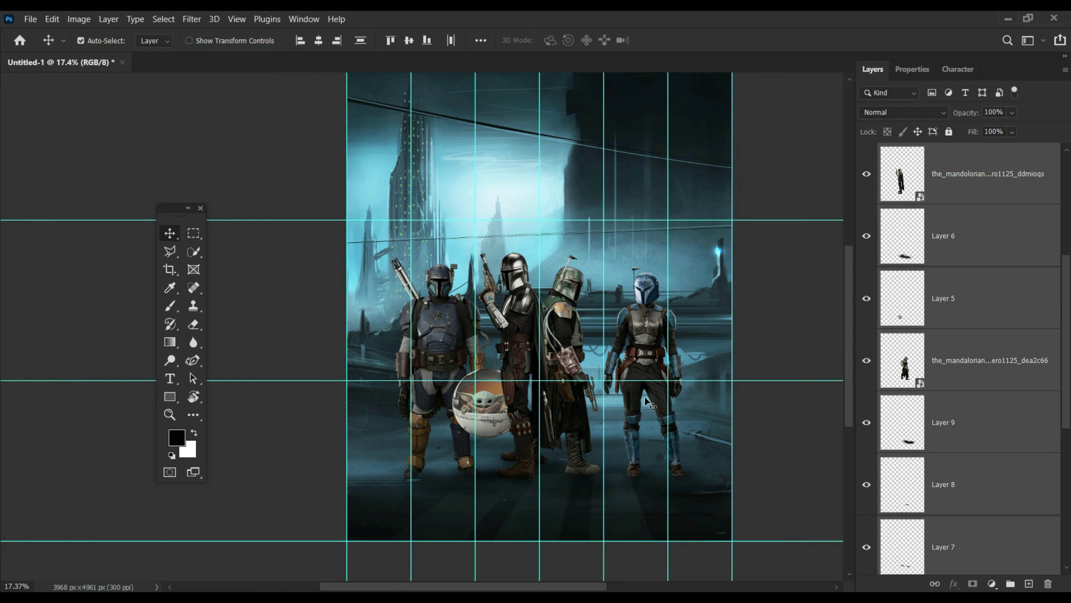
pyautogui.click(525, 367)
pyautogui.click(639, 336)
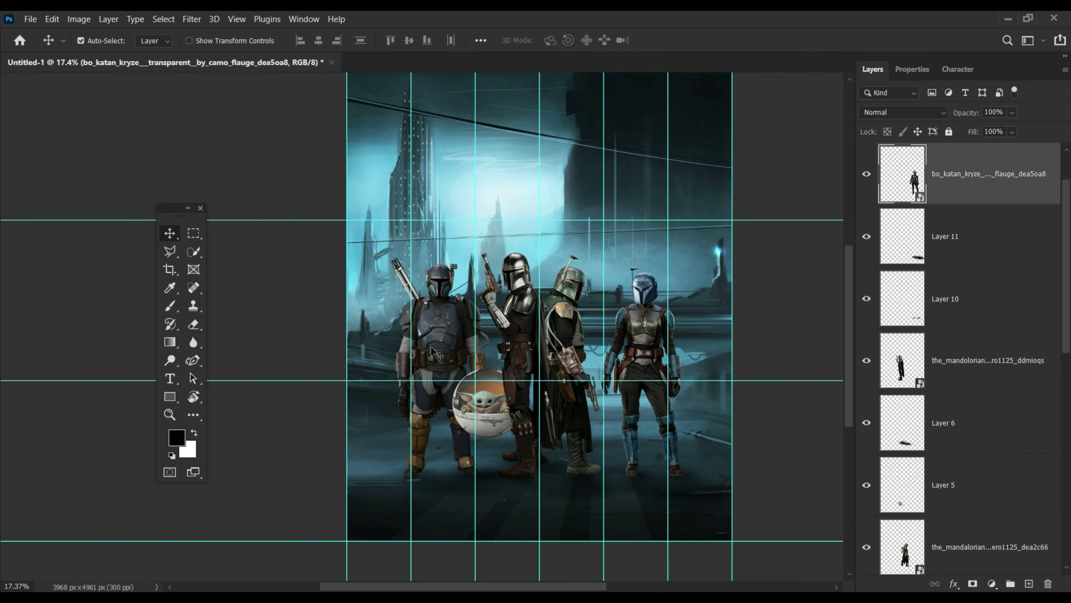
pyautogui.press('z')
pyautogui.keyDown('alt'); pyautogui.click(580, 325); pyautogui.keyUp('alt')
pyautogui.press('v')
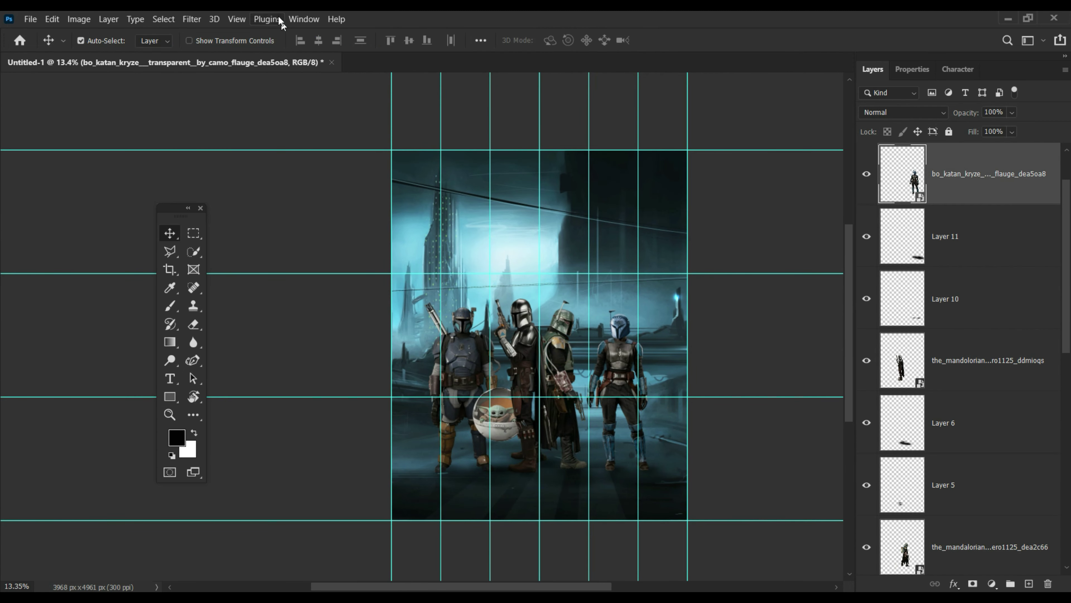
pyautogui.click(233, 19)
pyautogui.click(262, 401)
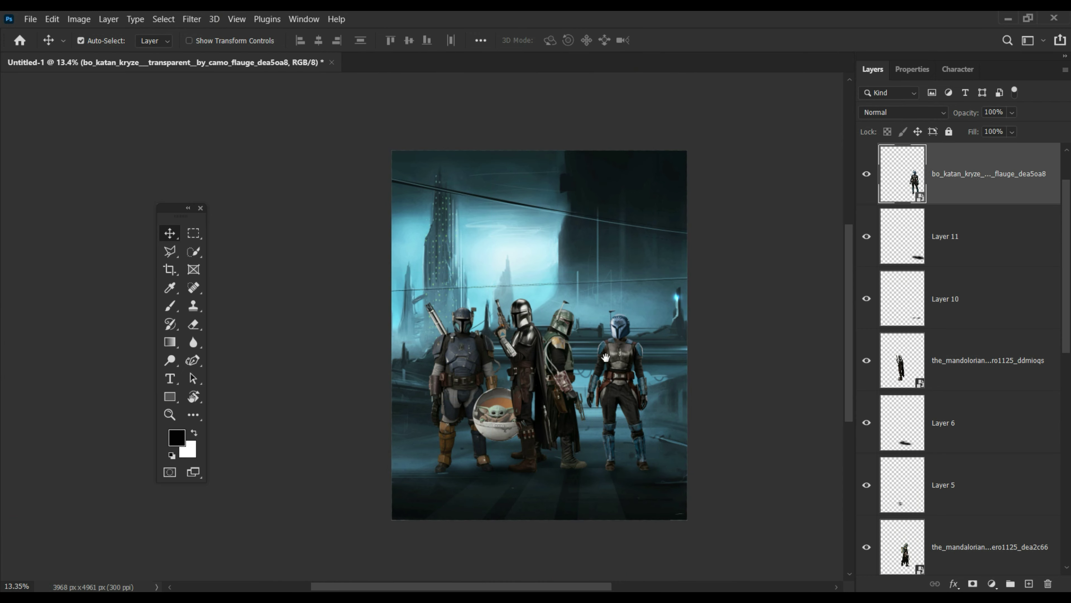
pyautogui.press('z')
pyautogui.click(533, 426)
pyautogui.click(483, 375)
# - Group the Boba Fett figure and two other figures, each with its own shadow layers
pyautogui.press('v')
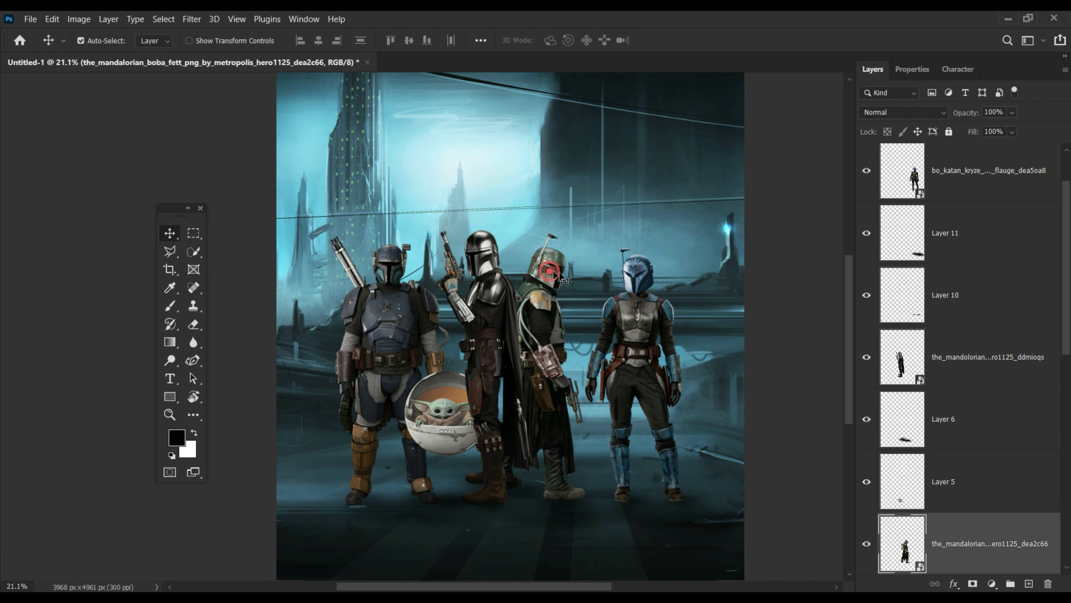
pyautogui.click(479, 345)
pyautogui.click(978, 251)
pyautogui.keyDown('shift'); pyautogui.click(949, 440); pyautogui.keyUp('shift')
pyautogui.hotkey('ctrl', 'g')
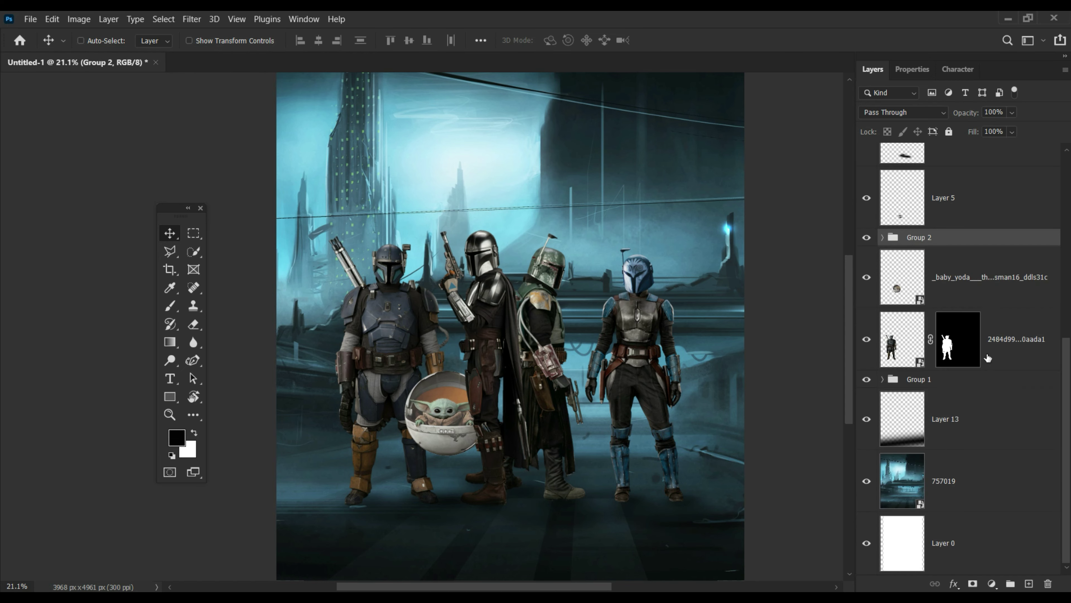
pyautogui.keyDown('ctrl'); pyautogui.click(974, 309); pyautogui.keyUp('ctrl')
pyautogui.hotkey('ctrl', 'g')
pyautogui.click(956, 234)
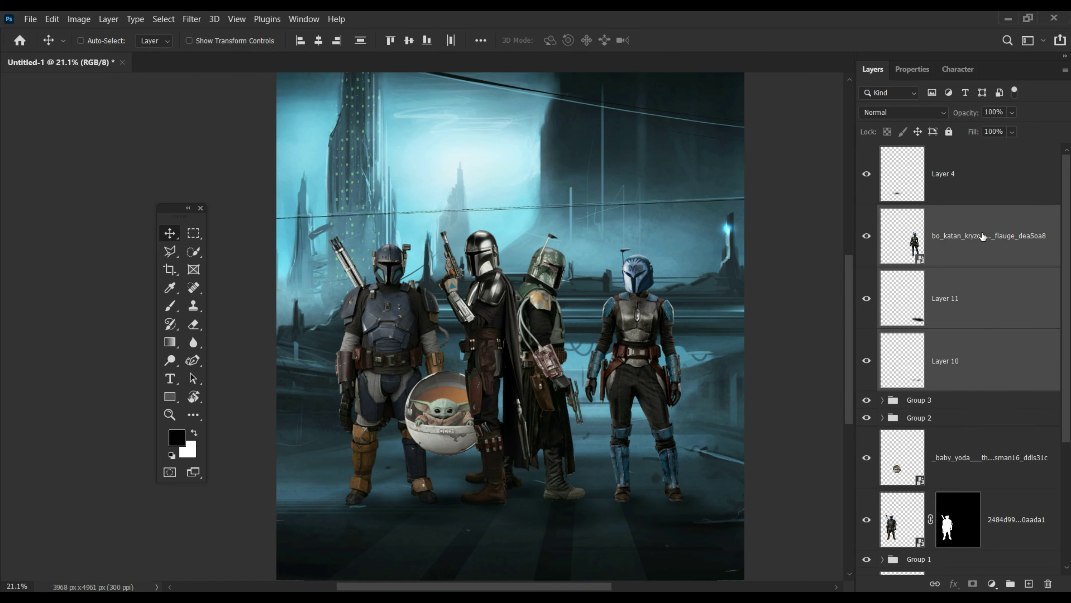
pyautogui.hotkey('ctrl', 'g')
# - Try moving the blue-armored warrior layer into Group 1, then move it back above
pyautogui.click(978, 360)
pyautogui.moveTo(978, 360); pyautogui.dragTo(919, 389)
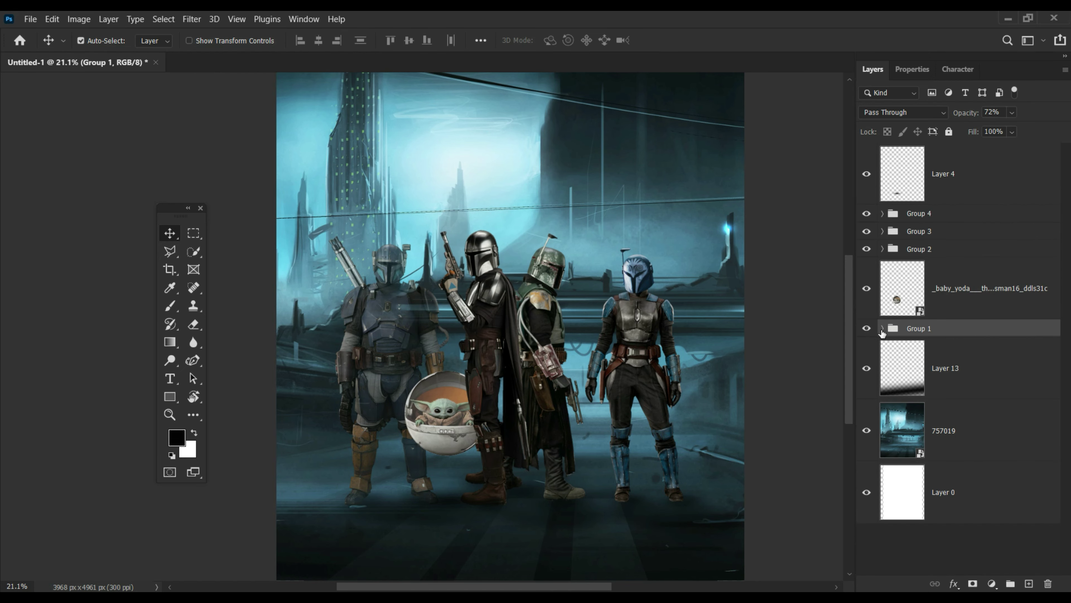
pyautogui.click(882, 328)
pyautogui.click(908, 340)
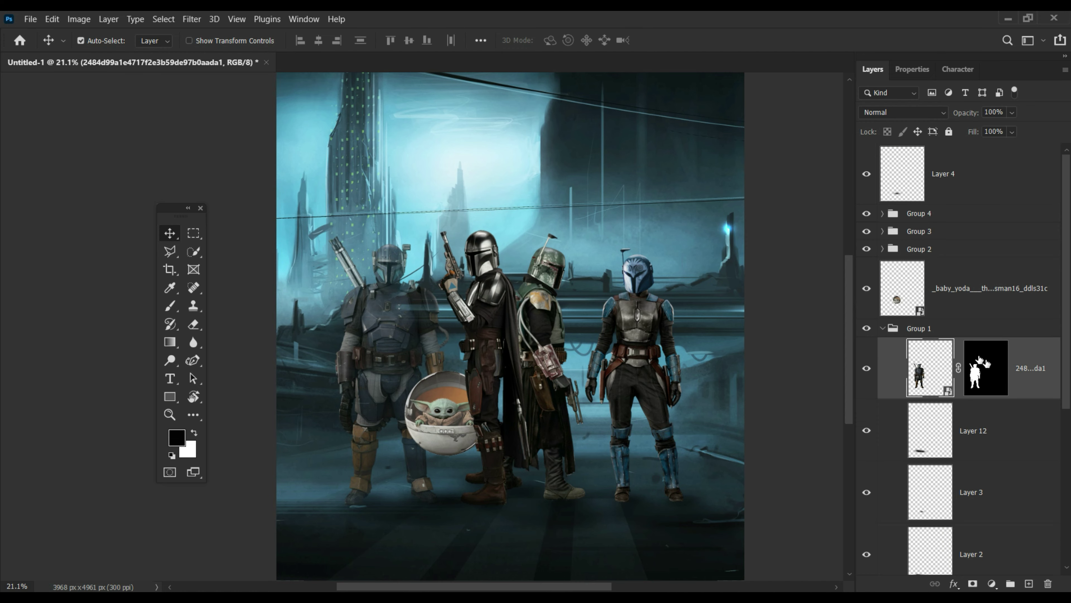
pyautogui.moveTo(980, 361); pyautogui.dragTo(970, 327)
pyautogui.click(913, 410)
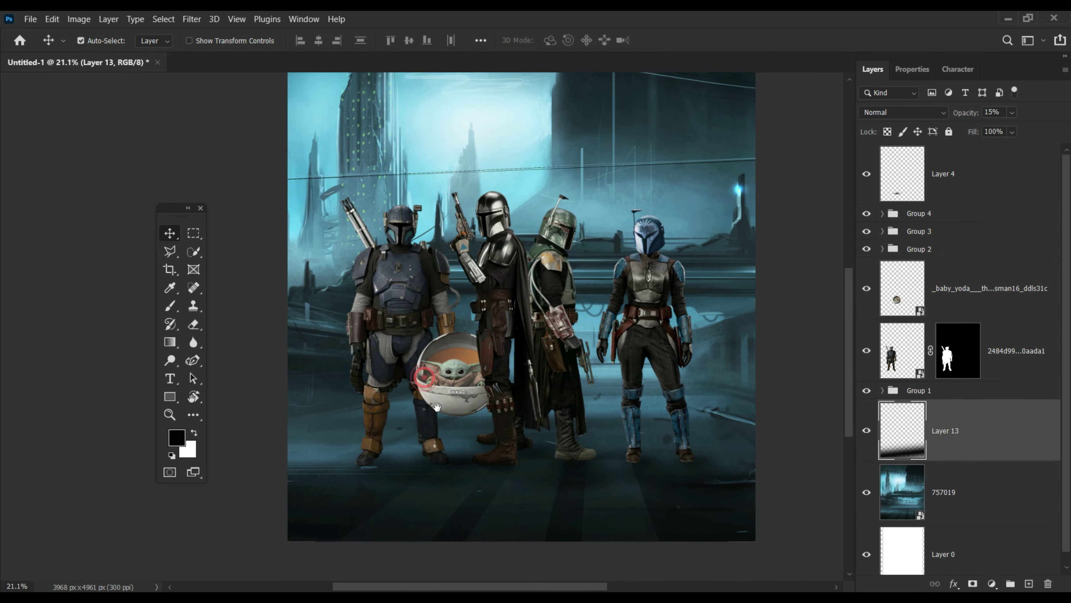
pyautogui.click(567, 377)
pyautogui.press('z')
pyautogui.scroll(-2, 566, 393)
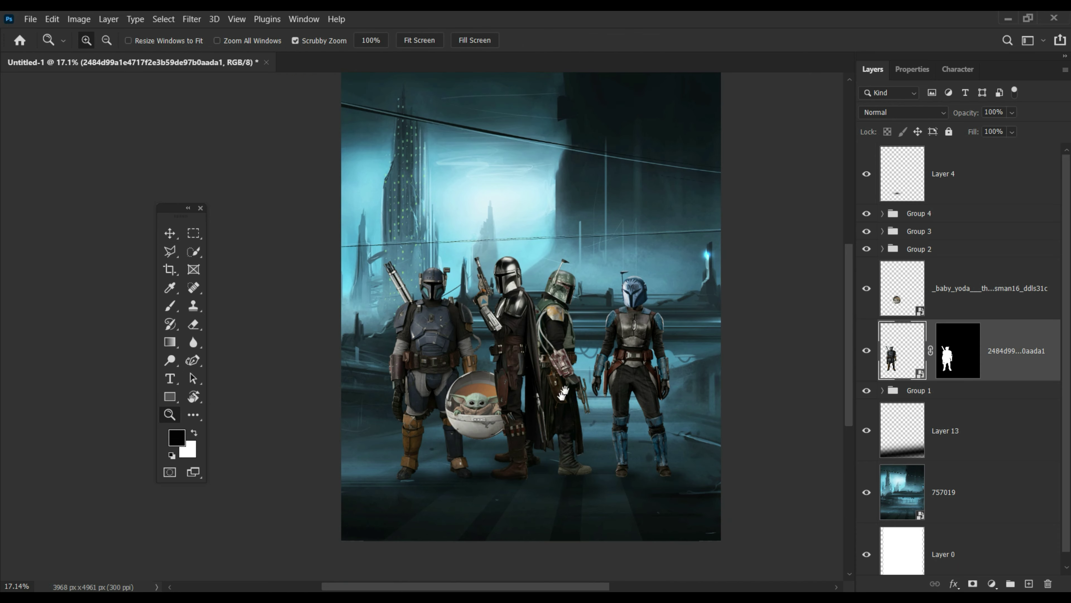
# - Gather the warrior, all figure layers up to Layer 4, and Group 1 into Group 5
pyautogui.click(453, 362)
pyautogui.press('v')
pyautogui.keyDown('shift'); pyautogui.click(983, 213); pyautogui.keyUp('shift')
pyautogui.keyDown('shift'); pyautogui.click(982, 194); pyautogui.keyUp('shift')
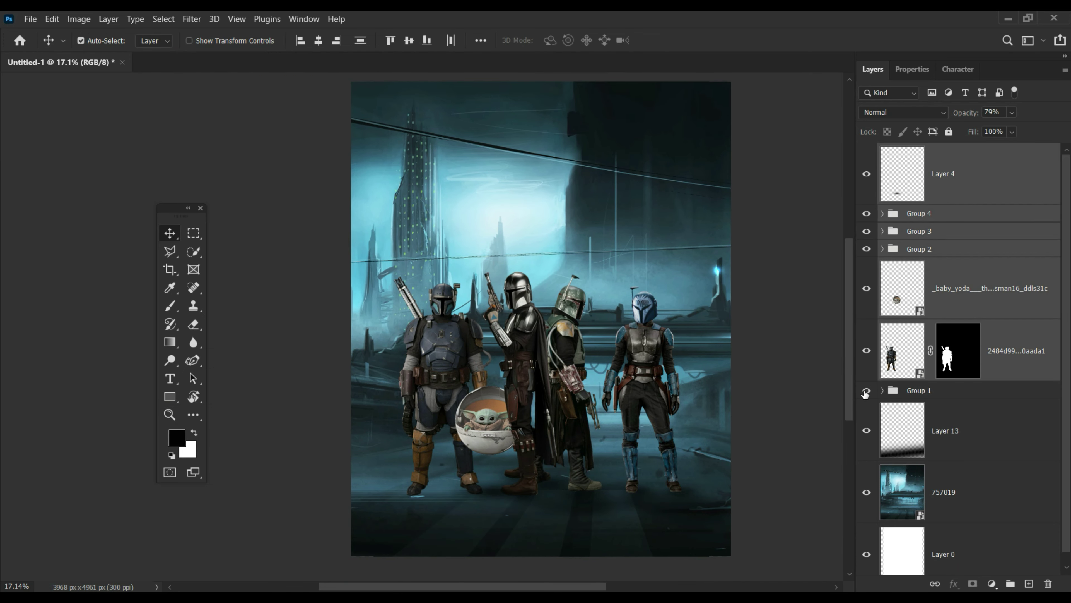
pyautogui.keyDown('shift'); pyautogui.click(930, 392); pyautogui.keyUp('shift')
pyautogui.hotkey('ctrl', 'g')
pyautogui.click(992, 583)
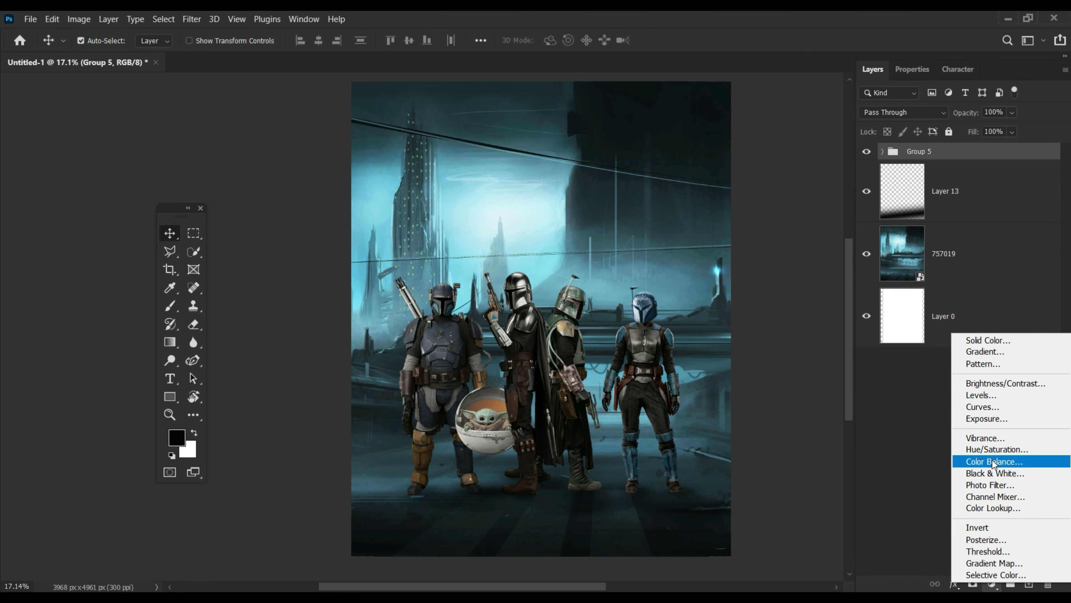
# - Add a Color Balance adjustment with its highlights shifted toward cyan
pyautogui.click(995, 463)
pyautogui.click(970, 116)
pyautogui.click(940, 152)
pyautogui.moveTo(941, 148)
pyautogui.mouseDown()
pyautogui.moveTo(914, 149)
pyautogui.moveTo(913, 163)
pyautogui.moveTo(940, 194)
pyautogui.mouseUp()
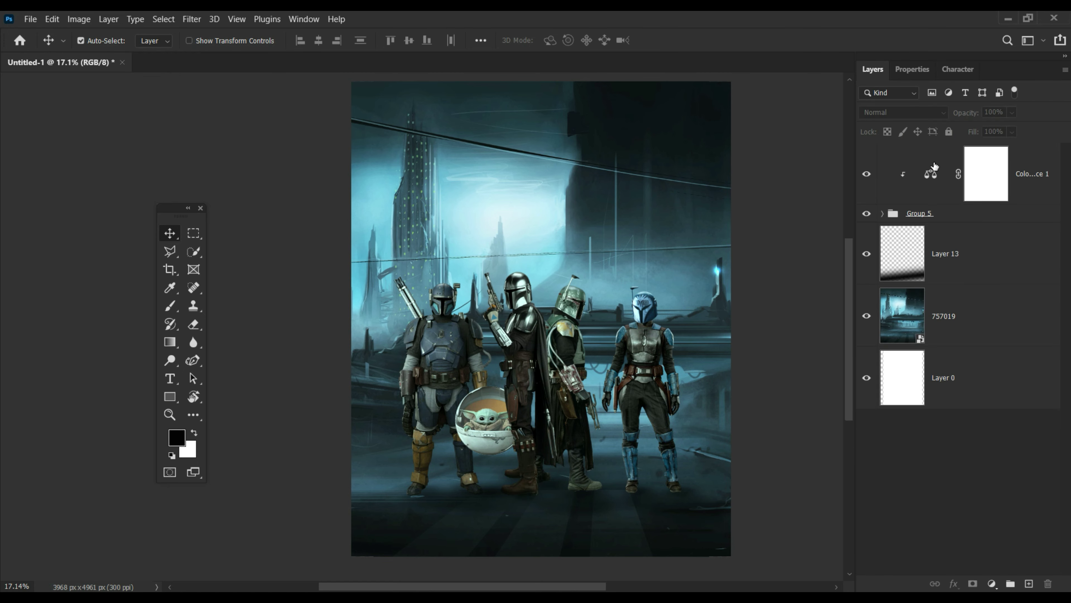
pyautogui.click(928, 116)
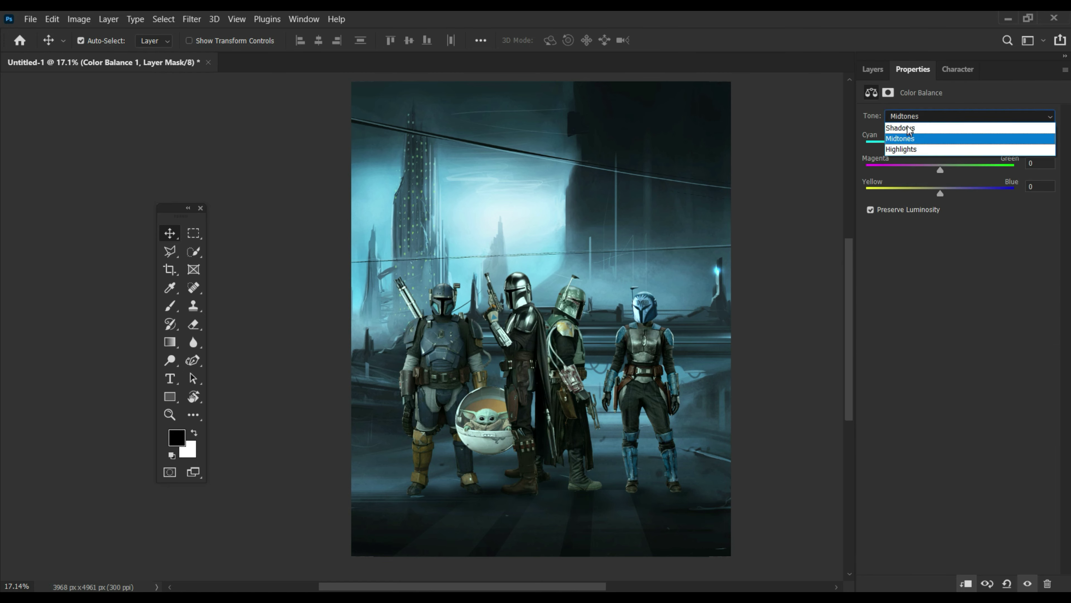
pyautogui.click(924, 125)
# - Add another Color Balance adjustment with midtones pulled slightly toward yellow
pyautogui.click(874, 70)
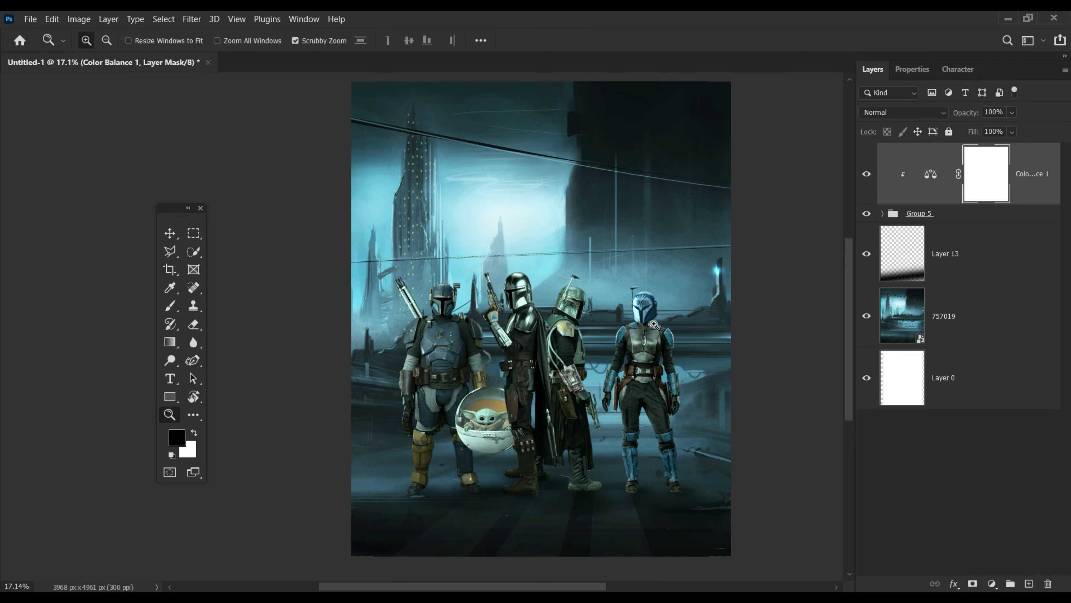
pyautogui.scroll(3, 648, 315)
pyautogui.click(648, 315)
pyautogui.click(992, 583)
pyautogui.click(982, 455)
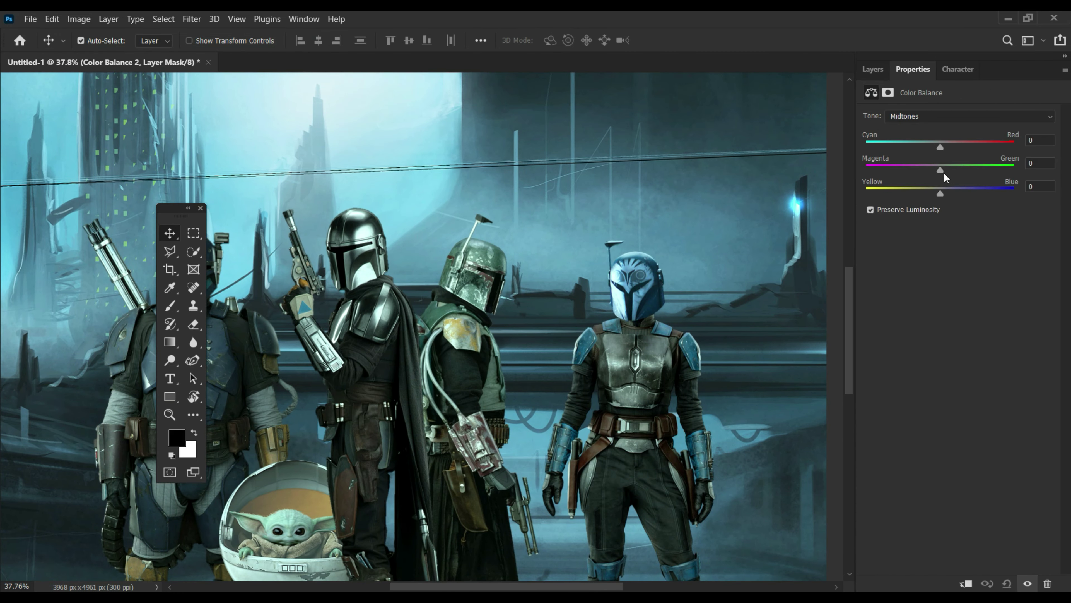
pyautogui.moveTo(928, 193); pyautogui.dragTo(933, 193)
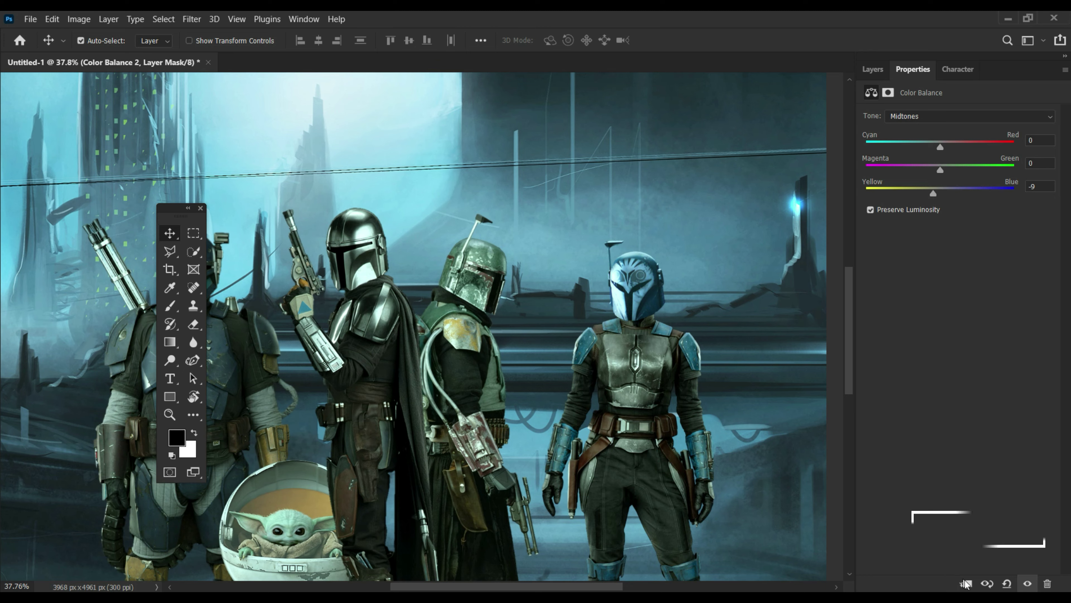
# - Delete the extra Color Balance 2 and place Color Balance 1 copies above Groups 4, 3 and 2
pyautogui.click(872, 69)
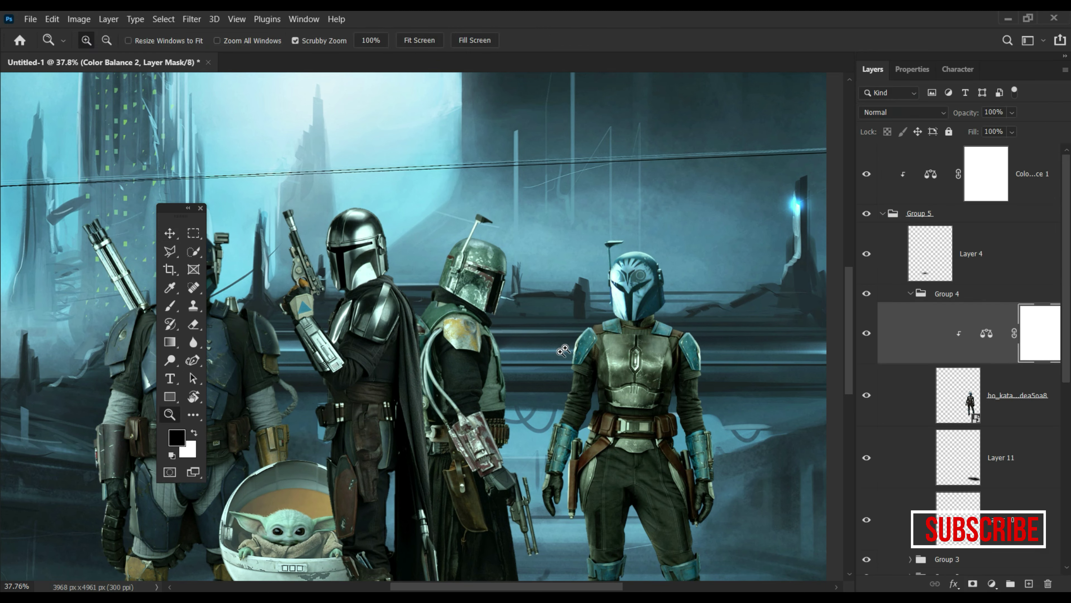
pyautogui.scroll(-3, 523, 404)
pyautogui.press('Delete')
pyautogui.press('z')
pyautogui.click(911, 293)
pyautogui.click(950, 299)
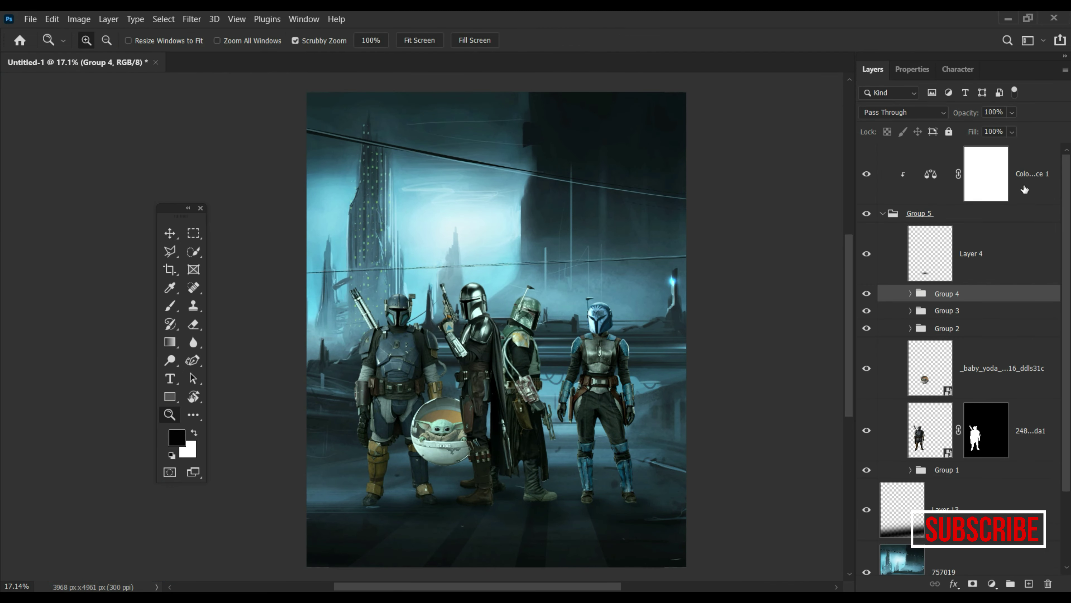
pyautogui.moveTo(1025, 189)
pyautogui.mouseDown()
pyautogui.moveTo(1021, 321)
pyautogui.moveTo(1012, 223)
pyautogui.mouseUp()
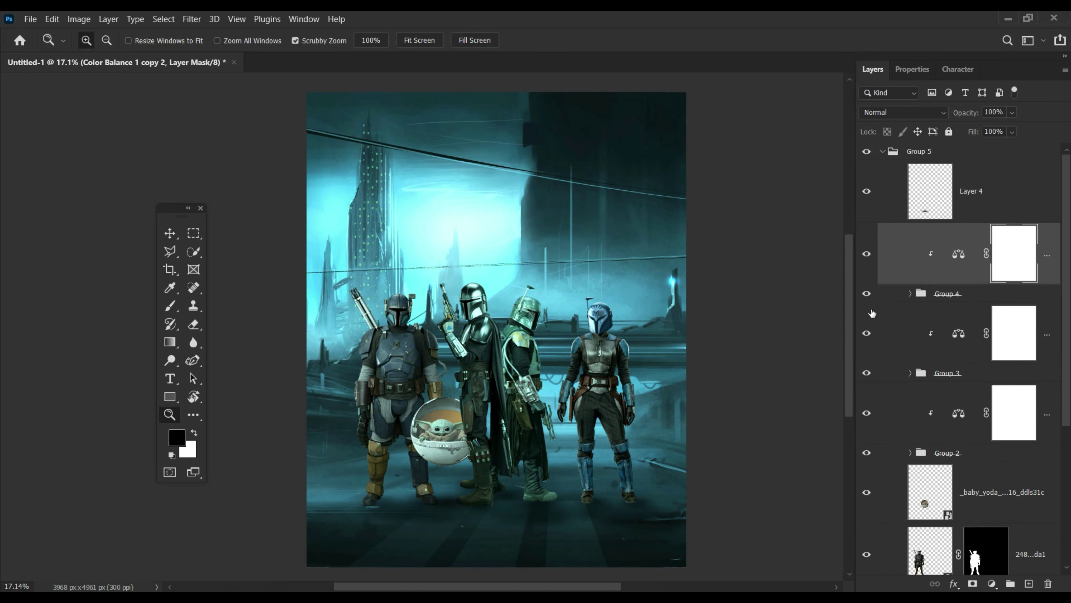
pyautogui.moveTo(872, 313)
pyautogui.mouseDown()
pyautogui.moveTo(895, 427)
pyautogui.moveTo(928, 310)
pyautogui.mouseUp()
# - Push Color Balance 1's shadows toward magenta
pyautogui.scroll(5, 610, 402)
pyautogui.click(435, 219)
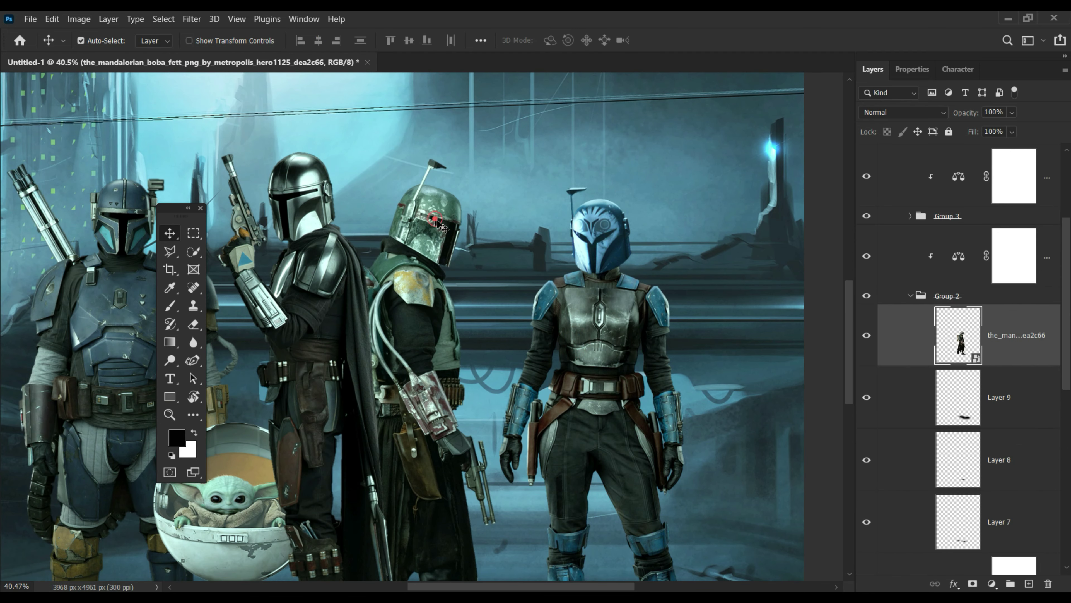
pyautogui.doubleClick(959, 255)
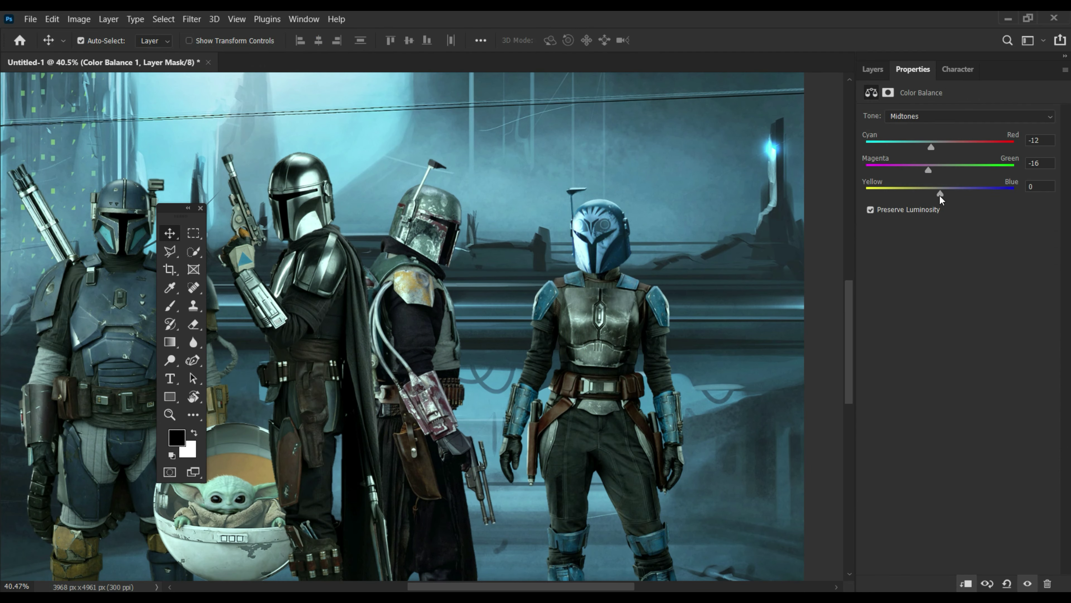
pyautogui.hscroll(-3, 476, 329)
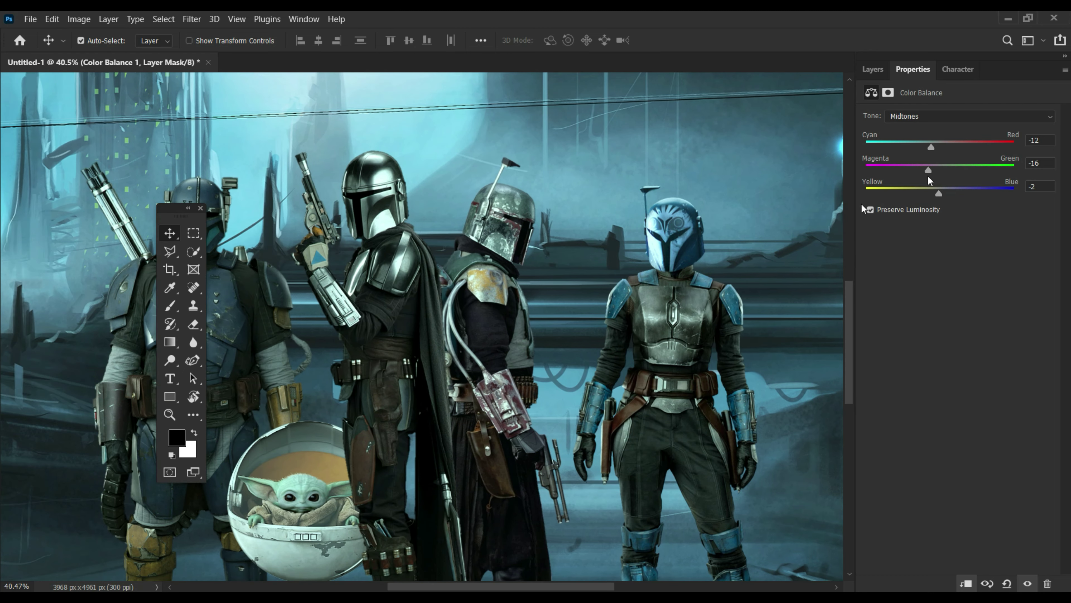
pyautogui.click(966, 116)
pyautogui.click(927, 128)
pyautogui.moveTo(940, 172)
pyautogui.mouseDown()
pyautogui.moveTo(951, 170)
pyautogui.moveTo(935, 151)
pyautogui.mouseUp()
pyautogui.click(872, 69)
# - Set Color Balance 1 copy 2's shadows for Bo-Katan's group to -6, -8, -4
pyautogui.click(709, 258)
pyautogui.press('z')
pyautogui.moveTo(776, 290); pyautogui.dragTo(717, 291)
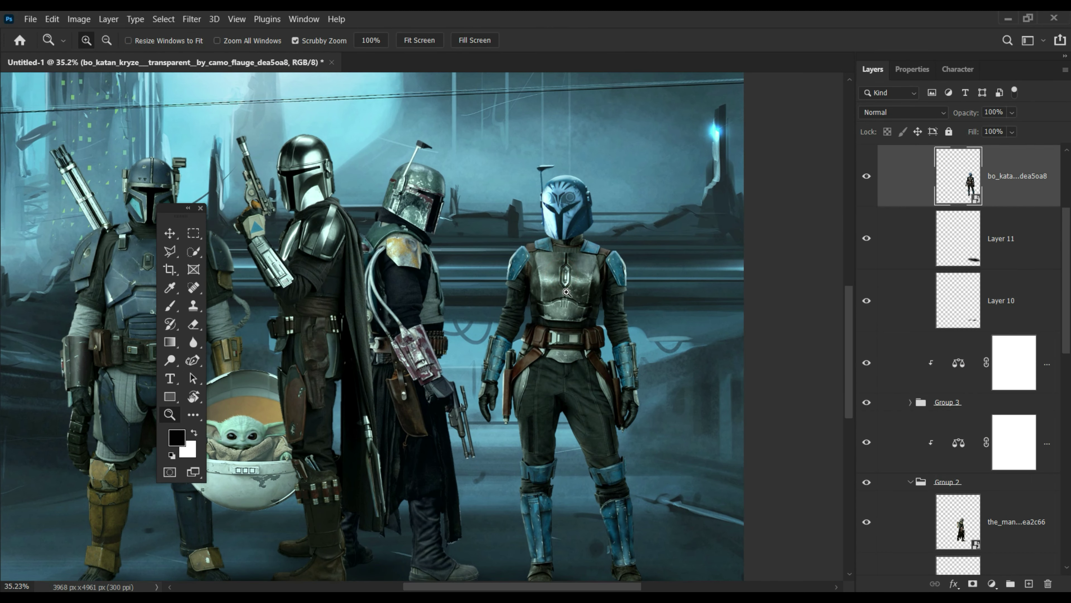
pyautogui.doubleClick(958, 362)
pyautogui.click(925, 115)
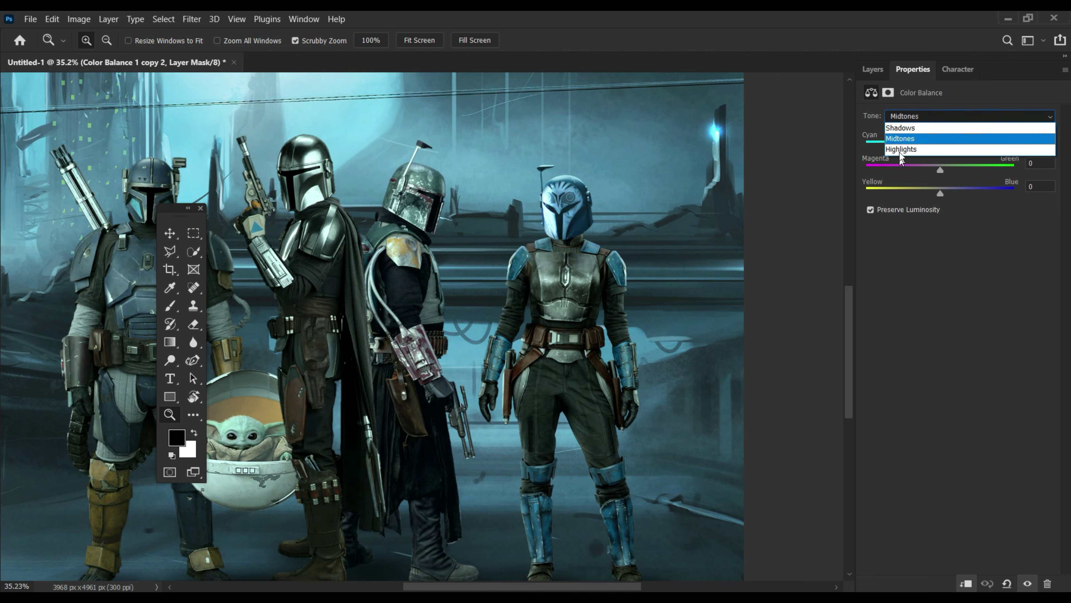
pyautogui.moveTo(942, 174); pyautogui.dragTo(936, 149)
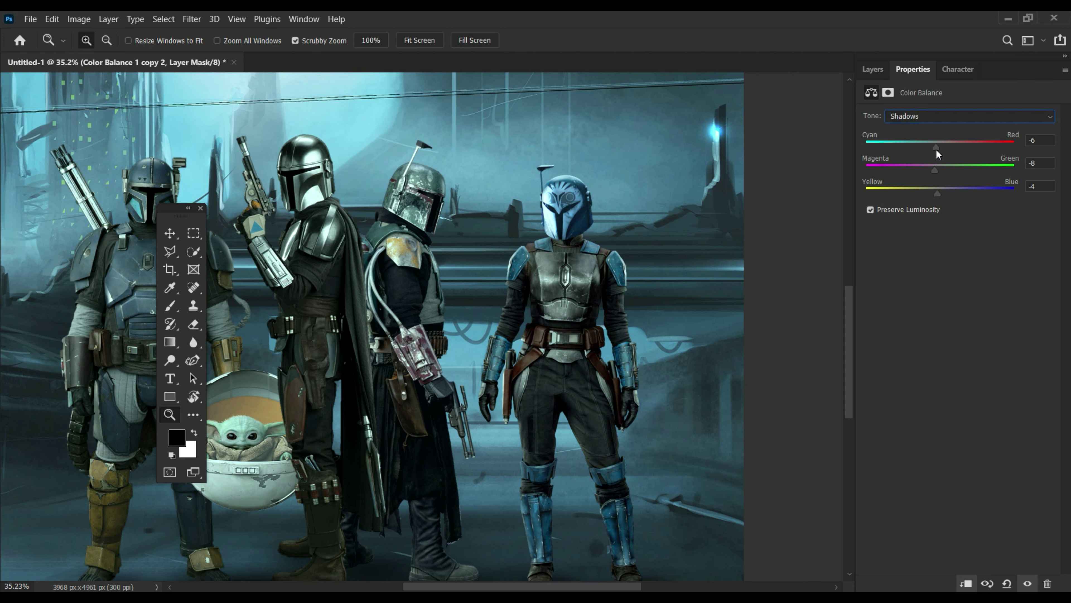
pyautogui.click(872, 69)
pyautogui.click(1021, 320)
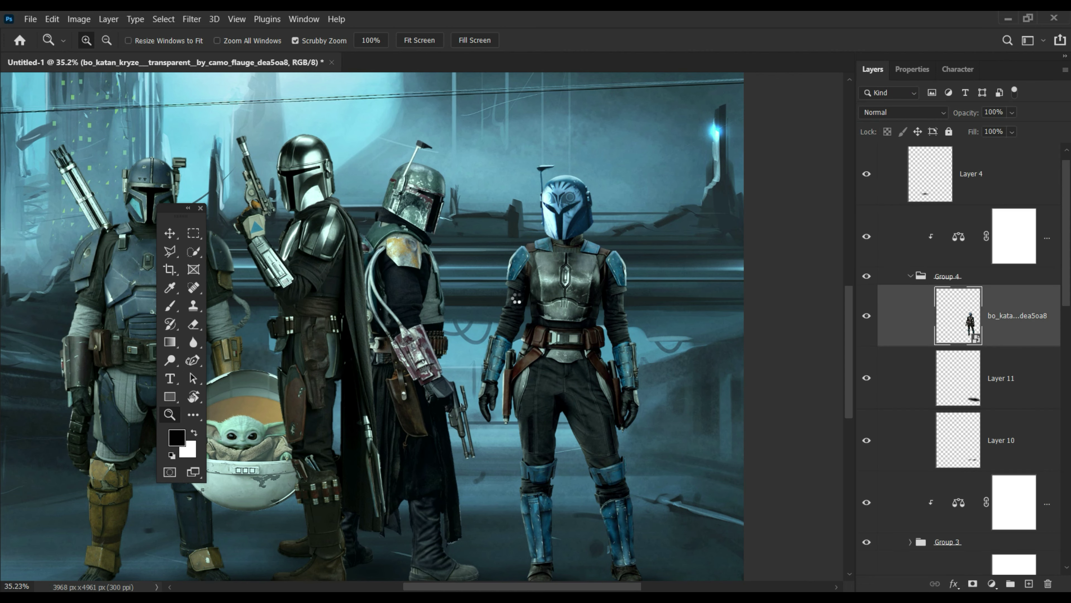
# - Apply a Camera Raw smart filter to Bo-Katan that lowers the blues' saturation
pyautogui.hotkey('ctrl', 'shift', 'a')
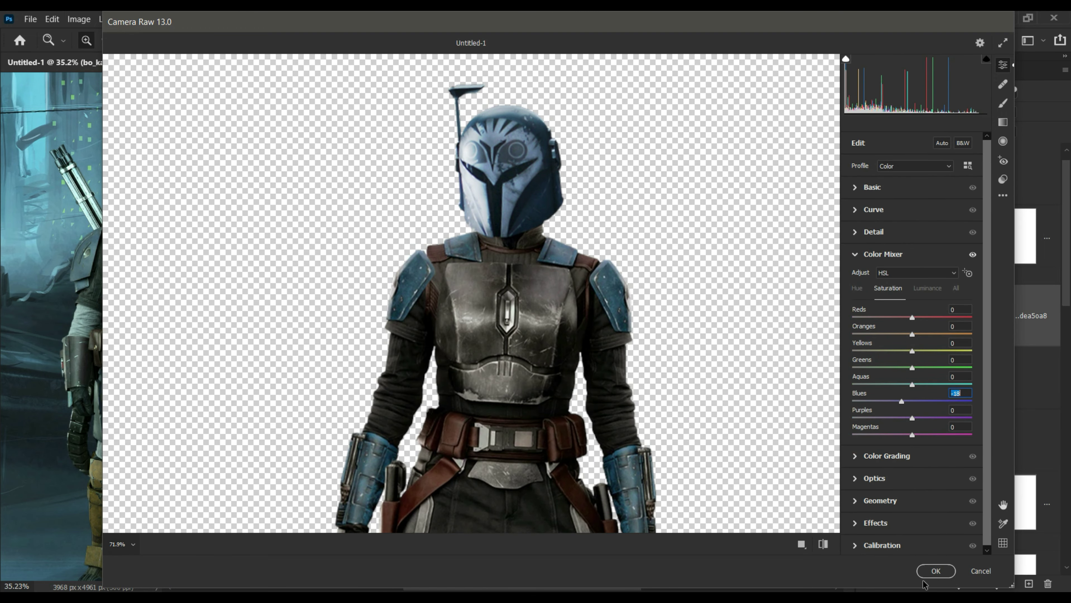
pyautogui.press('Return')
pyautogui.moveTo(571, 217); pyautogui.dragTo(557, 409)
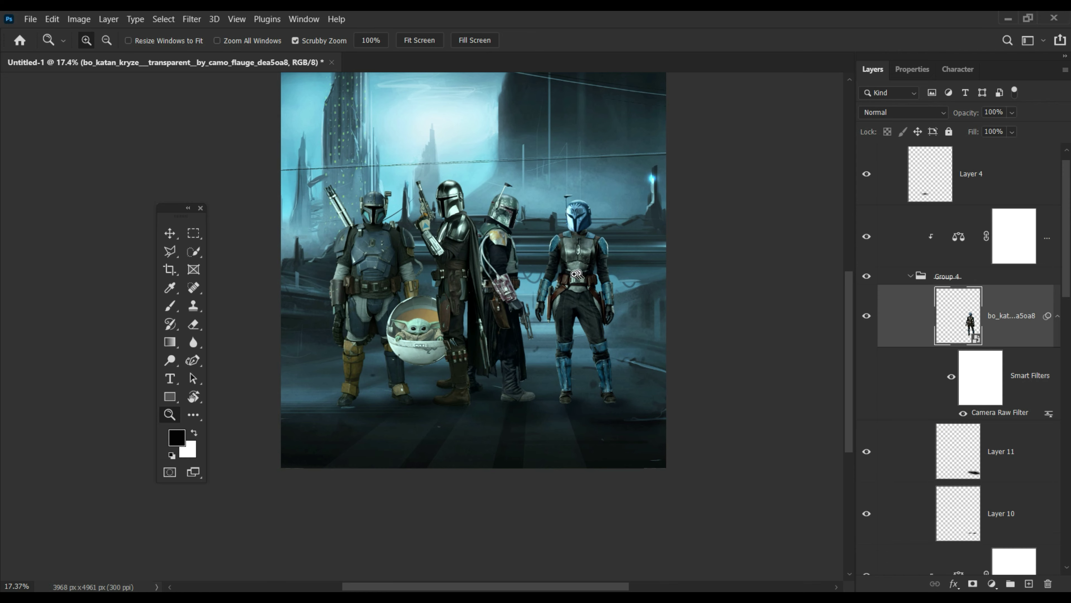
pyautogui.click(457, 314)
# - Shift the selected Color Balance copy's highlights toward blue and magenta
pyautogui.click(913, 69)
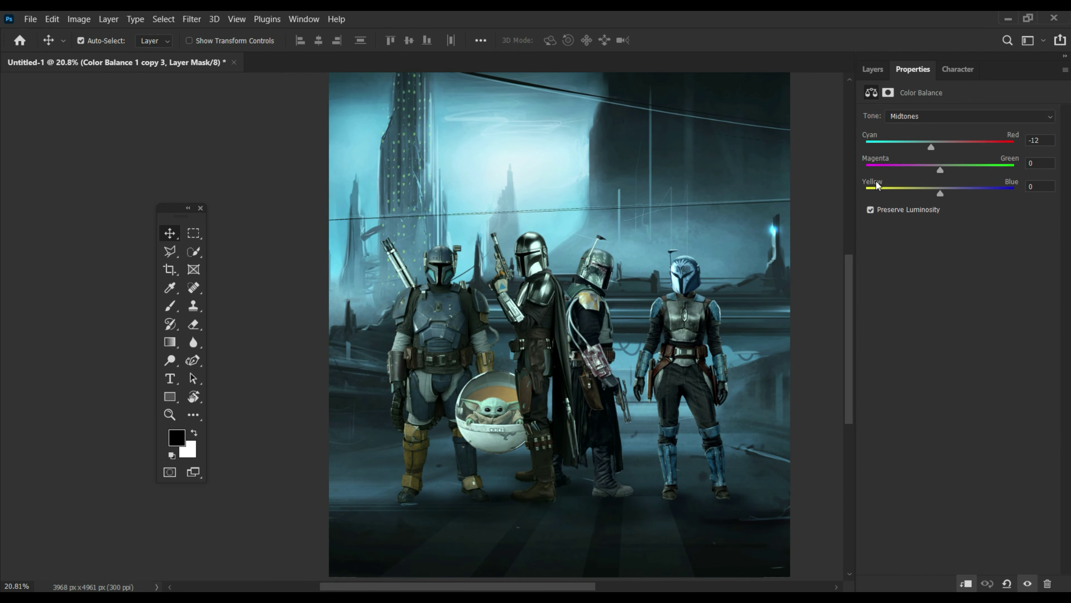
pyautogui.click(970, 116)
pyautogui.click(907, 147)
pyautogui.moveTo(942, 197)
pyautogui.mouseDown()
pyautogui.moveTo(951, 198)
pyautogui.moveTo(934, 171)
pyautogui.mouseUp()
pyautogui.press('Up')
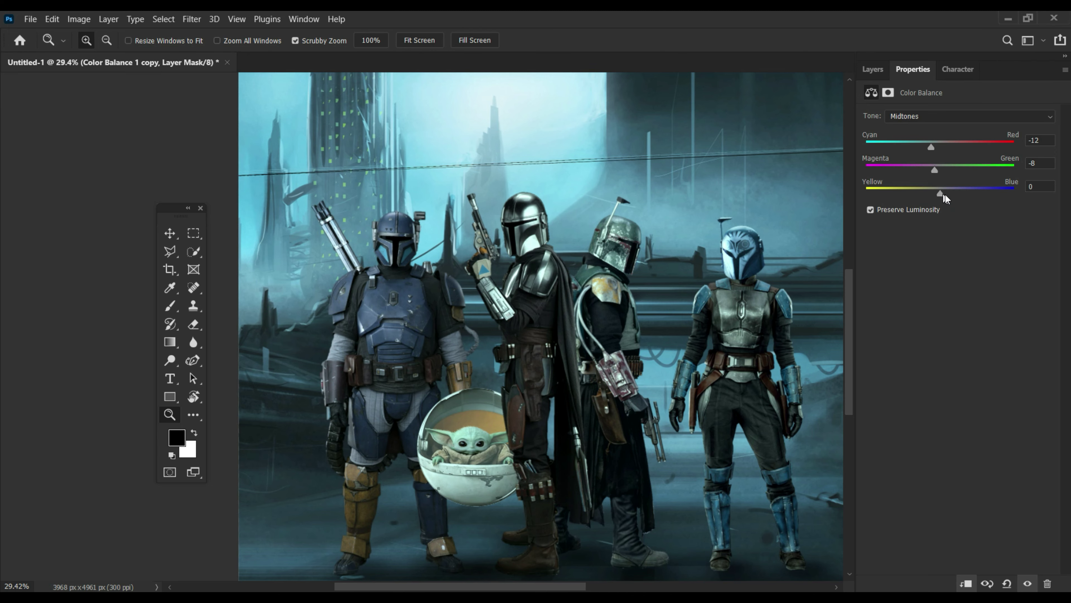
pyautogui.press('Up')
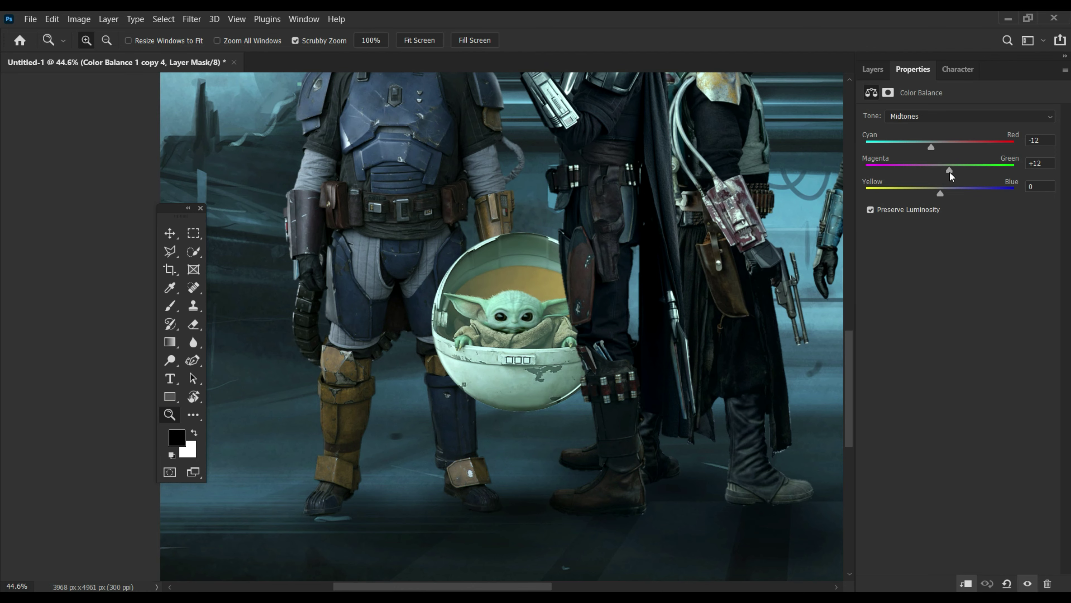
# - Push that copy's shadows toward magenta and slightly toward blue
pyautogui.click(925, 116)
pyautogui.click(926, 129)
pyautogui.moveTo(944, 169)
pyautogui.mouseDown()
pyautogui.moveTo(931, 169)
pyautogui.moveTo(944, 193)
pyautogui.mouseUp()
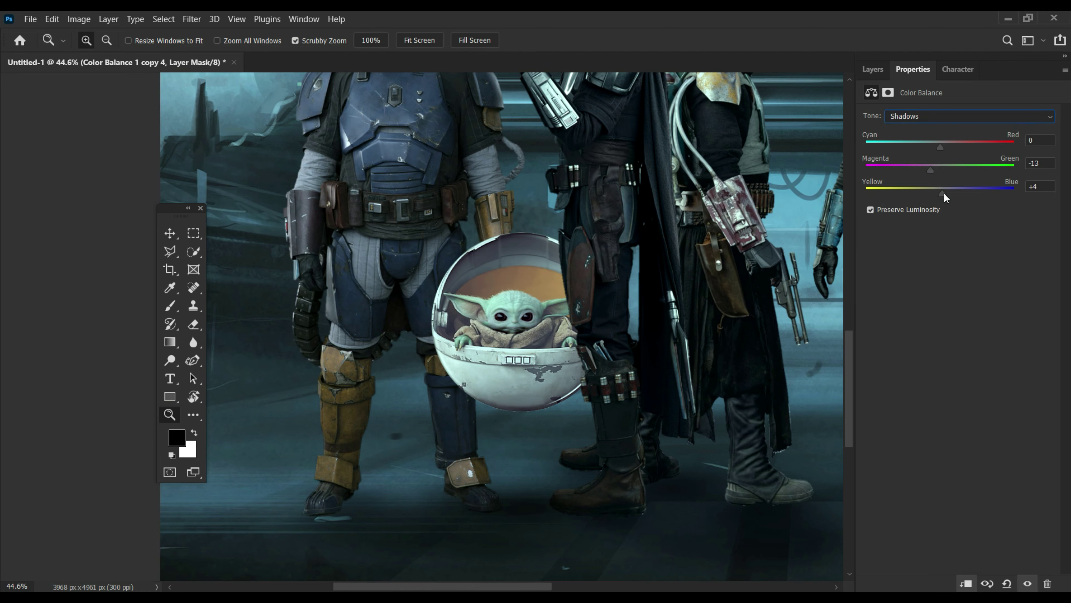
pyautogui.moveTo(940, 146); pyautogui.dragTo(932, 147)
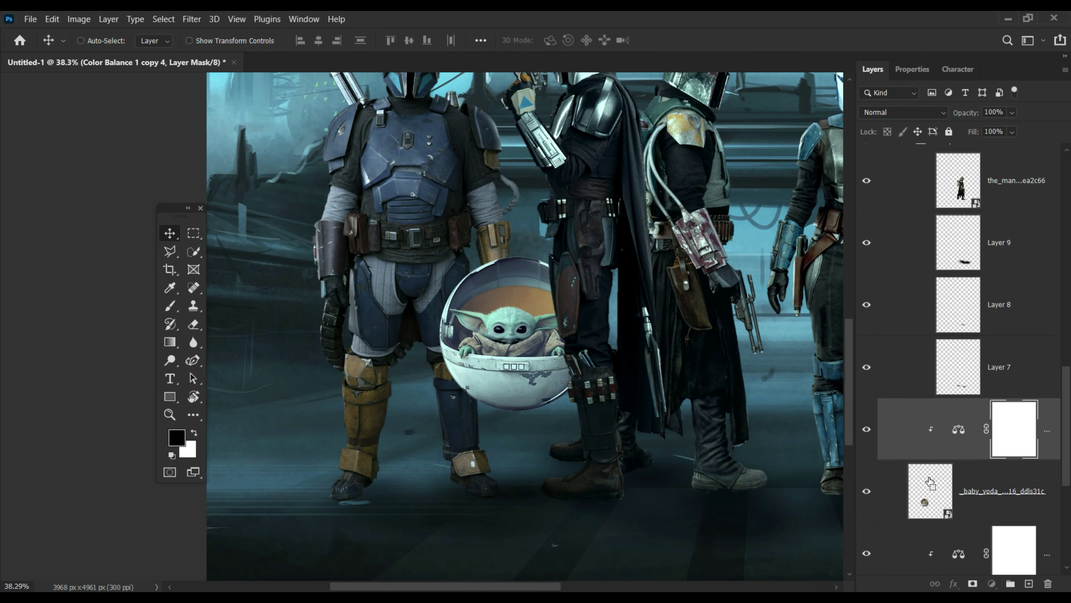
pyautogui.click(985, 505)
pyautogui.hotkey('ctrl', 'alt', 'r')
# - Feather the Grogu pod's mask to 2.1 px and refine the Mandalorian's mask edge
pyautogui.moveTo(558, 359); pyautogui.dragTo(578, 399)
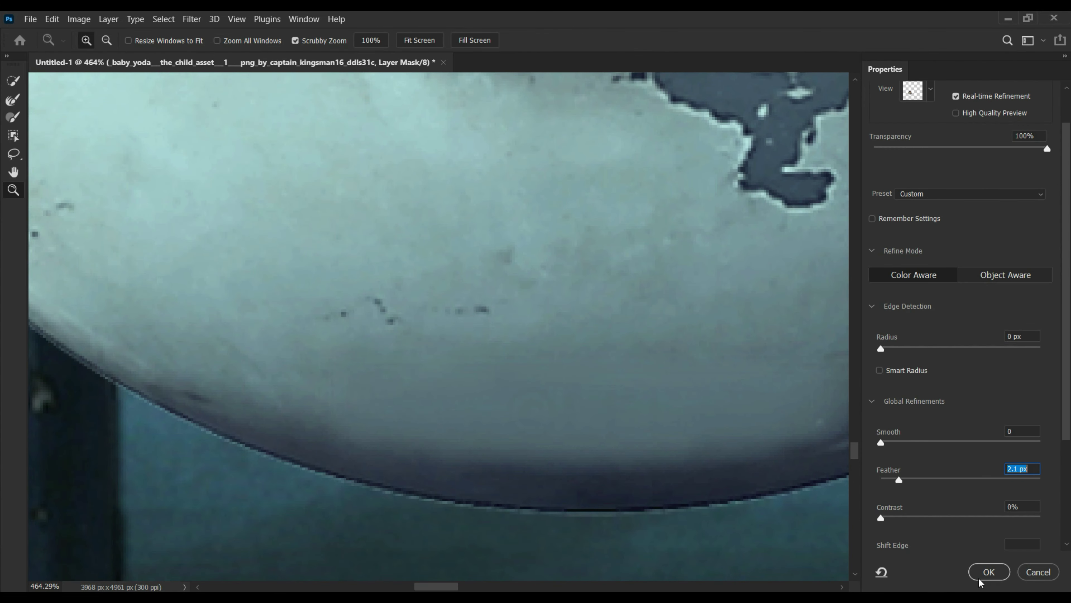
pyautogui.click(988, 571)
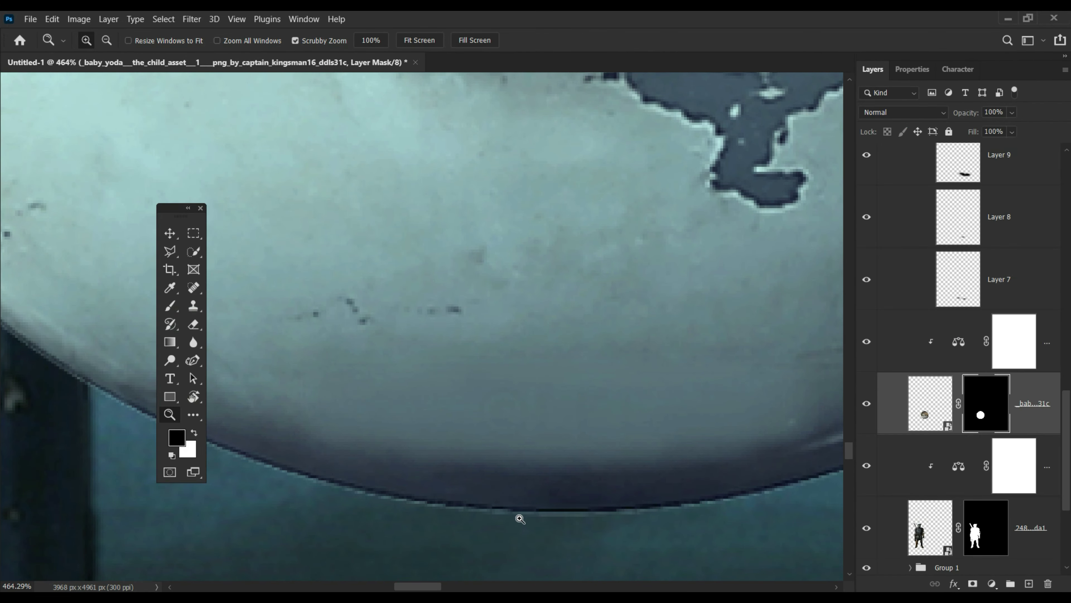
pyautogui.hotkey('ctrl', '0')
pyautogui.scroll(5, 957, 296)
pyautogui.click(957, 174)
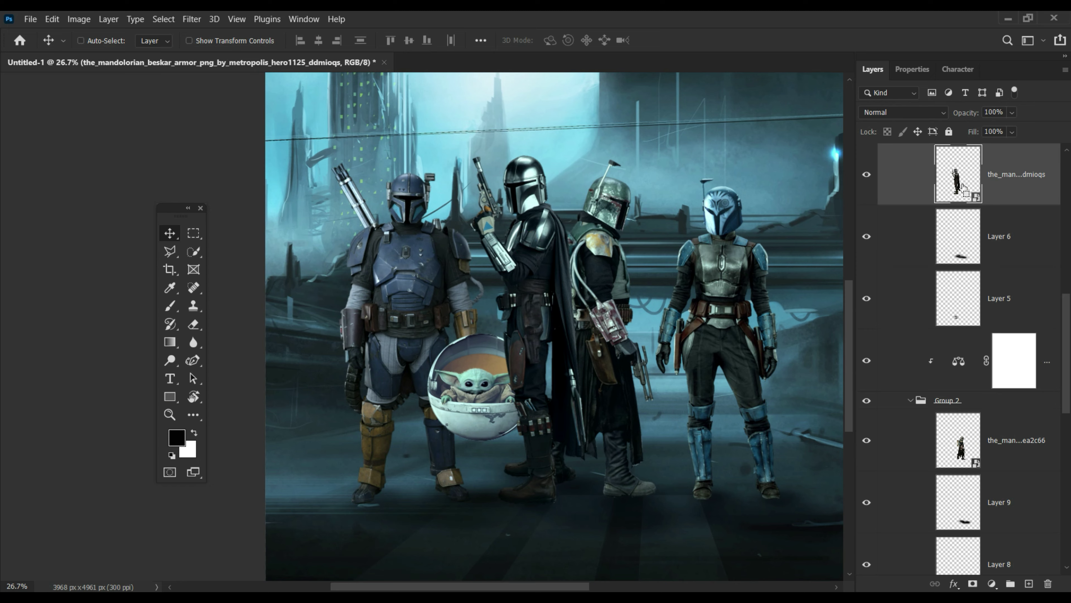
pyautogui.hotkey('alt', 'ctrl', 'r')
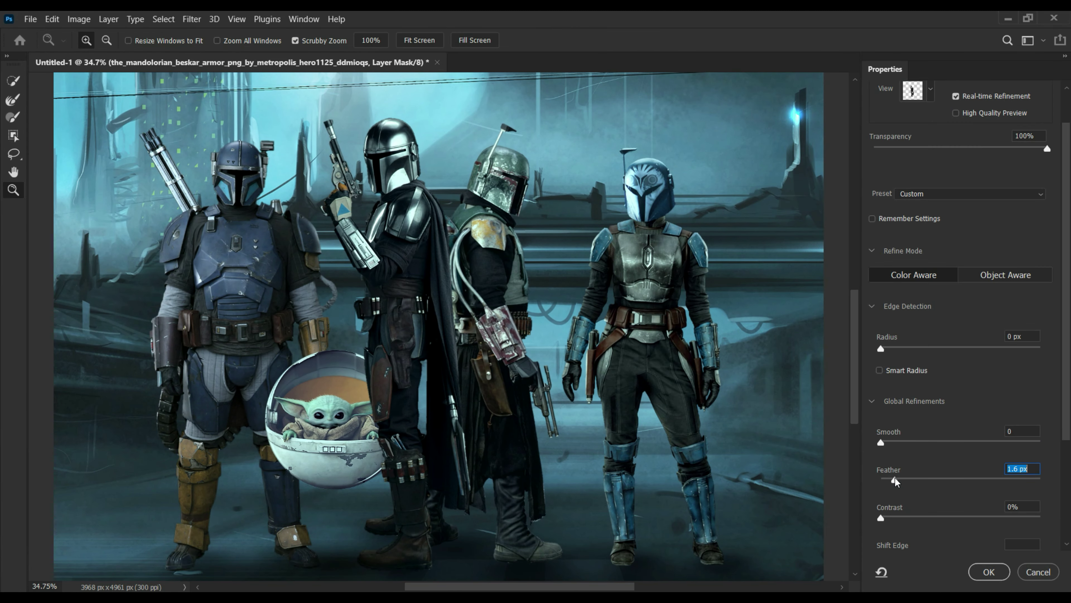
pyautogui.click(988, 571)
# - Feather Boba Fett's mask and Bo-Katan's mask, Bo-Katan's at about 1.3 px
pyautogui.click(1012, 441)
pyautogui.keyDown('ctrl'); pyautogui.click(949, 441); pyautogui.keyUp('ctrl')
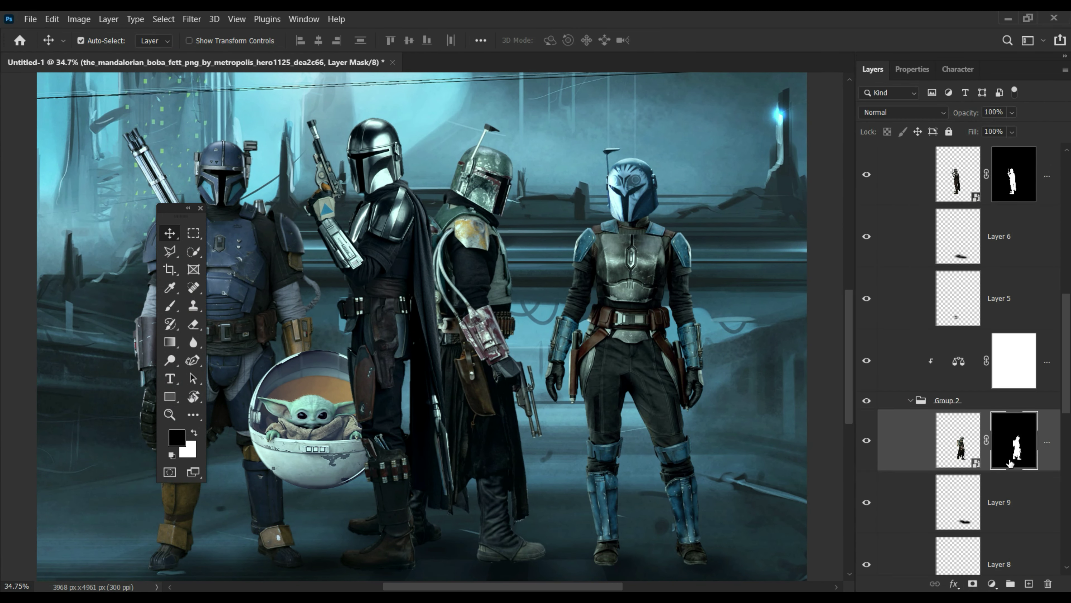
pyautogui.hotkey('alt', 'ctrl', 'r')
pyautogui.click(989, 572)
pyautogui.click(983, 172)
pyautogui.keyDown('ctrl'); pyautogui.click(898, 172); pyautogui.keyUp('ctrl')
pyautogui.hotkey('alt', 'ctrl', 'r')
pyautogui.moveTo(892, 480); pyautogui.dragTo(894, 478)
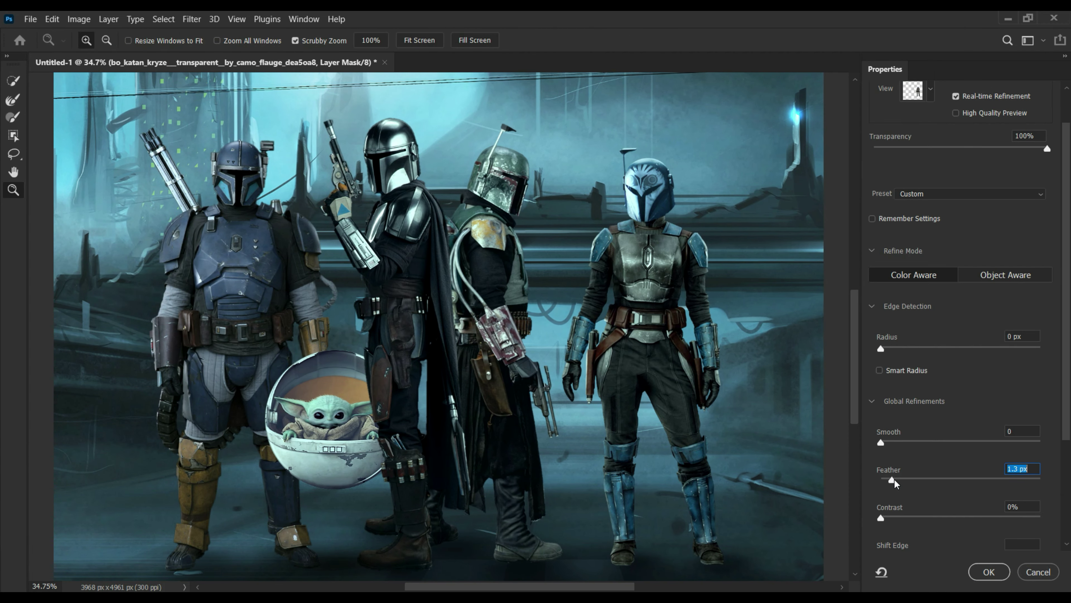
pyautogui.click(988, 572)
# - Add a gray-filled Soft Light Layer 14 clipped to the first figure
pyautogui.moveTo(512, 387); pyautogui.dragTo(591, 386)
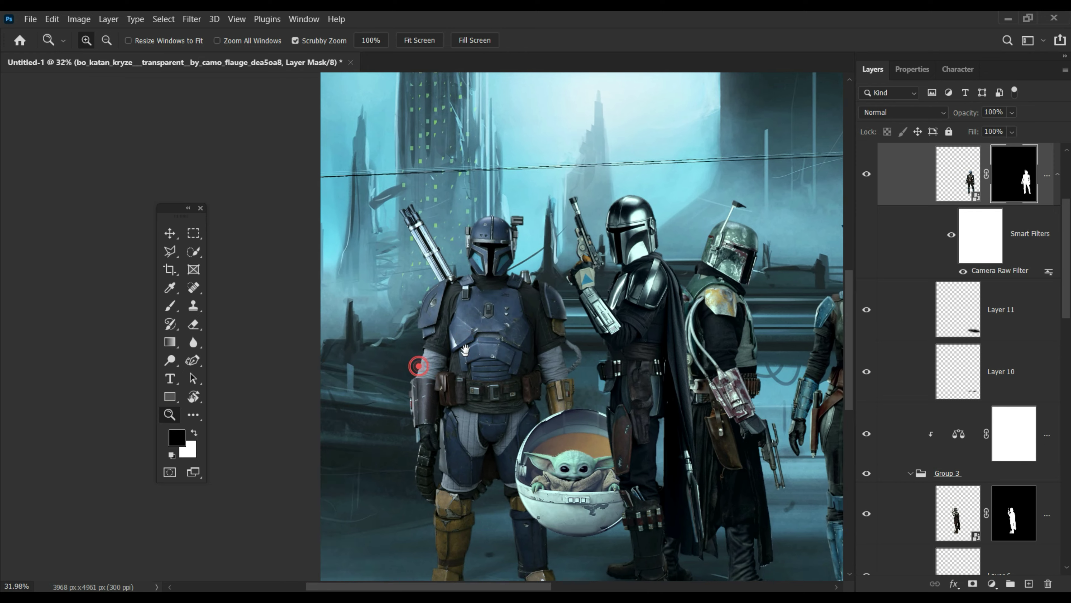
pyautogui.press('v')
pyautogui.click(965, 513)
pyautogui.hotkey('ctrl', 'shift', 'alt', 'n')
pyautogui.click(176, 438)
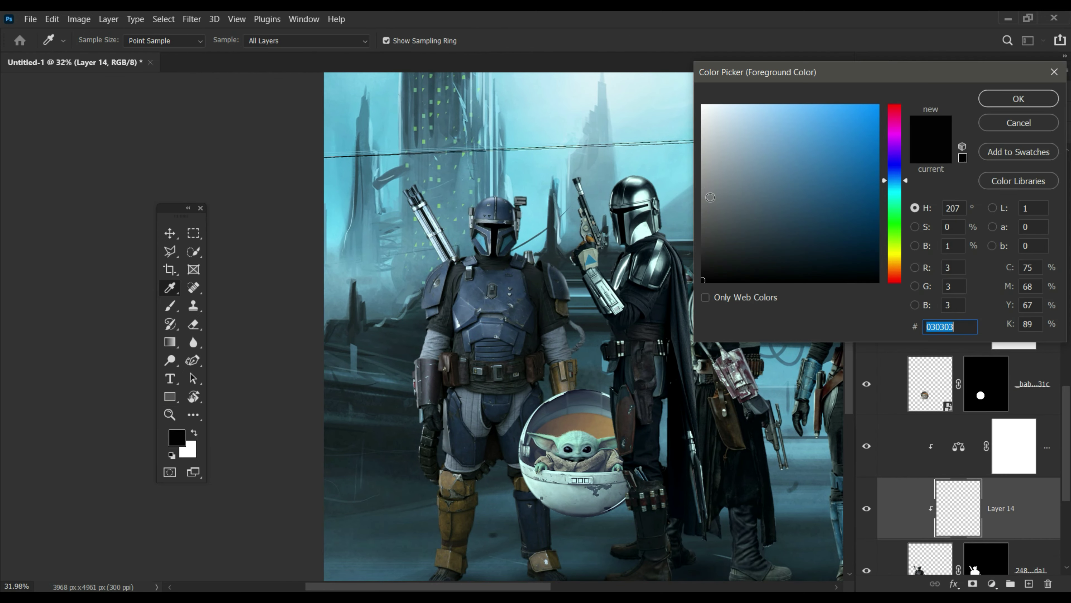
pyautogui.click(1018, 98)
pyautogui.hotkey('alt', 'BackSpace')
pyautogui.click(902, 112)
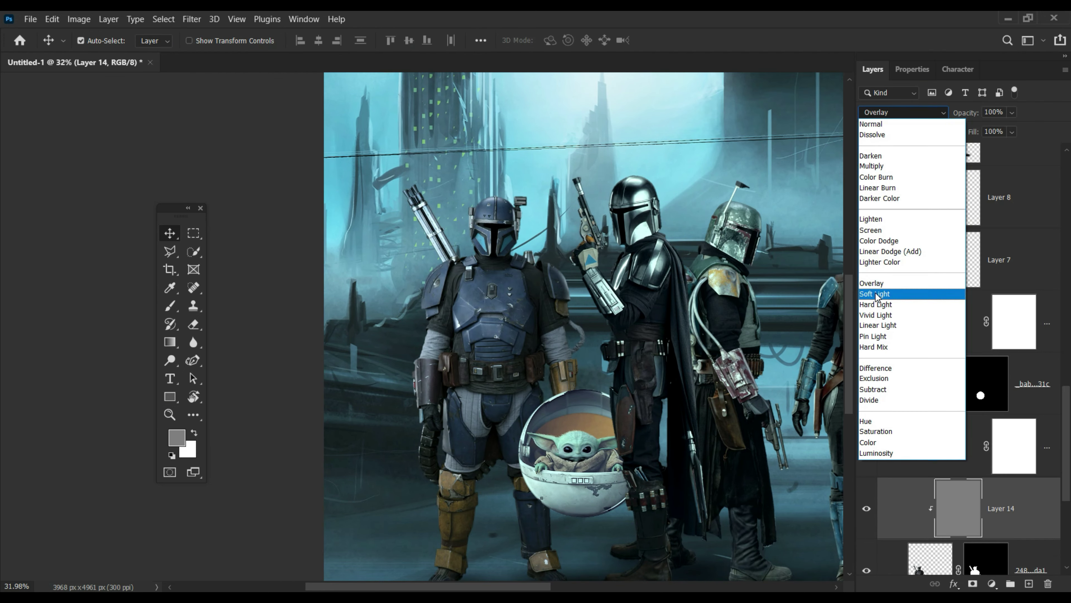
pyautogui.click(876, 296)
# - Add a clipped gray Soft Light layer over the Group 3 figure
pyautogui.scroll(-5, 965, 338)
pyautogui.click(966, 254)
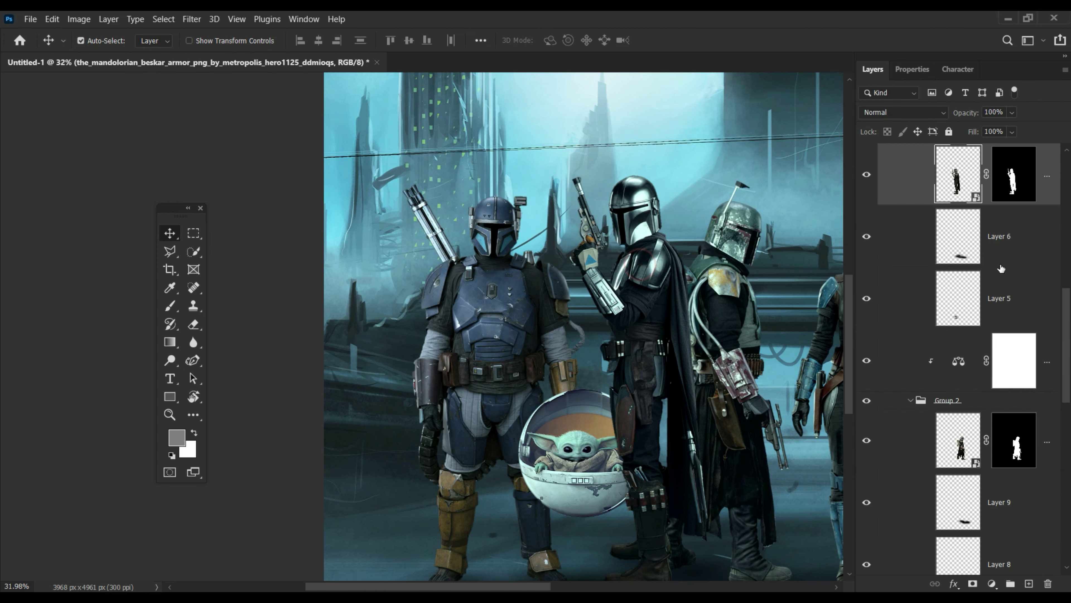
pyautogui.hotkey('ctrl', 'shift', 'alt', 'n')
pyautogui.keyDown('alt'); pyautogui.click(967, 279); pyautogui.keyUp('alt')
pyautogui.hotkey('alt', 'BackSpace')
pyautogui.click(903, 112)
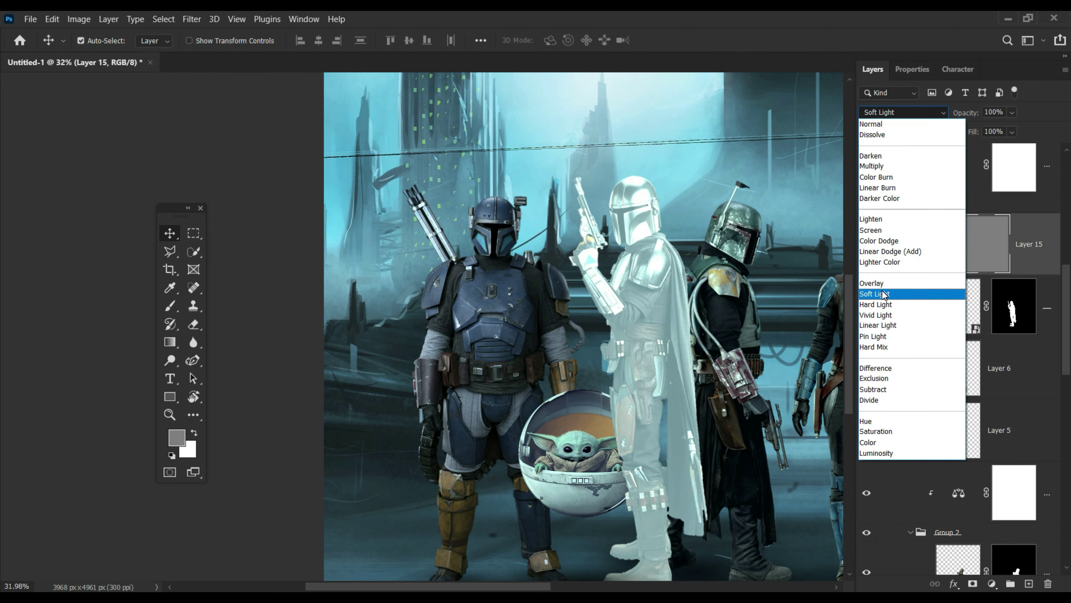
pyautogui.click(877, 292)
# - Add a clipped gray Soft Light layer over the Group 4 figure
pyautogui.scroll(5, 1012, 296)
pyautogui.click(906, 186)
pyautogui.hotkey('ctrl', 'shift', 'alt', 'n')
pyautogui.hotkey('alt', 'BackSpace')
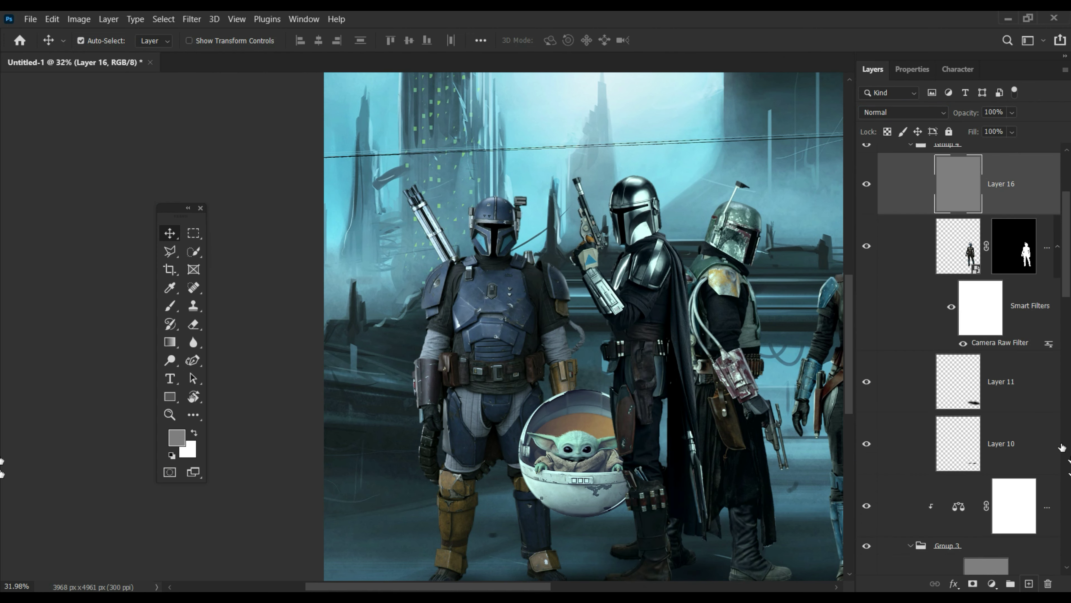
pyautogui.keyDown('alt'); pyautogui.click(946, 217); pyautogui.keyUp('alt')
pyautogui.click(902, 111)
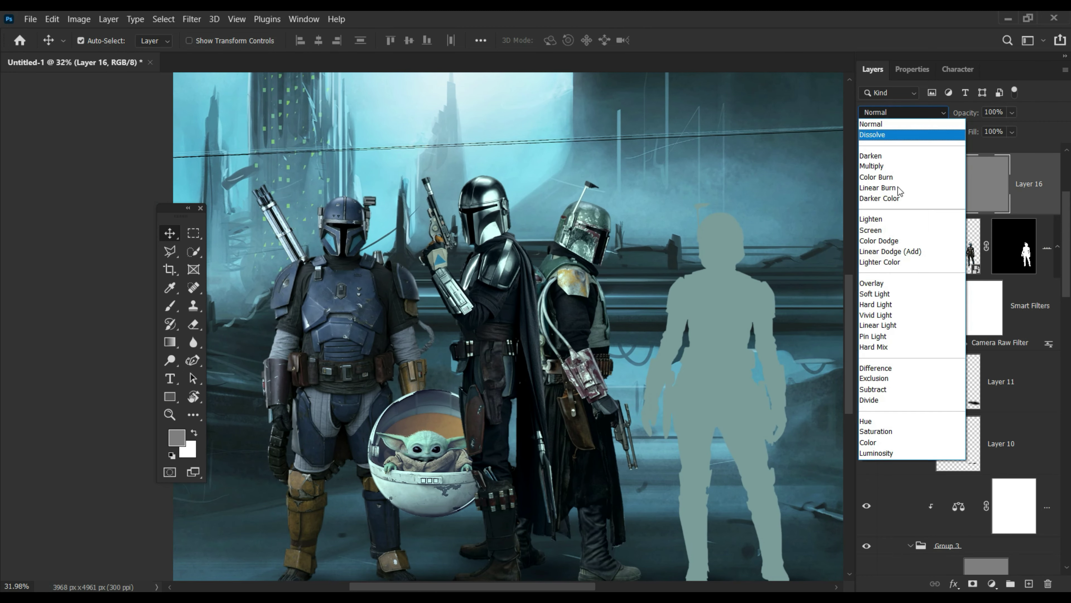
pyautogui.click(875, 298)
# - Add a clipped gray Soft Light layer over the Group 2 figure
pyautogui.scroll(-5, 970, 380)
pyautogui.click(907, 544)
pyautogui.hotkey('ctrl', 'shift', 'alt', 'n')
pyautogui.hotkey('alt', 'BackSpace')
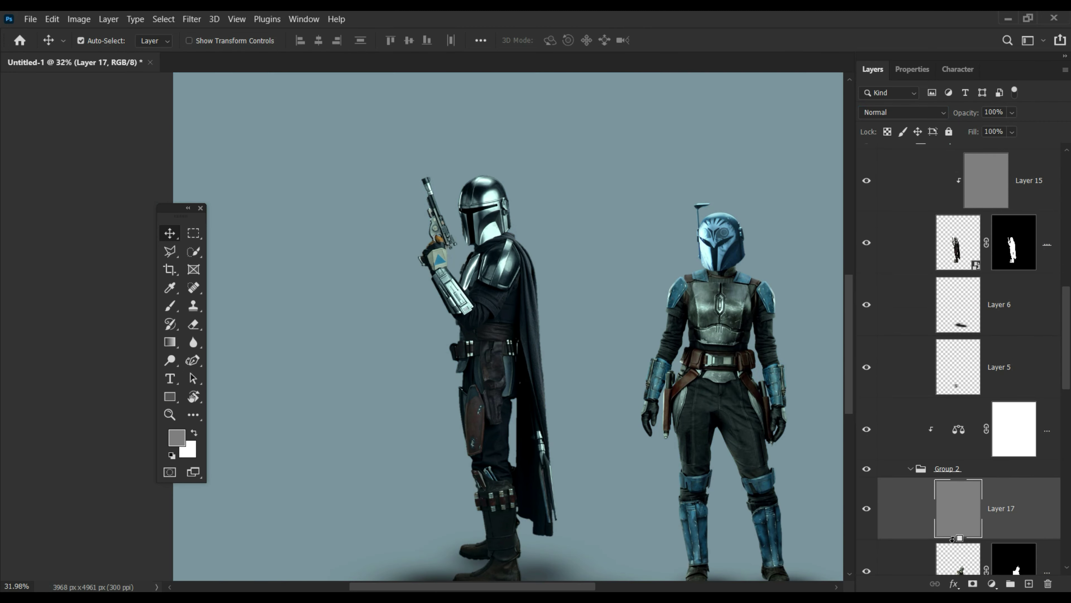
pyautogui.keyDown('alt'); pyautogui.click(956, 539); pyautogui.keyUp('alt')
pyautogui.click(931, 114)
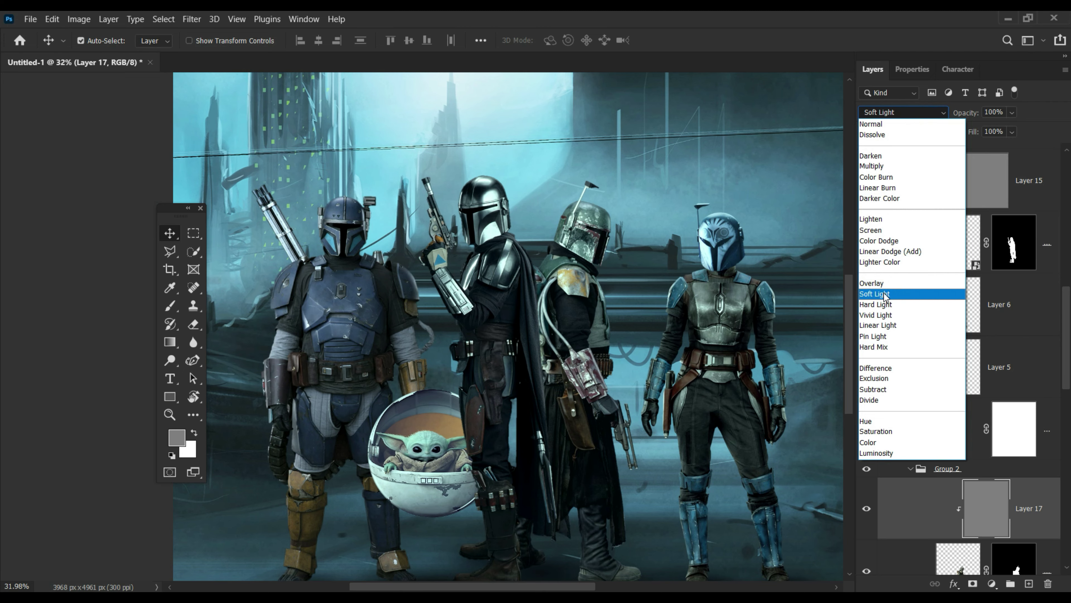
pyautogui.click(884, 296)
# - Add a clipped gray Soft Light layer to the Grogu pod, then reset default colours
pyautogui.scroll(-5, 921, 305)
pyautogui.click(1032, 491)
pyautogui.click(1029, 584)
pyautogui.hotkey('alt', 'BackSpace')
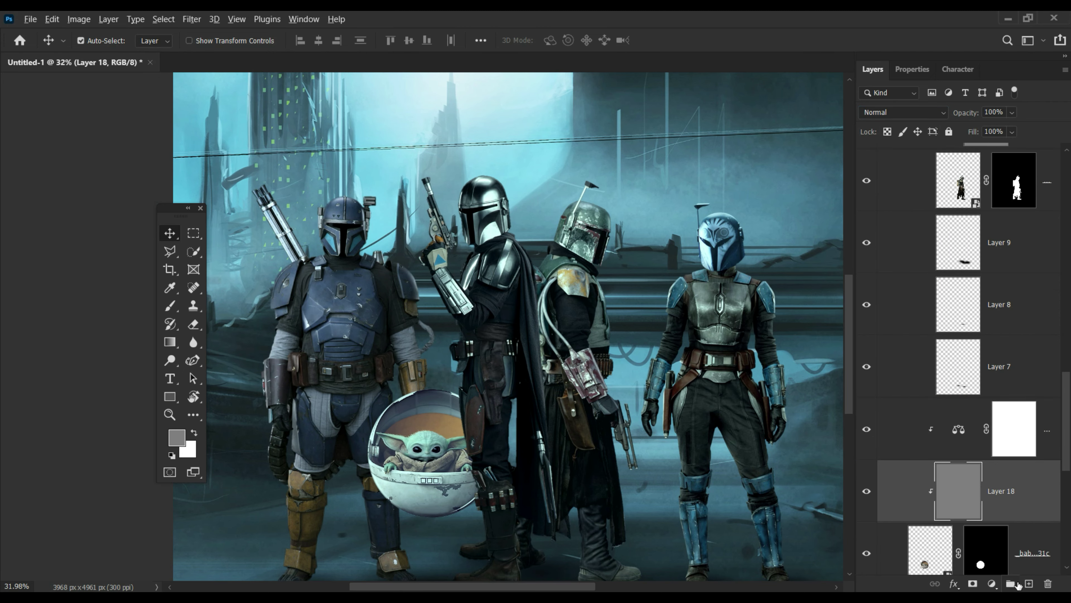
pyautogui.hotkey('ctrl', 'alt', 'g')
pyautogui.click(902, 112)
pyautogui.click(883, 296)
pyautogui.click(311, 307)
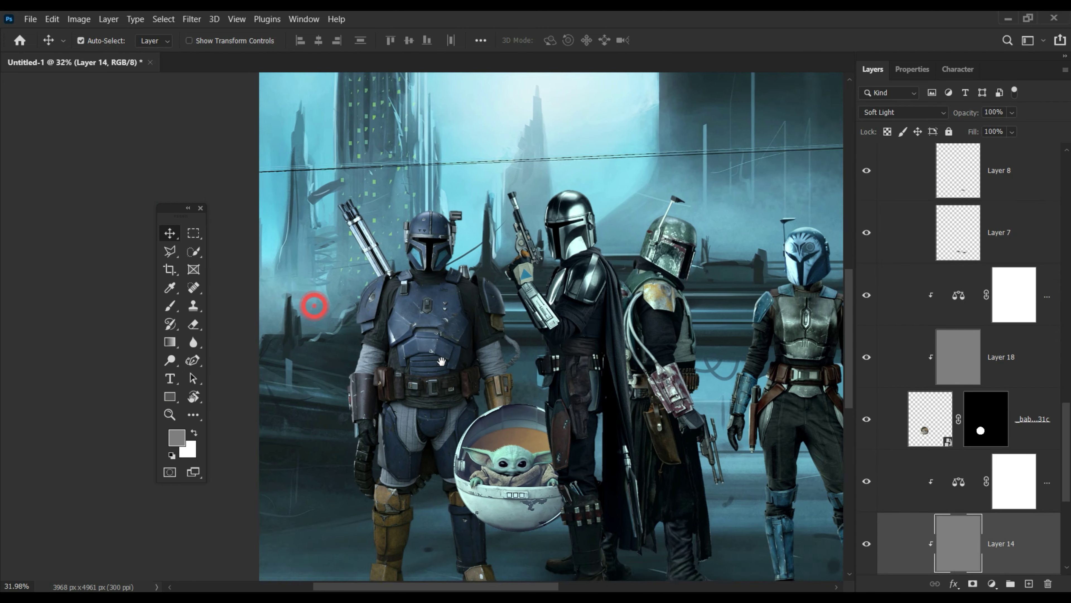
pyautogui.press('d')
pyautogui.scroll(3, 198, 190)
# - Save as Untitled-1.psd and dodge the helmet and chest with a soft 25% white brush
pyautogui.hotkey('ctrl', 's')
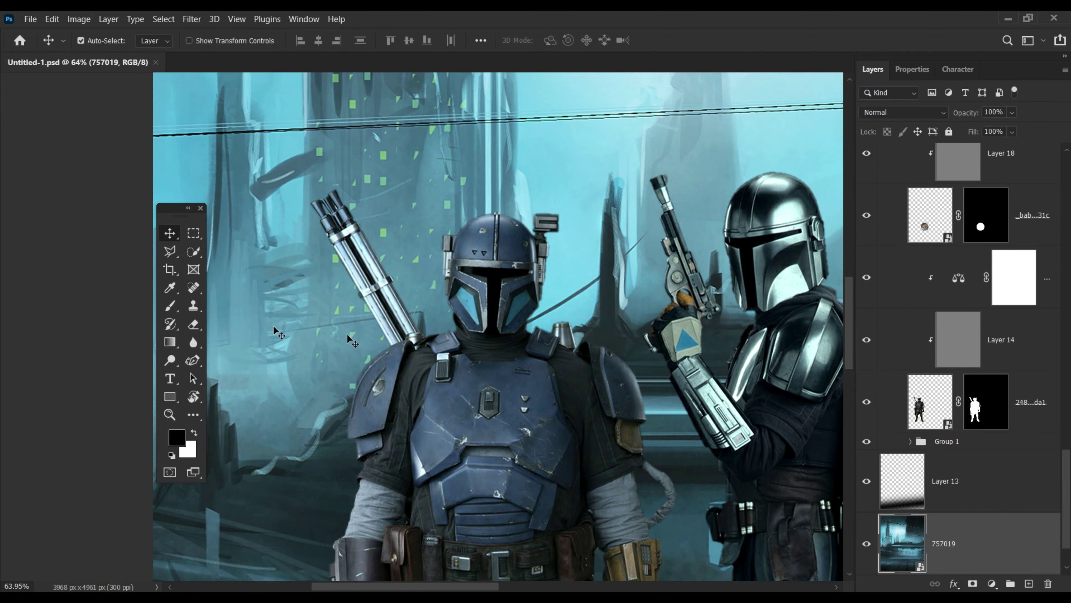
pyautogui.press('b')
pyautogui.press('x')
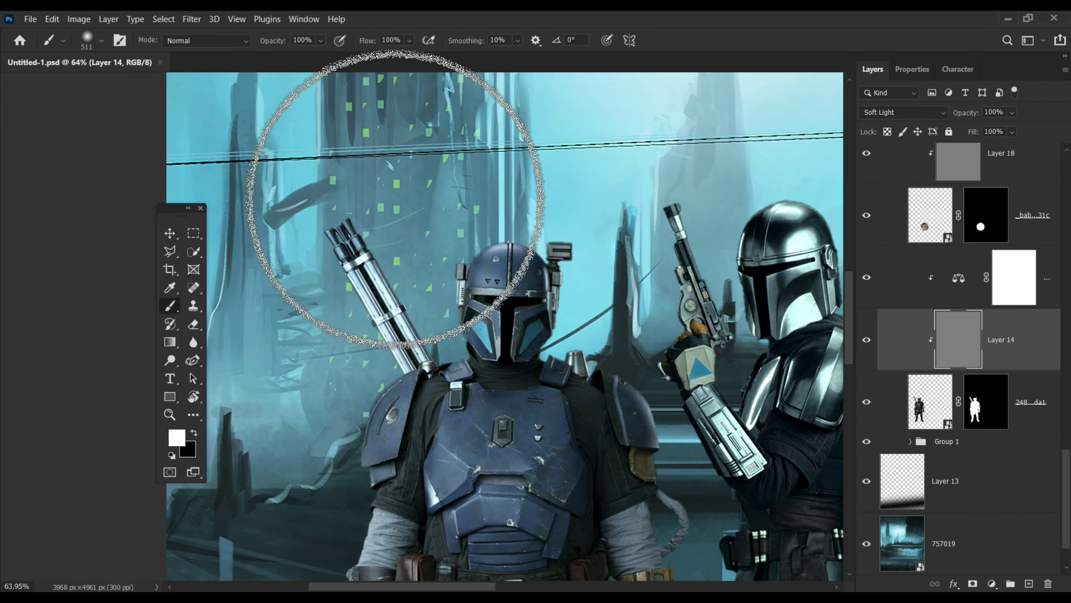
pyautogui.moveTo(561, 311); pyautogui.dragTo(666, 193)
pyautogui.moveTo(273, 40); pyautogui.dragTo(253, 40)
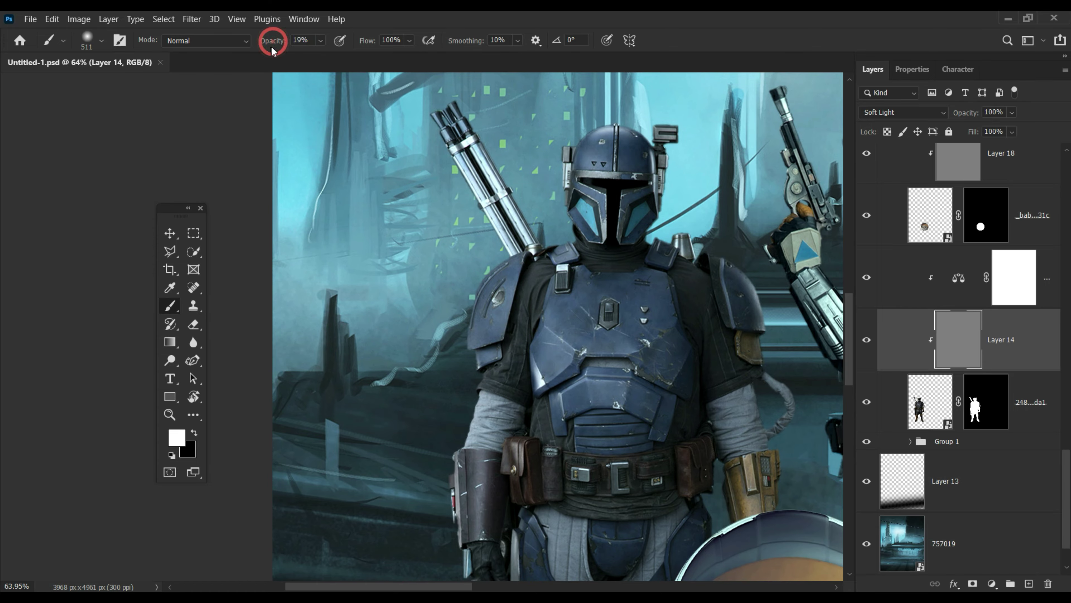
pyautogui.moveTo(425, 119)
pyautogui.mouseDown()
pyautogui.moveTo(478, 251)
pyautogui.moveTo(485, 309)
pyautogui.mouseUp()
pyautogui.moveTo(450, 469); pyautogui.dragTo(311, 520)
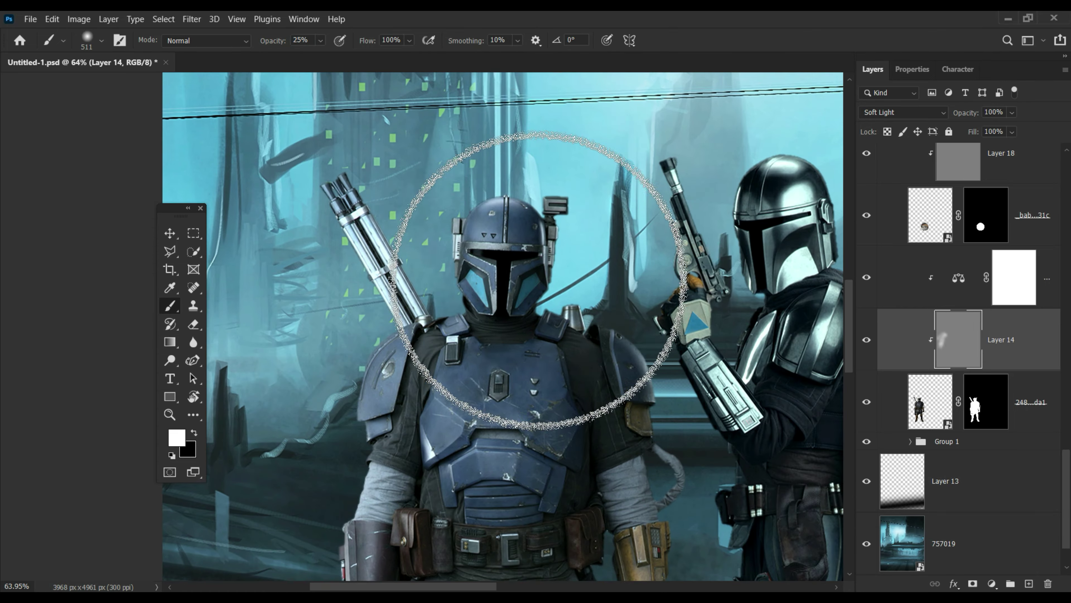
pyautogui.click(89, 38)
pyautogui.click(646, 371)
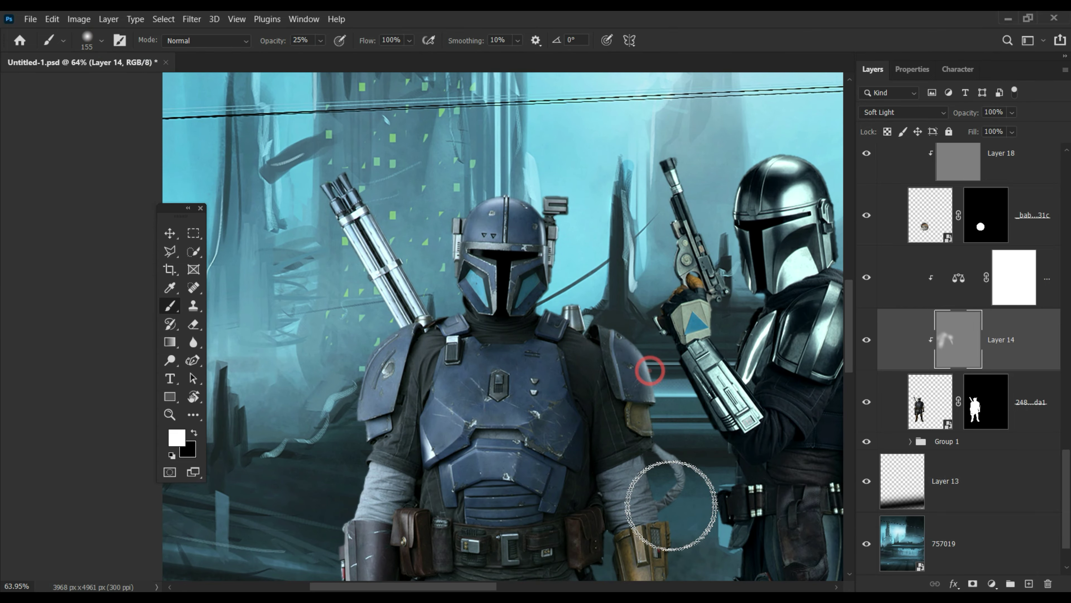
pyautogui.moveTo(646, 371); pyautogui.dragTo(493, 291)
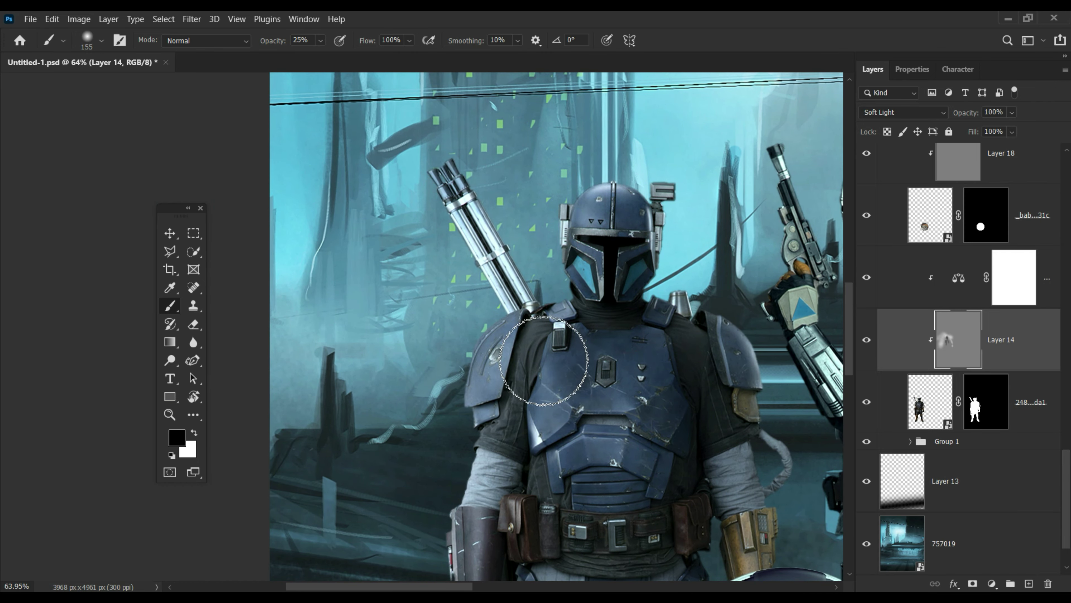
# - Brighten the leg edge and knee armour on Layer 14
pyautogui.moveTo(557, 443); pyautogui.dragTo(541, 316)
pyautogui.press('x')
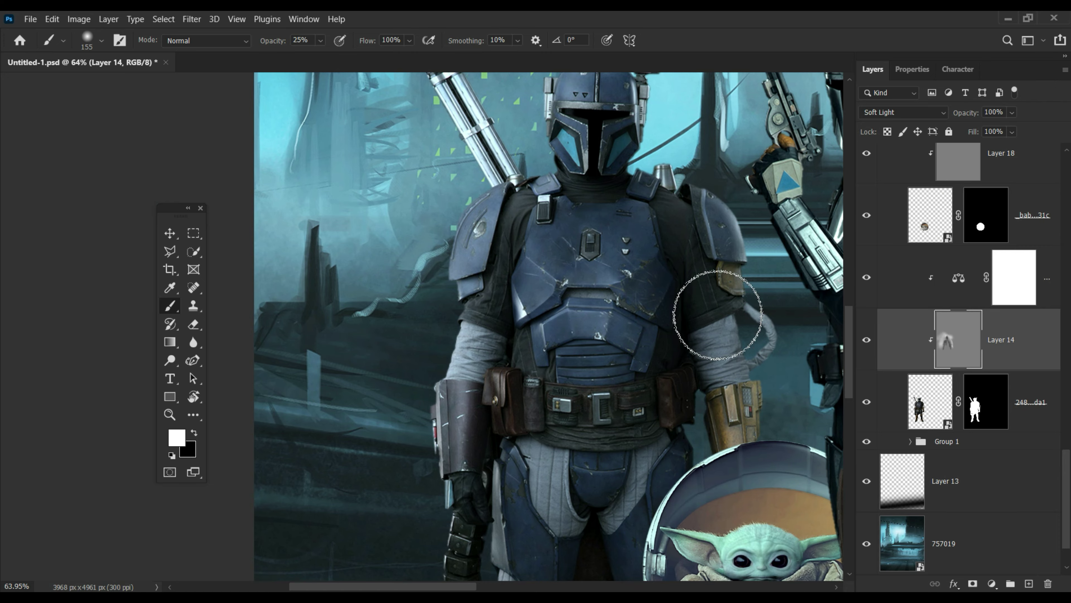
pyautogui.scroll(-5, 611, 395)
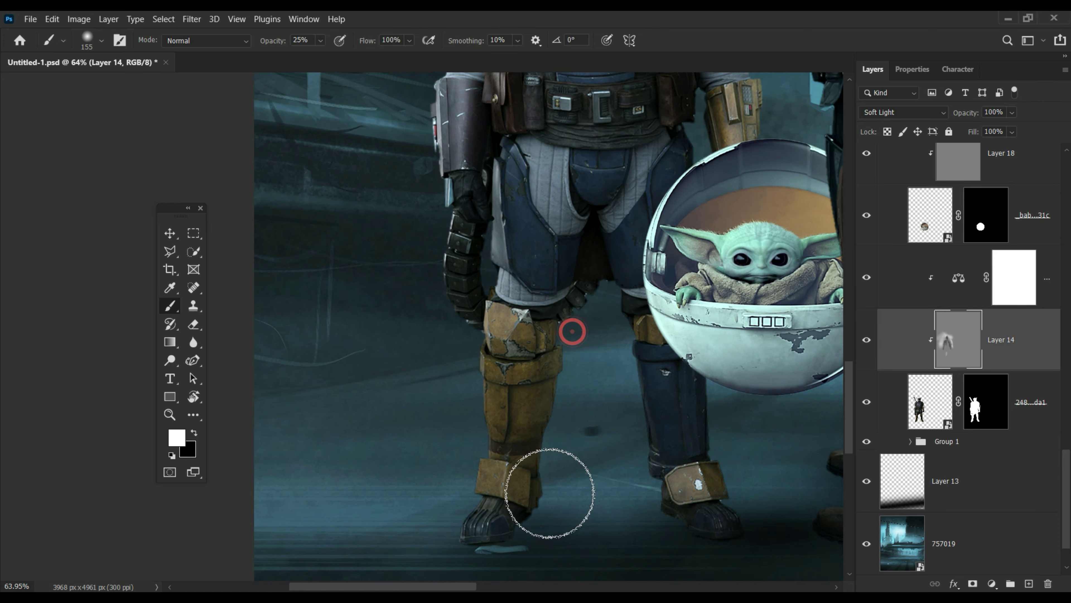
pyautogui.moveTo(550, 493); pyautogui.dragTo(648, 478)
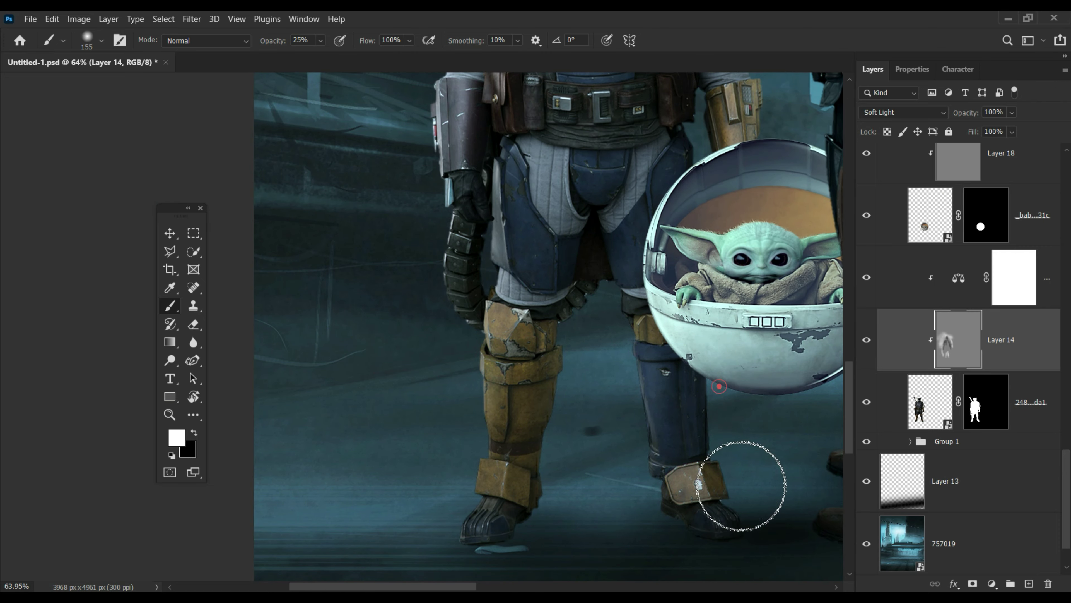
pyautogui.hscroll(2, 742, 485)
pyautogui.scroll(1, 587, 289)
pyautogui.scroll(-1, 634, 549)
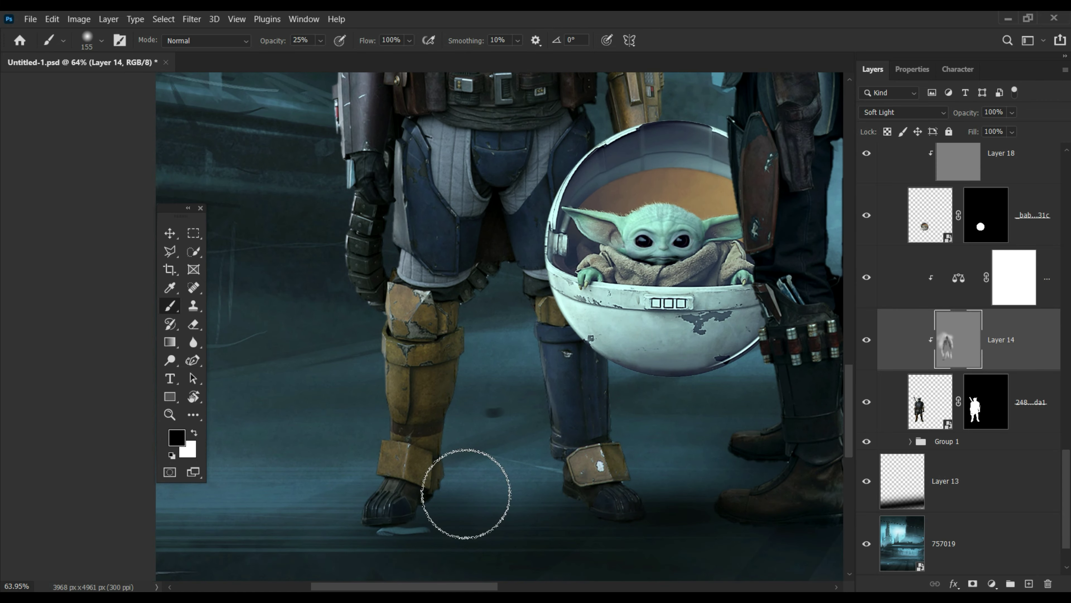
pyautogui.scroll(2, 608, 407)
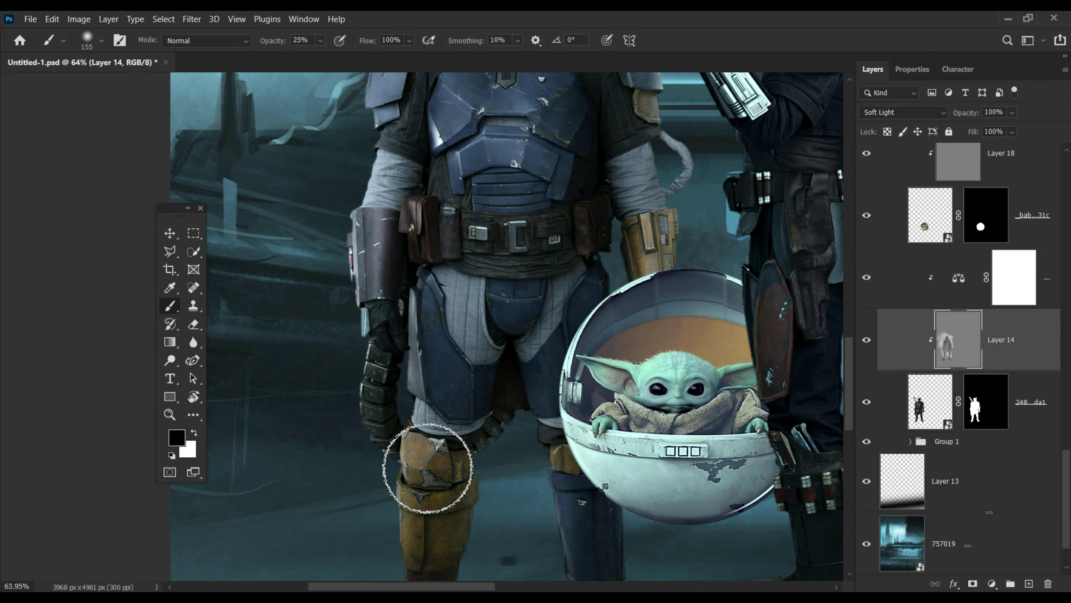
pyautogui.press('x')
pyautogui.moveTo(478, 461); pyautogui.dragTo(467, 462)
# - Zoom in around the pod and shrink the brush to 50 px
pyautogui.press('z')
pyautogui.hotkey('ctrl', '0')
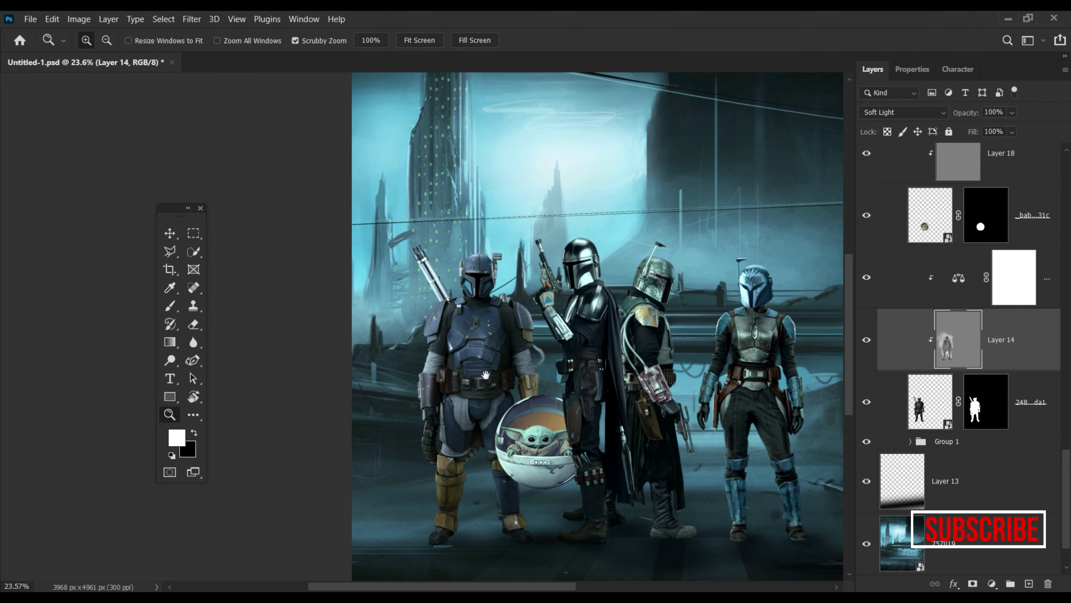
pyautogui.moveTo(538, 429); pyautogui.dragTo(957, 376)
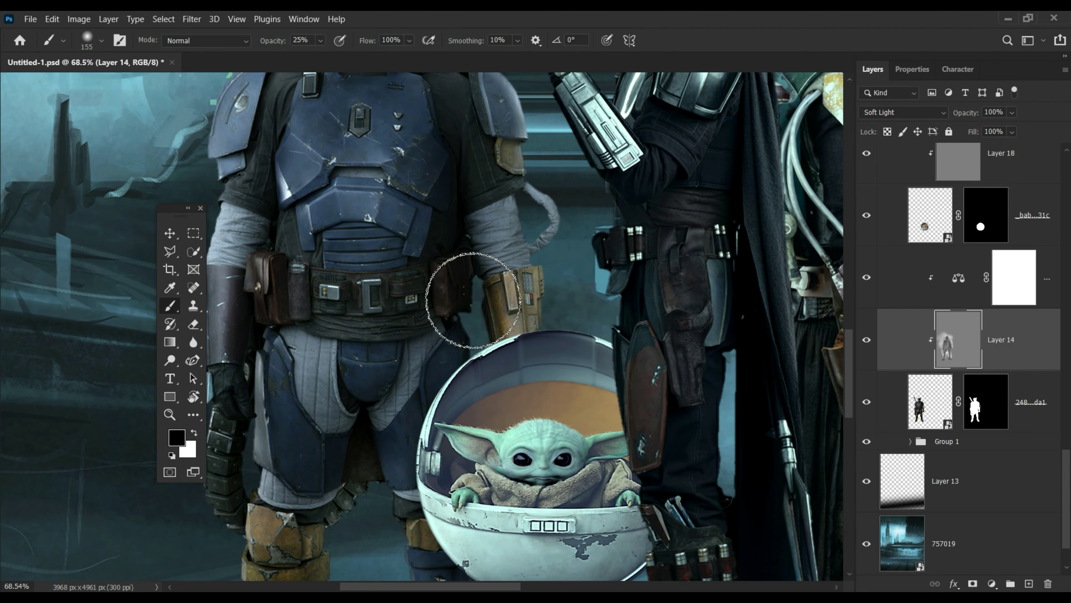
pyautogui.click(101, 40)
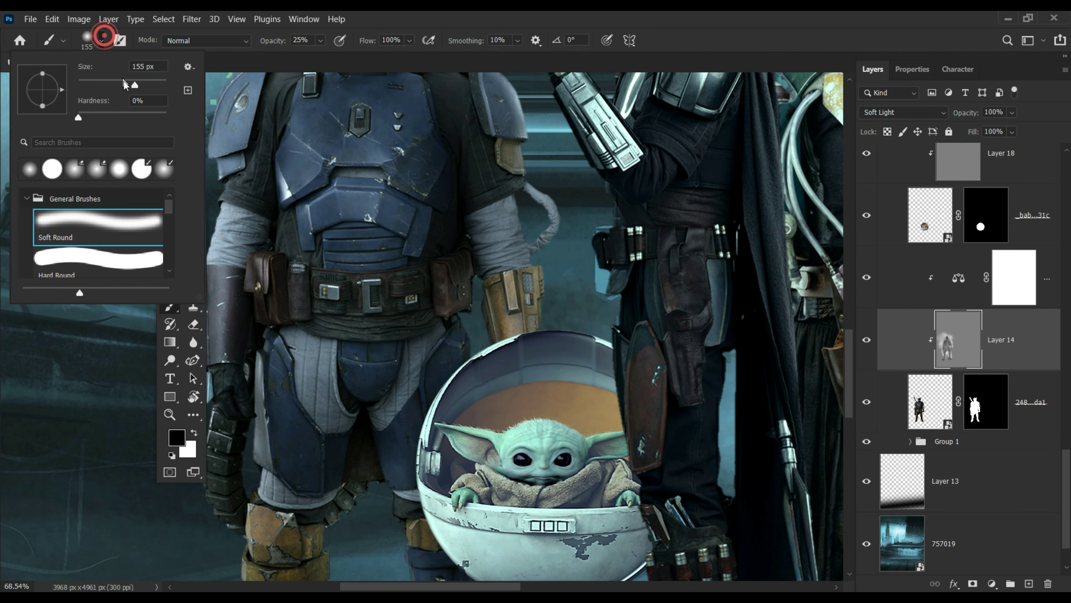
pyautogui.click(495, 207)
pyautogui.hotkey('ctrl', '0')
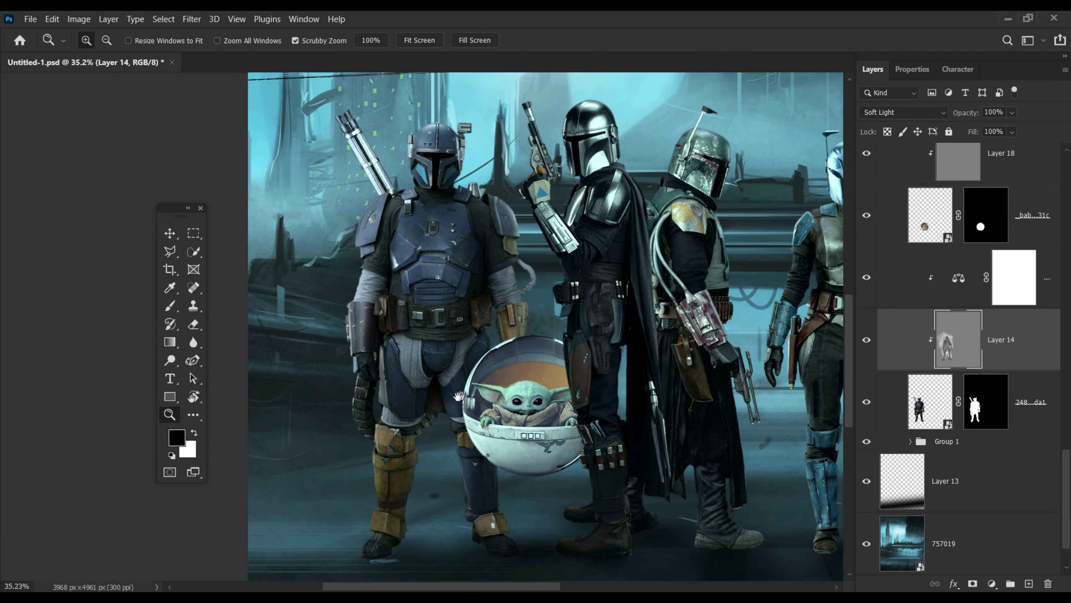
pyautogui.scroll(2, 446, 386)
# - Darken the pod's interior, Grogu's body and the lower shell with a ~143 px brush on Layer 18
pyautogui.hotkey('alt', ']')
pyautogui.scroll(3, 446, 386)
pyautogui.scroll(3, 446, 386)
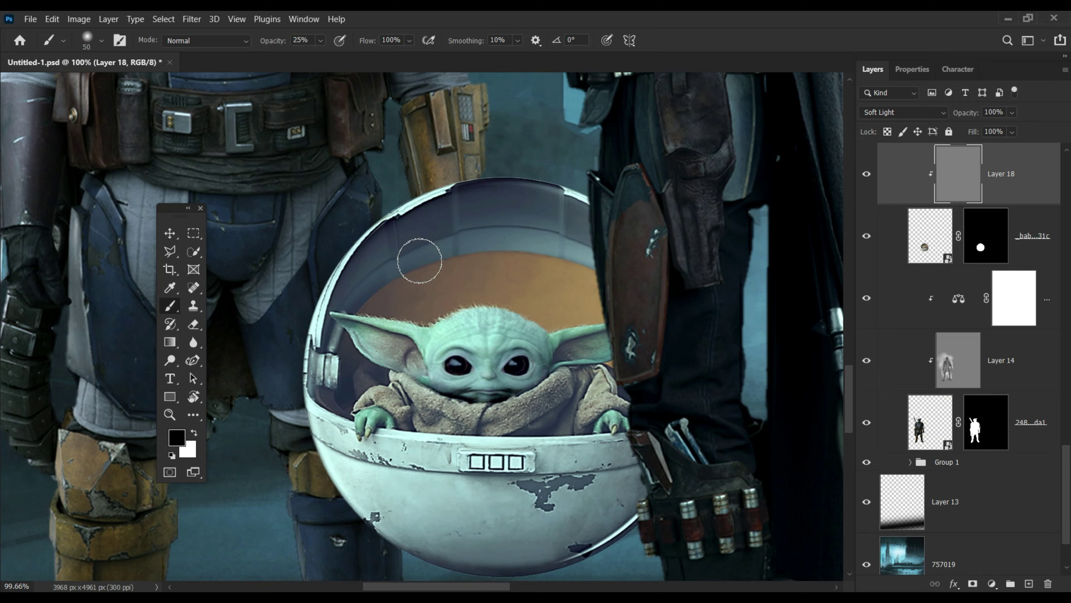
pyautogui.click(102, 40)
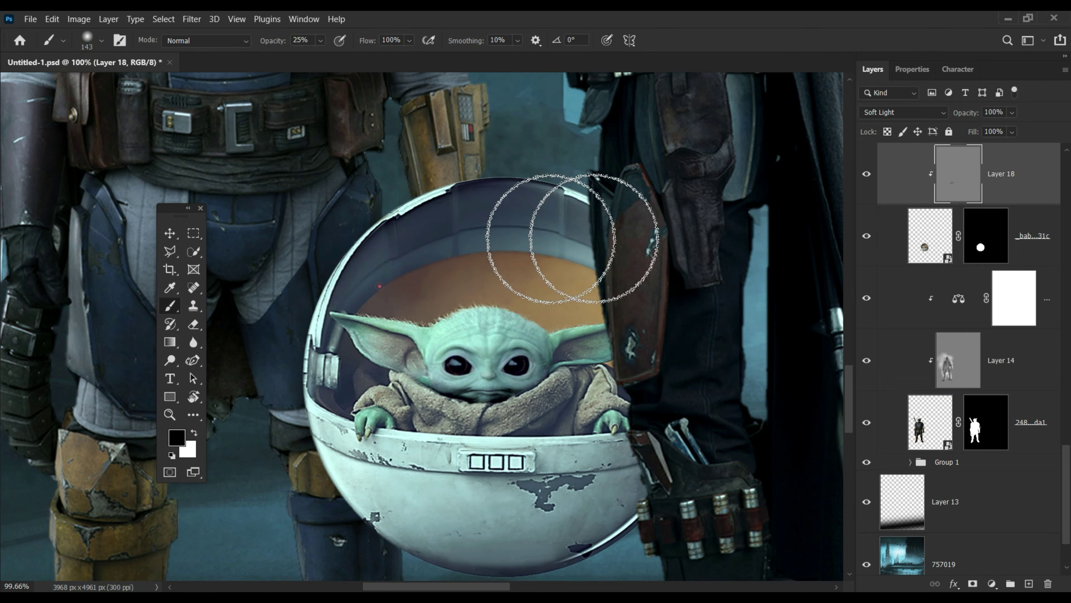
pyautogui.moveTo(498, 190); pyautogui.dragTo(527, 202)
pyautogui.moveTo(422, 274)
pyautogui.mouseDown()
pyautogui.moveTo(362, 443)
pyautogui.moveTo(586, 383)
pyautogui.mouseUp()
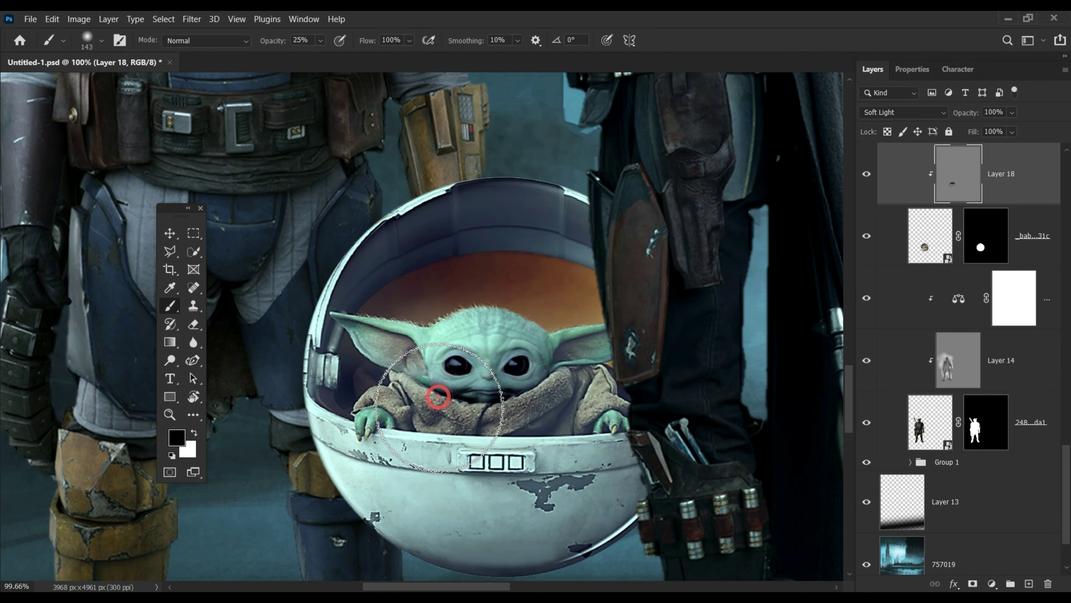
pyautogui.moveTo(437, 395); pyautogui.dragTo(489, 393)
pyautogui.moveTo(419, 444); pyautogui.dragTo(499, 471)
pyautogui.moveTo(405, 476); pyautogui.dragTo(422, 363)
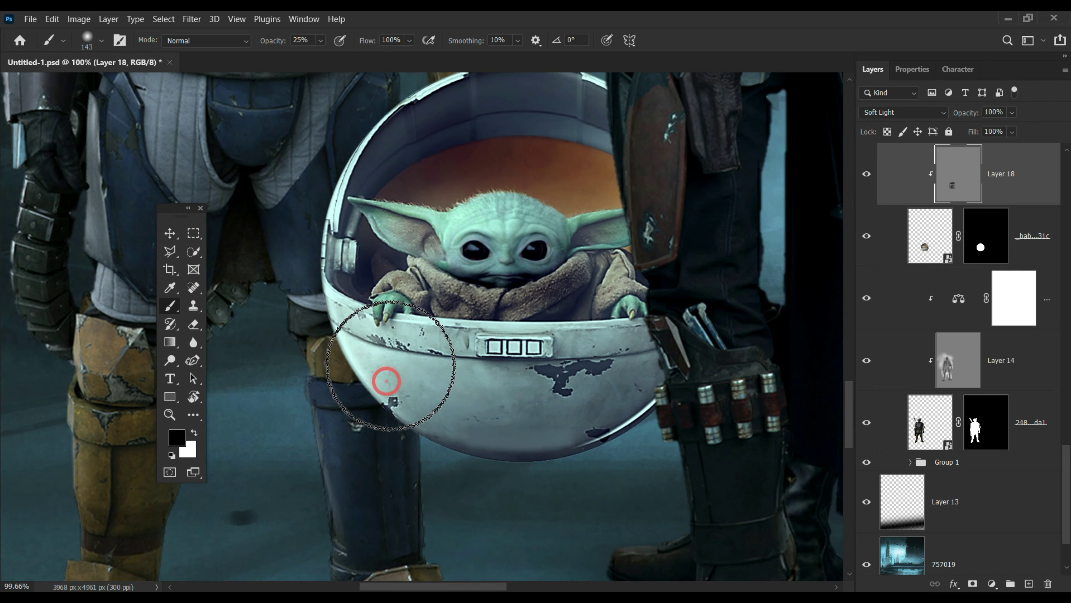
# - Shade around Grogu's head and face with a smaller brush, swapping between white and black
pyautogui.moveTo(313, 200); pyautogui.dragTo(338, 341)
pyautogui.press('x')
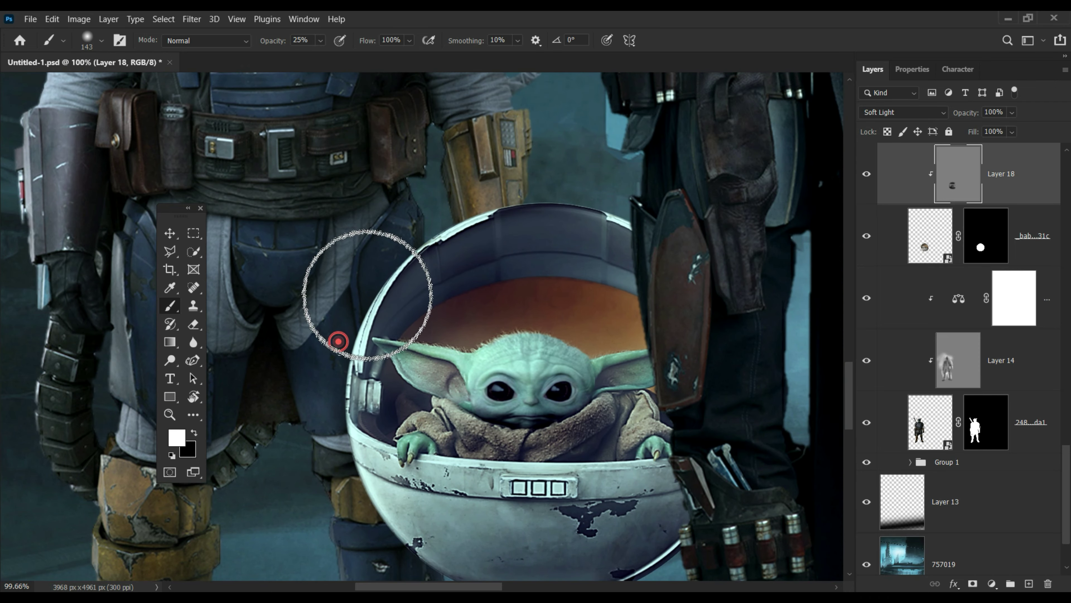
pyautogui.press('[')
pyautogui.press('[')
pyautogui.press('[')
pyautogui.press('b')
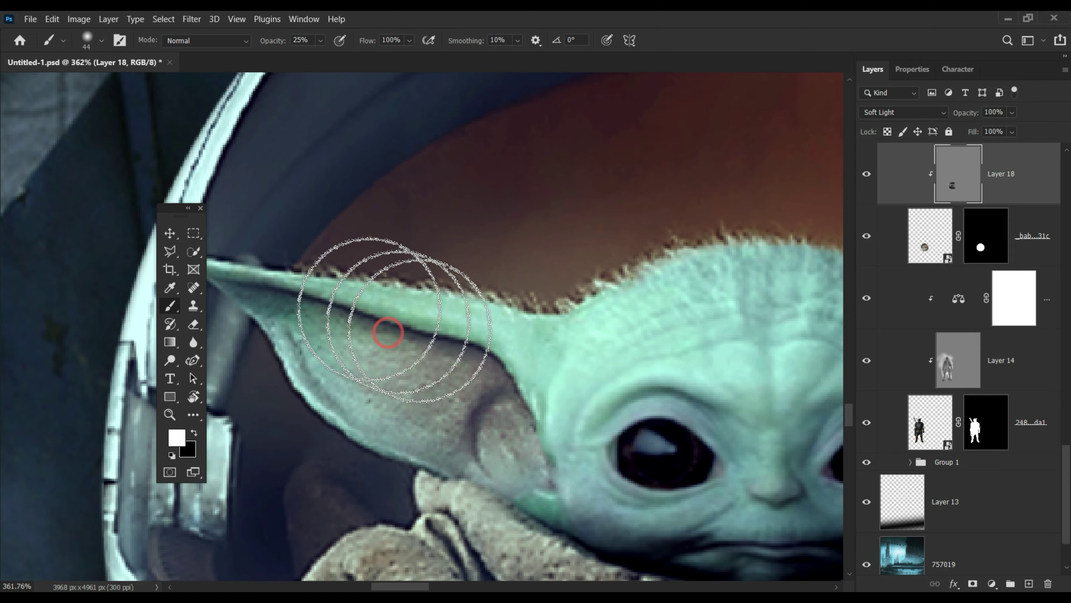
pyautogui.hscroll(5, 454, 311)
pyautogui.hscroll(3, 610, 287)
pyautogui.hscroll(3, 609, 390)
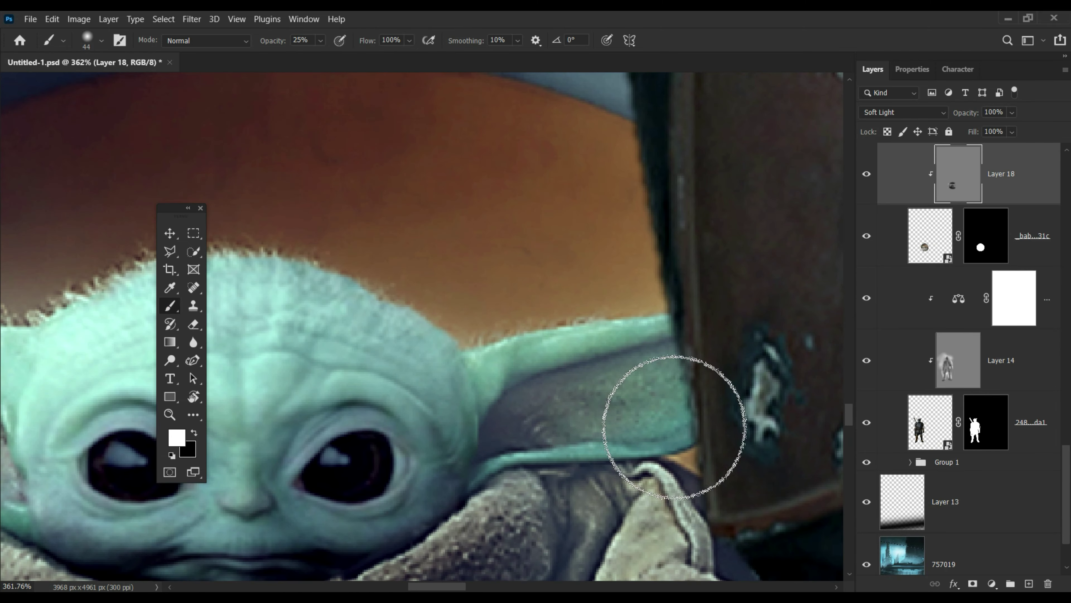
pyautogui.press('x')
pyautogui.hscroll(-5, 506, 359)
pyautogui.moveTo(695, 297); pyautogui.dragTo(501, 293)
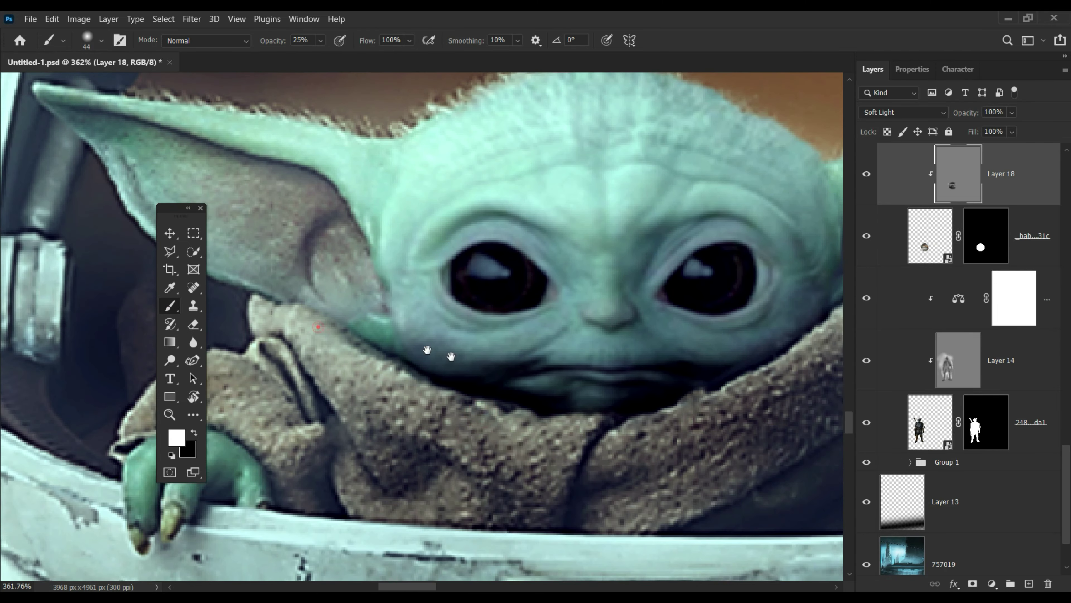
# - Hide and re-show Layer 18 to compare the pod before and after shading
pyautogui.press('x')
pyautogui.scroll(-5, 344, 475)
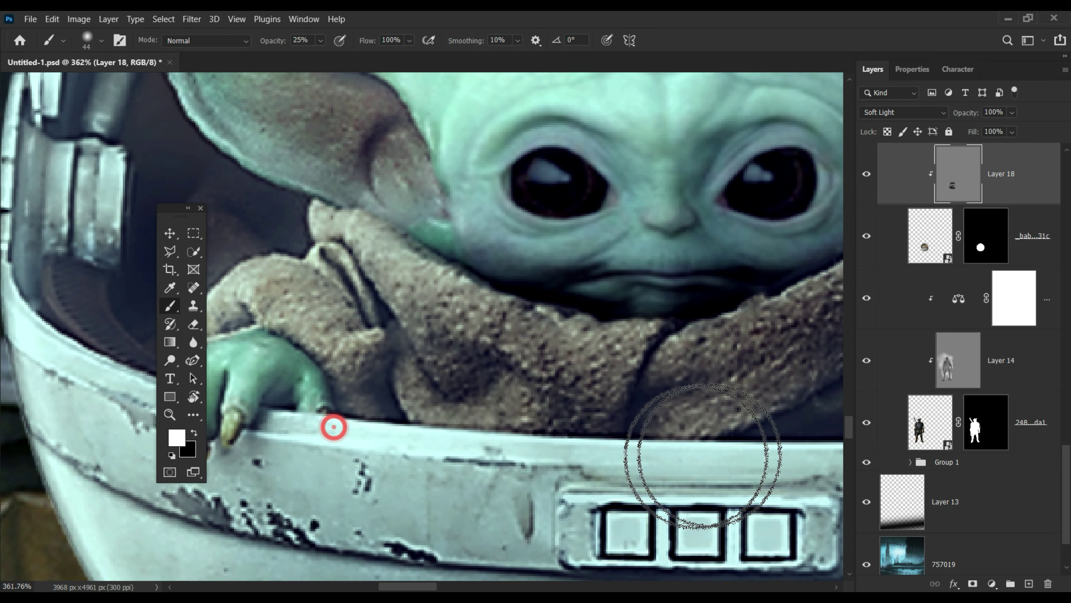
pyautogui.scroll(-3, 502, 442)
pyautogui.press('z')
pyautogui.moveTo(590, 455); pyautogui.dragTo(509, 456)
pyautogui.click(867, 174)
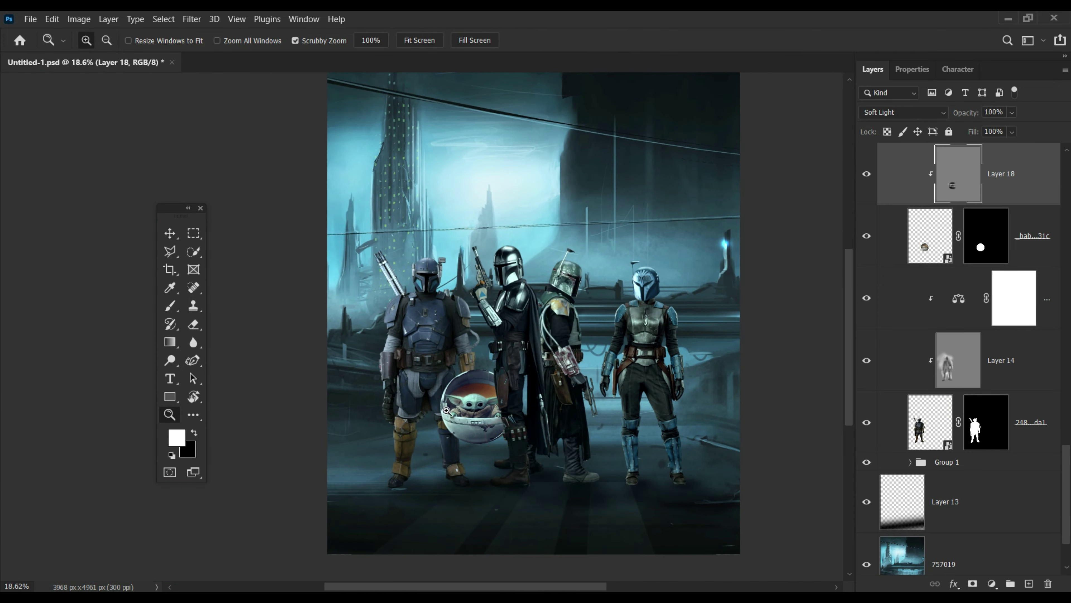
pyautogui.moveTo(464, 405); pyautogui.dragTo(548, 405)
pyautogui.press('b')
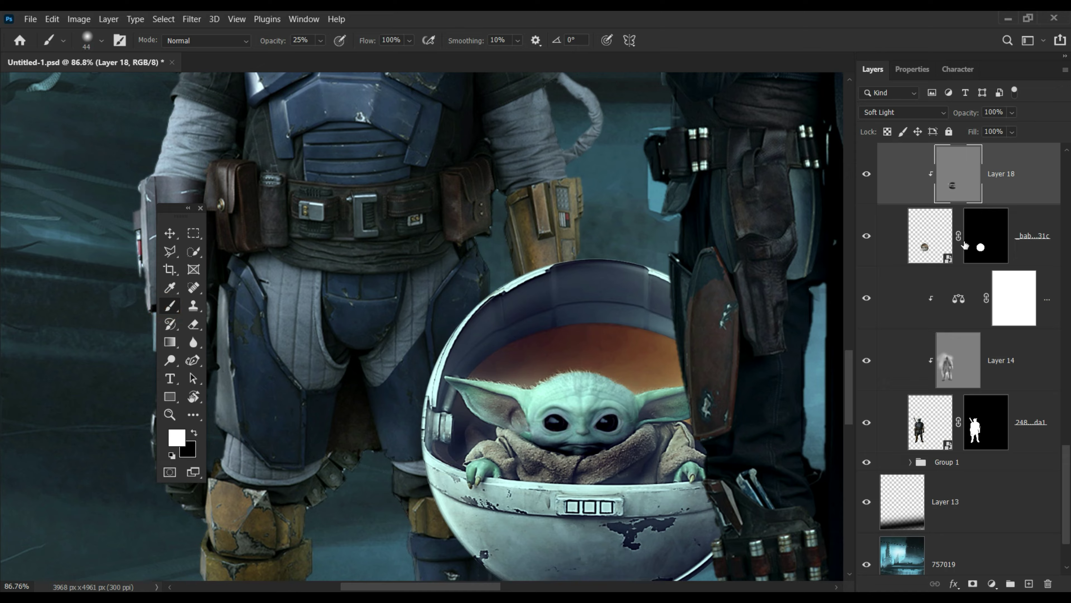
pyautogui.click(90, 40)
# - Darken the pod's left edge with a much larger black brush
pyautogui.click(132, 86)
pyautogui.press('Return')
pyautogui.press('x')
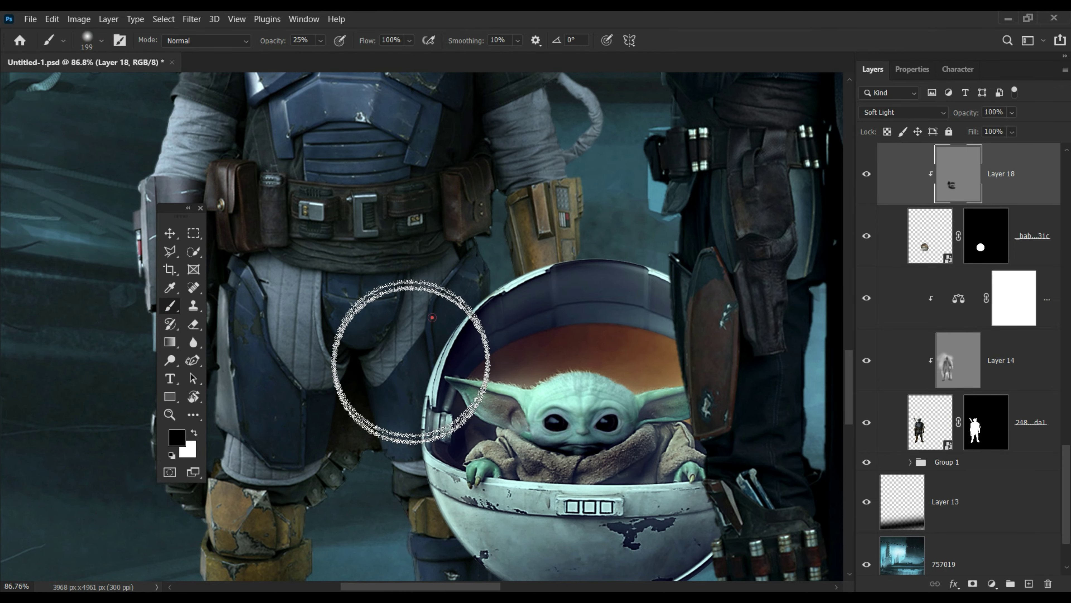
pyautogui.press('z')
pyautogui.moveTo(483, 423); pyautogui.dragTo(465, 437)
pyautogui.moveTo(550, 418); pyautogui.dragTo(425, 491)
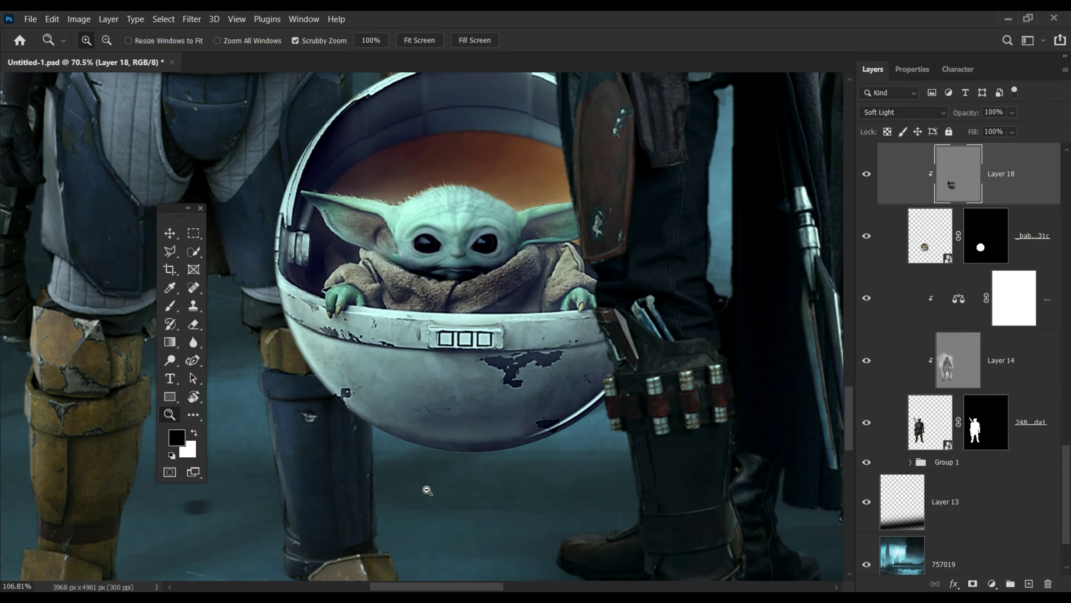
pyautogui.click(170, 304)
# - Zoom out to review the poster, then zoom in on the central Mandalorian's helmet
pyautogui.press('z')
pyautogui.moveTo(422, 428); pyautogui.dragTo(338, 427)
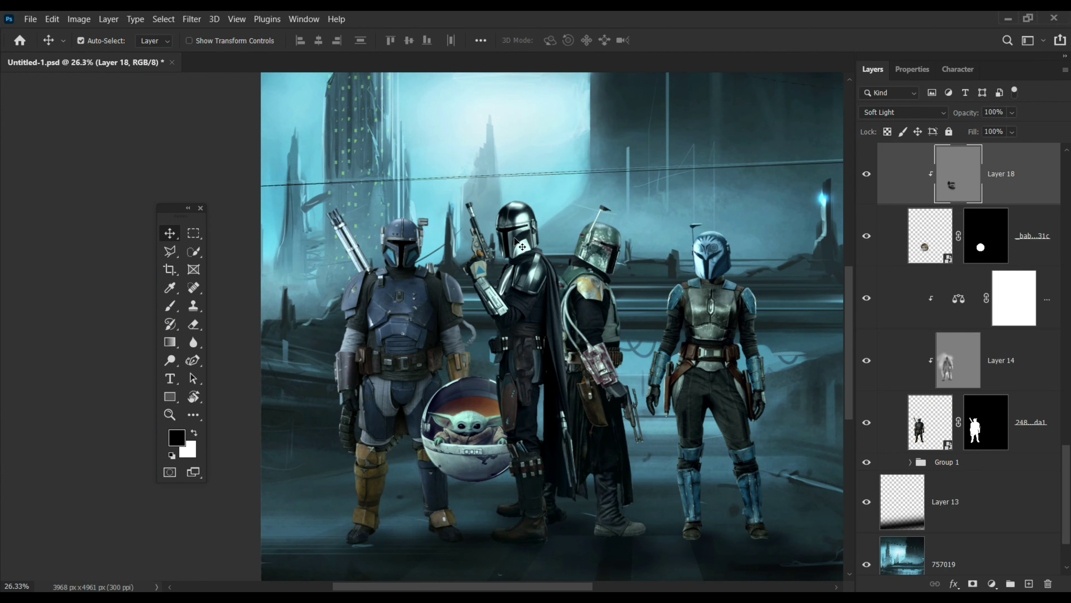
pyautogui.moveTo(422, 224); pyautogui.dragTo(476, 223)
# - Lighten the top of the beskar Mandalorian's helmet and shade its details, alternating white and black
pyautogui.press('b')
pyautogui.press('x')
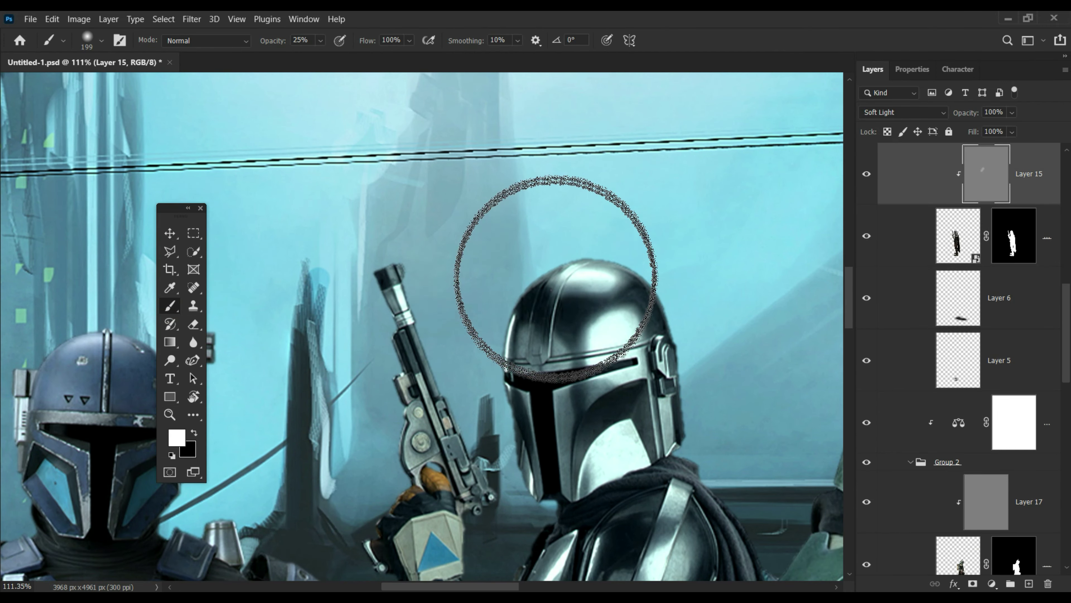
pyautogui.moveTo(556, 251); pyautogui.dragTo(563, 242)
pyautogui.press('x')
pyautogui.press('[')
pyautogui.press('[')
pyautogui.press('[')
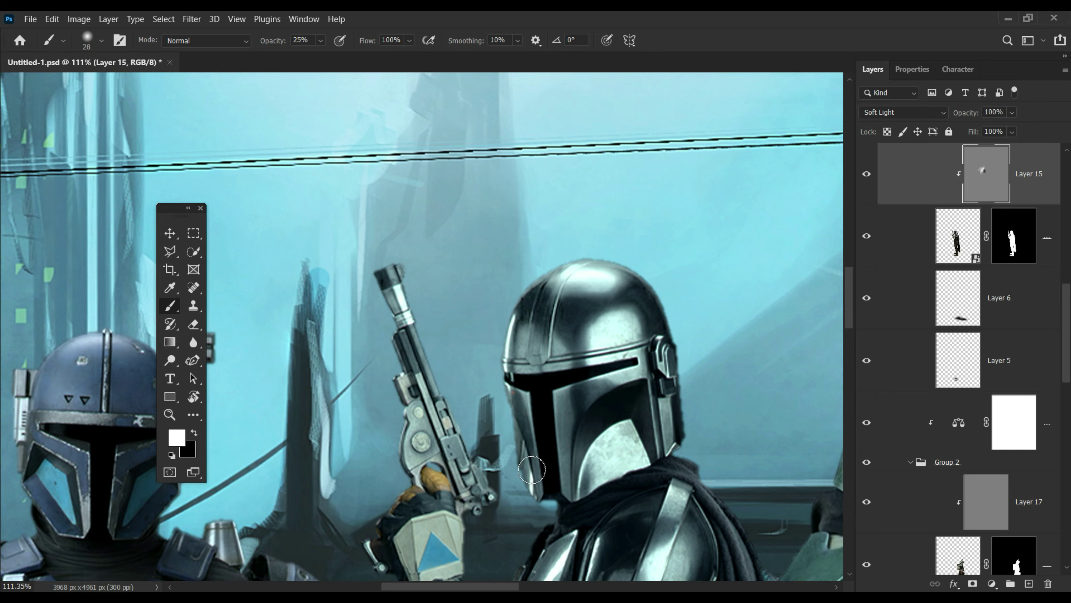
pyautogui.hotkey('ctrl', '0')
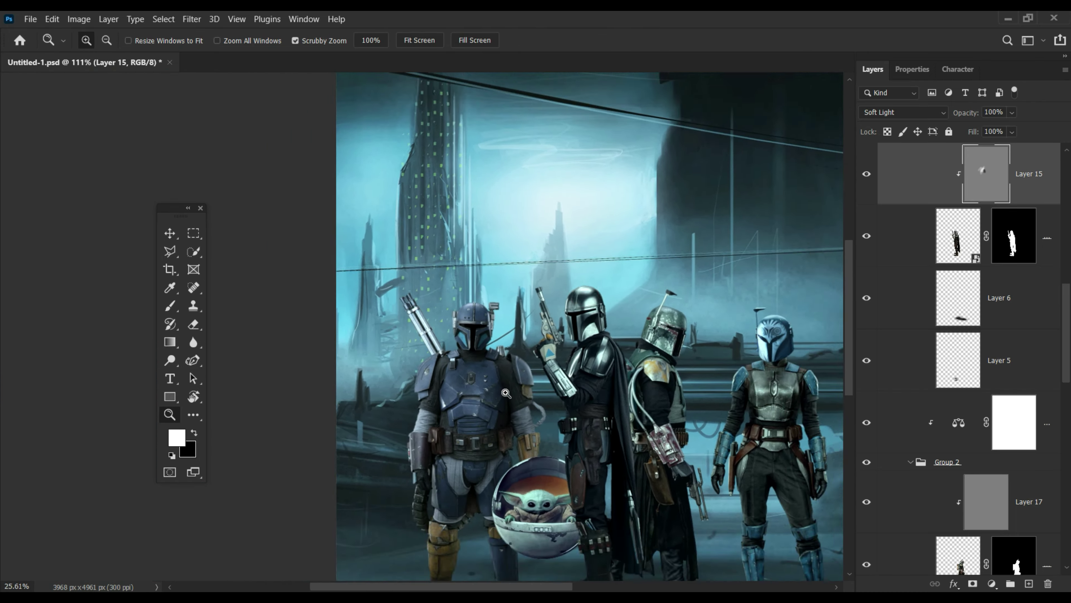
pyautogui.scroll(3, 437, 141)
pyautogui.scroll(3, 436, 141)
pyautogui.scroll(3, 436, 140)
pyautogui.press('x')
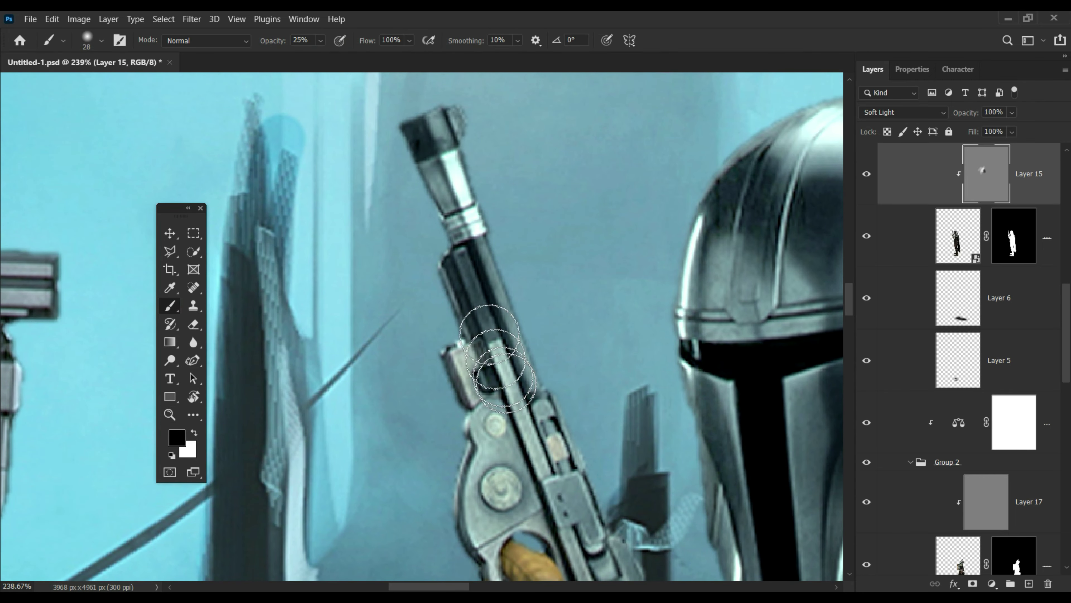
pyautogui.scroll(-5, 458, 239)
pyautogui.scroll(-3, 433, 234)
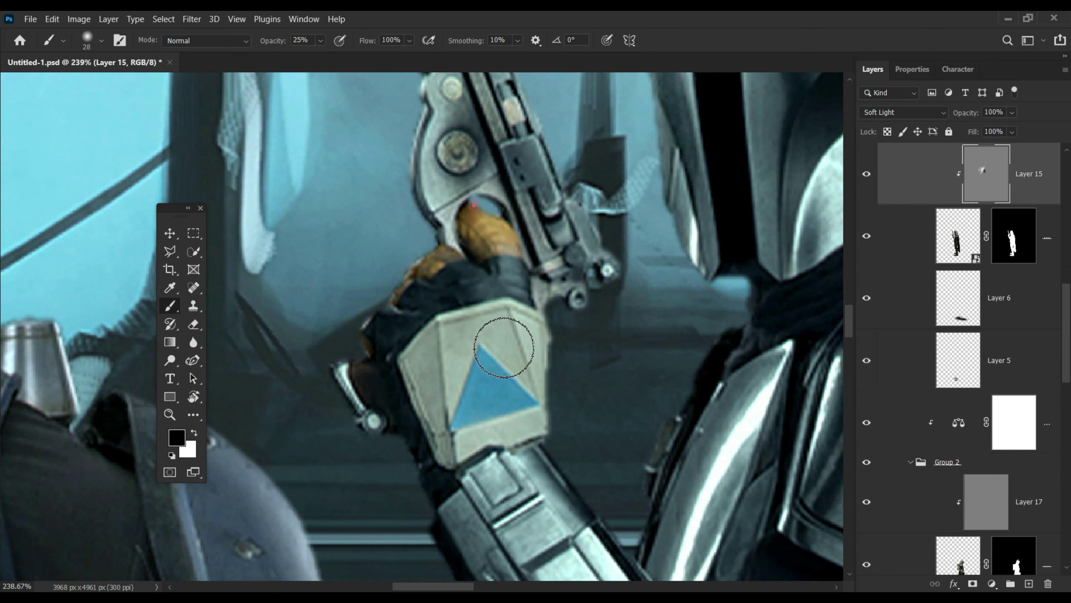
pyautogui.press('x')
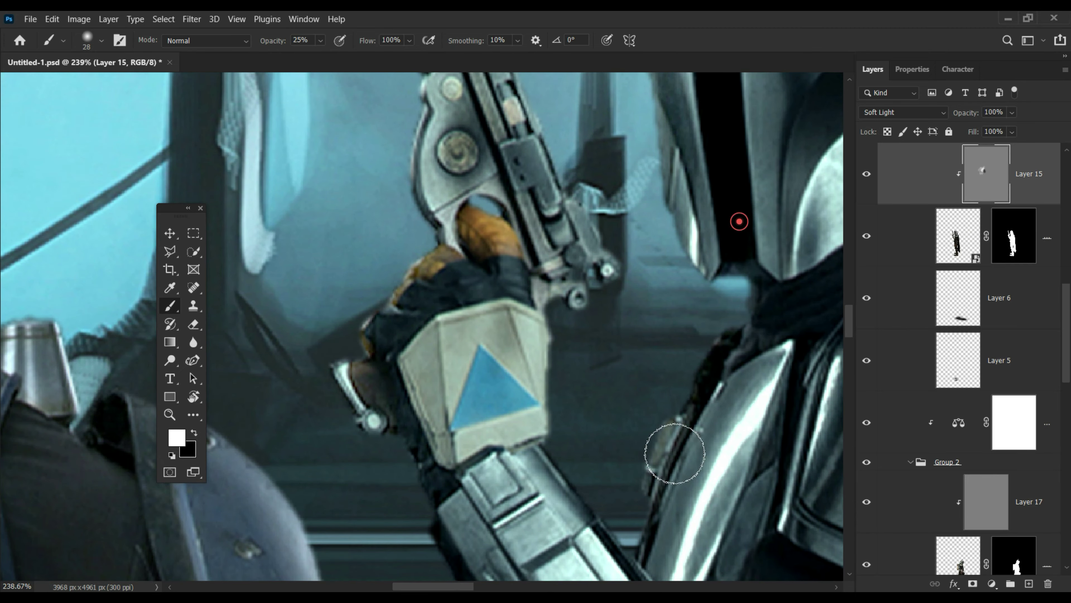
# - Set the brush size to 69 and darken the forearm and shoulder armour
pyautogui.moveTo(725, 462)
pyautogui.mouseDown()
pyautogui.moveTo(535, 479)
pyautogui.moveTo(545, 464)
pyautogui.mouseUp()
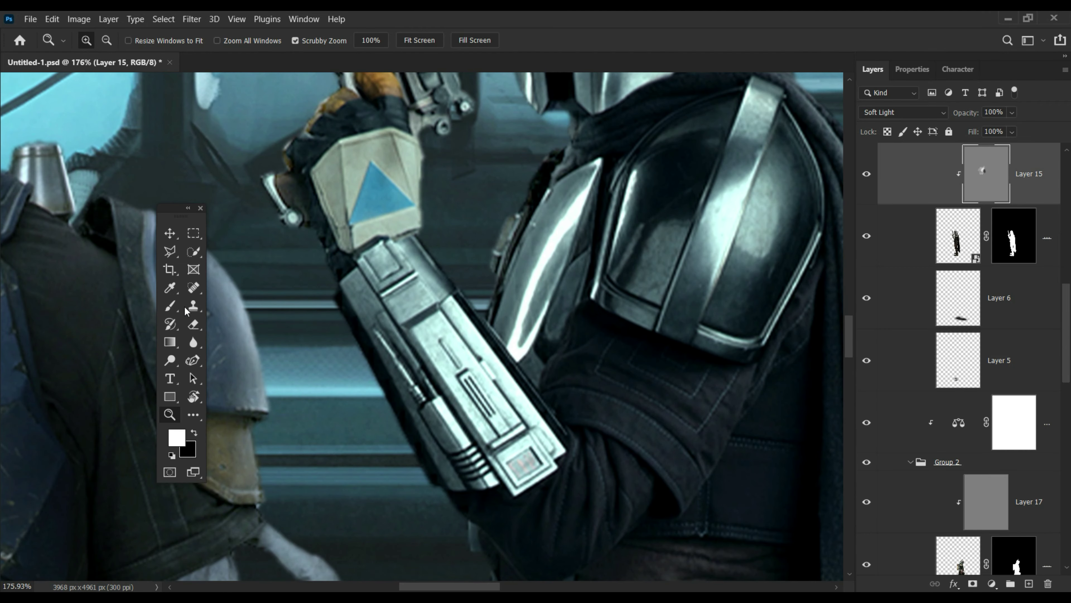
pyautogui.press('x')
pyautogui.moveTo(614, 144)
pyautogui.mouseDown()
pyautogui.moveTo(584, 202)
pyautogui.moveTo(534, 239)
pyautogui.mouseUp()
pyautogui.press('x')
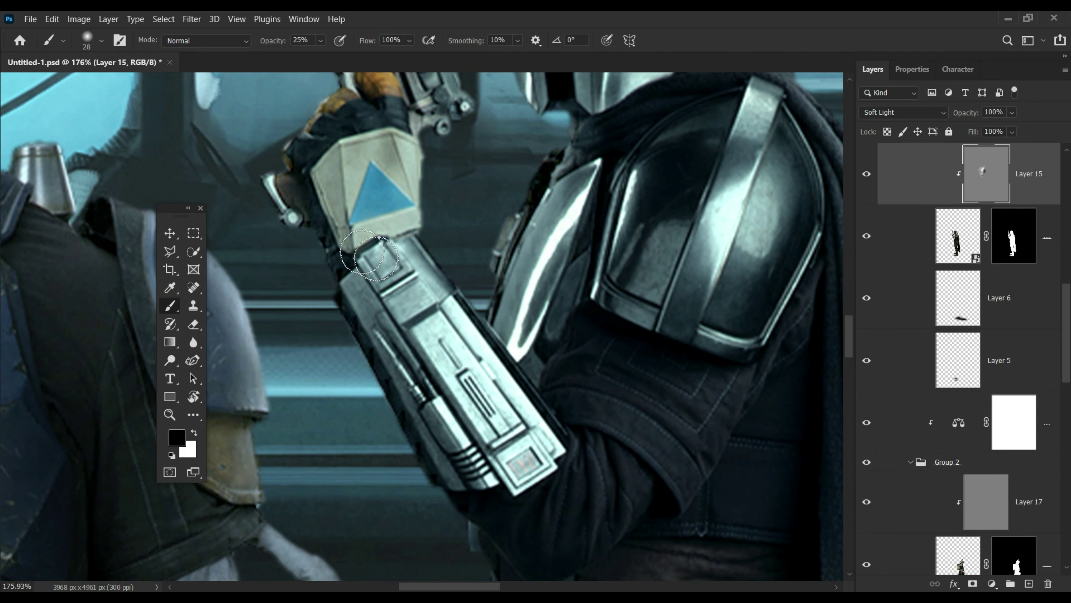
pyautogui.rightClick(371, 255)
pyautogui.click(597, 320)
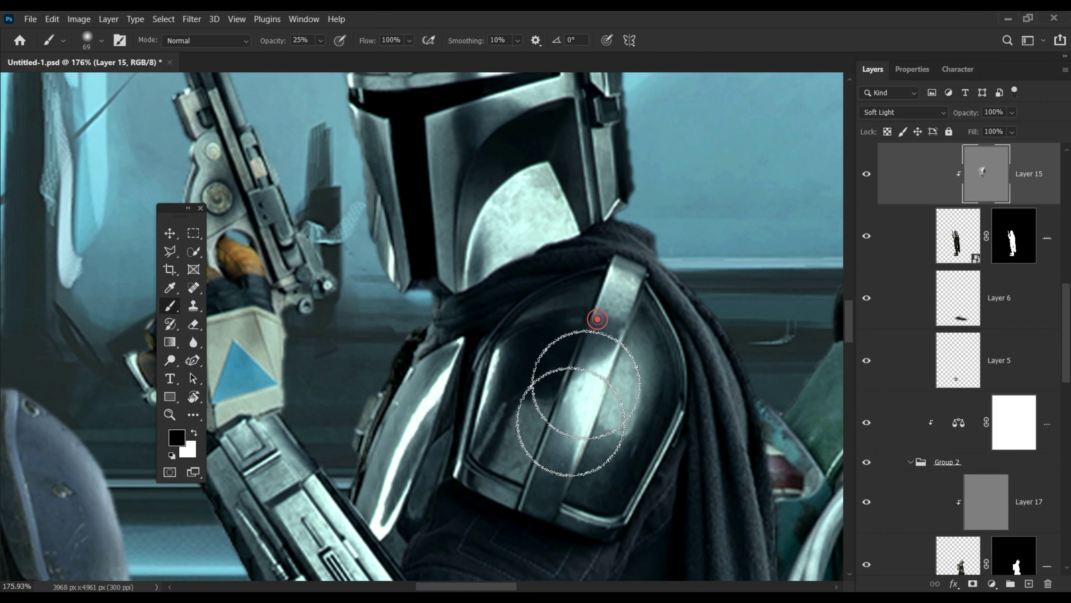
pyautogui.moveTo(579, 270); pyautogui.dragTo(485, 426)
# - Continue shading down the figure in black, zooming between armour areas
pyautogui.scroll(-5, 499, 173)
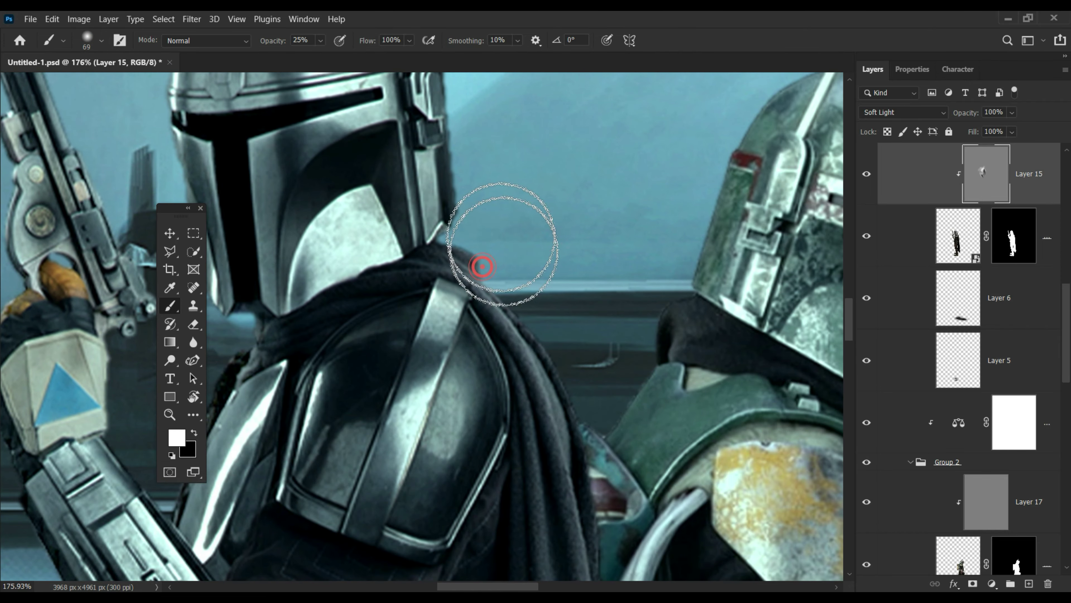
pyautogui.scroll(-5, 502, 239)
pyautogui.press('x')
pyautogui.scroll(-5, 493, 274)
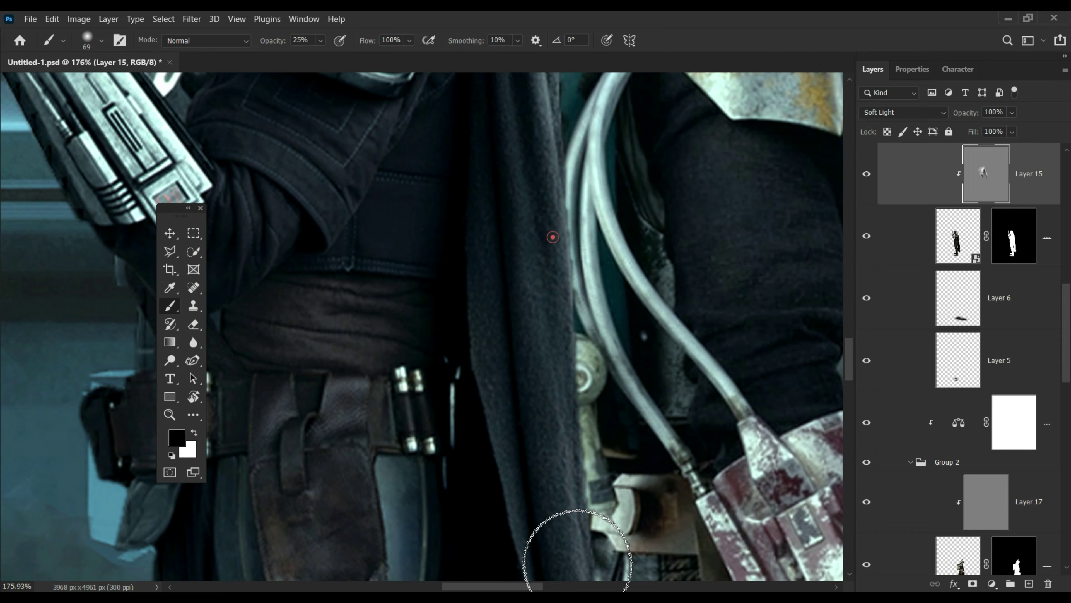
pyautogui.scroll(-6, 390, 371)
pyautogui.scroll(4, 558, 315)
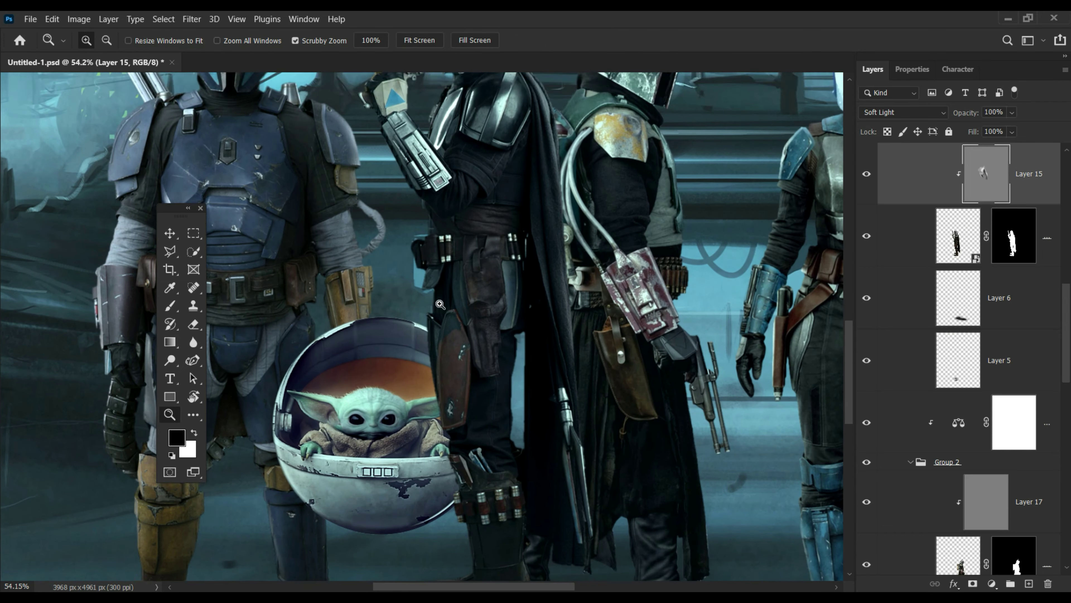
pyautogui.scroll(3, 358, 288)
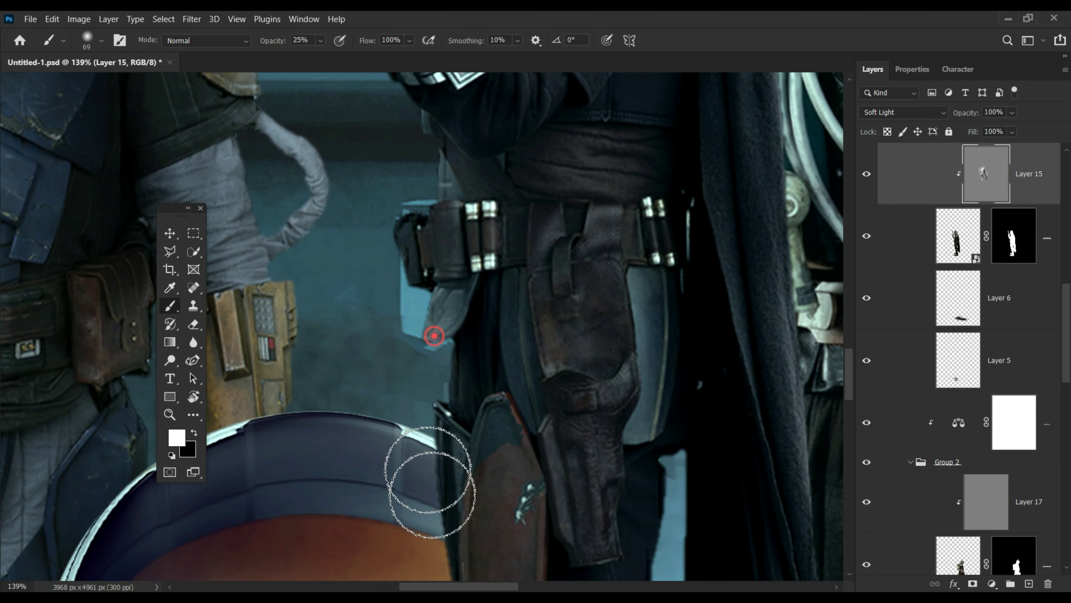
pyautogui.scroll(-5, 464, 434)
pyautogui.press('x')
pyautogui.scroll(3, 548, 296)
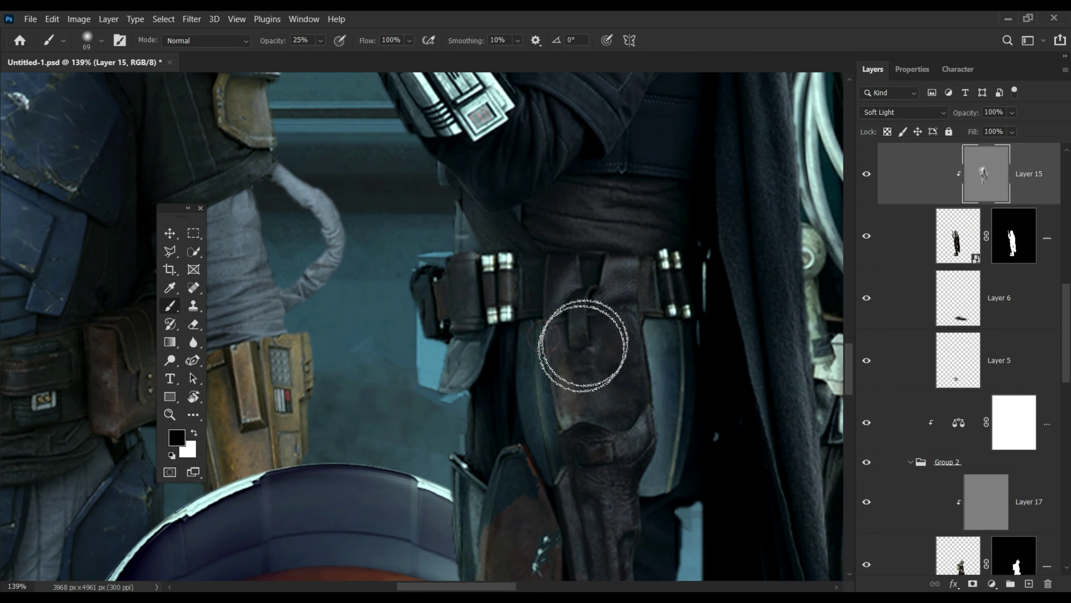
pyautogui.press('z')
pyautogui.scroll(-8, 502, 406)
pyautogui.scroll(6, 513, 478)
pyautogui.scroll(5, 513, 478)
# - Paint white highlights over the lower armour, belt and boots
pyautogui.press('b')
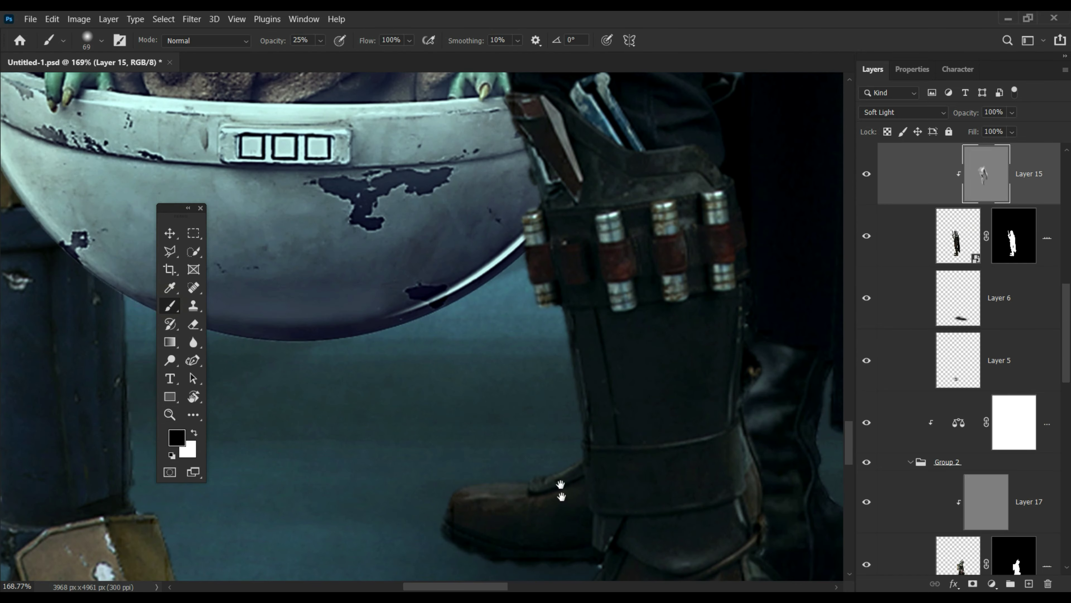
pyautogui.press('x')
pyautogui.scroll(-1, 515, 477)
pyautogui.scroll(-2, 515, 476)
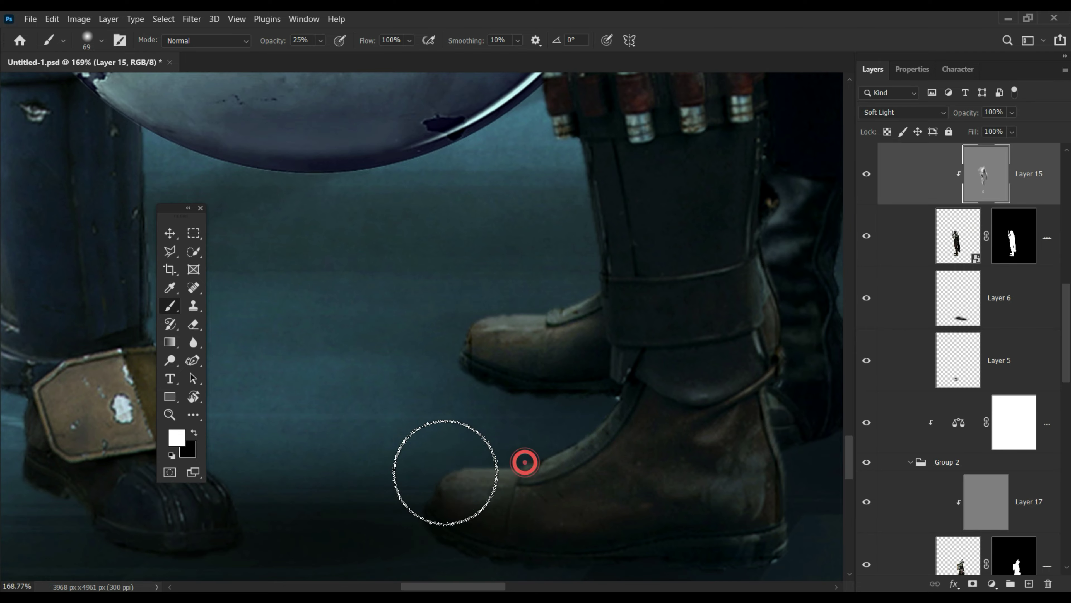
pyautogui.scroll(2, 605, 203)
pyautogui.scroll(4, 604, 203)
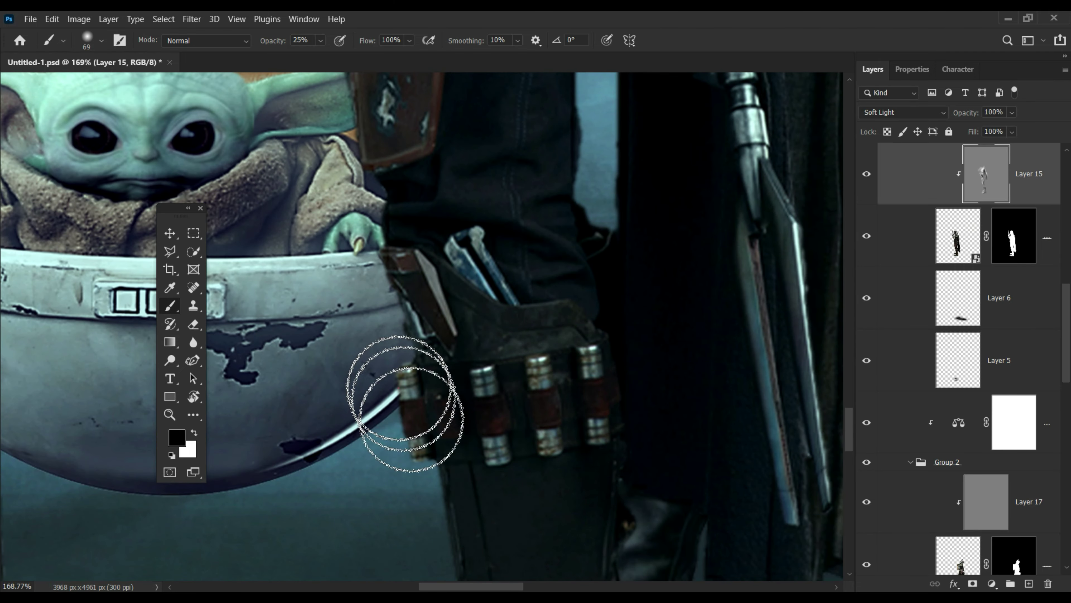
pyautogui.press('x')
pyautogui.press('z')
pyautogui.scroll(-7, 531, 412)
pyautogui.scroll(5, 531, 413)
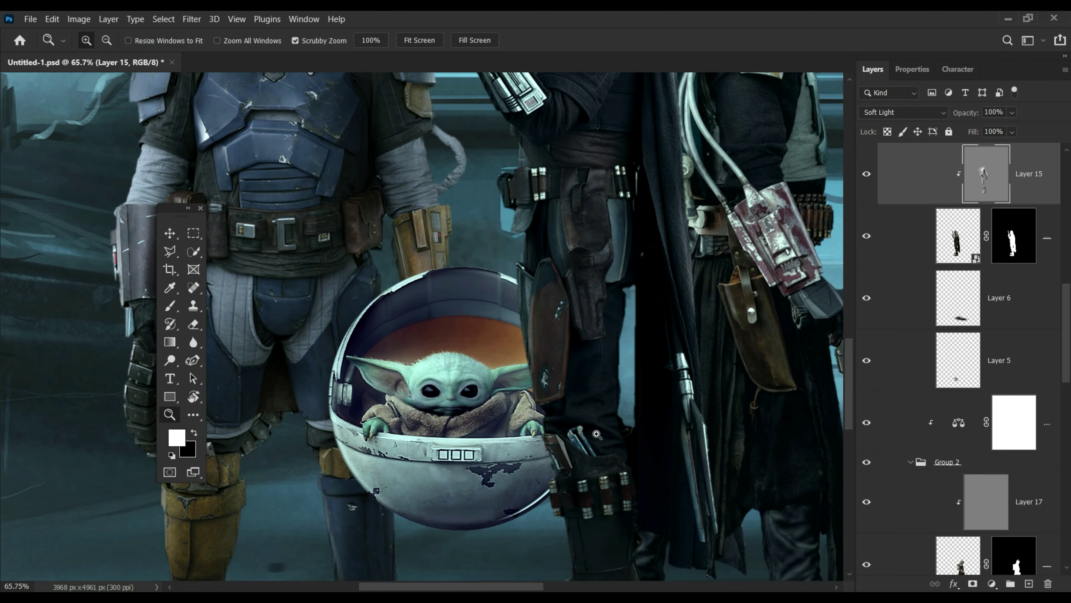
pyautogui.scroll(1, 746, 412)
# - Finish alternating white and black strokes, then hide Layer 15 to compare before and after
pyautogui.press('b')
pyautogui.press('x')
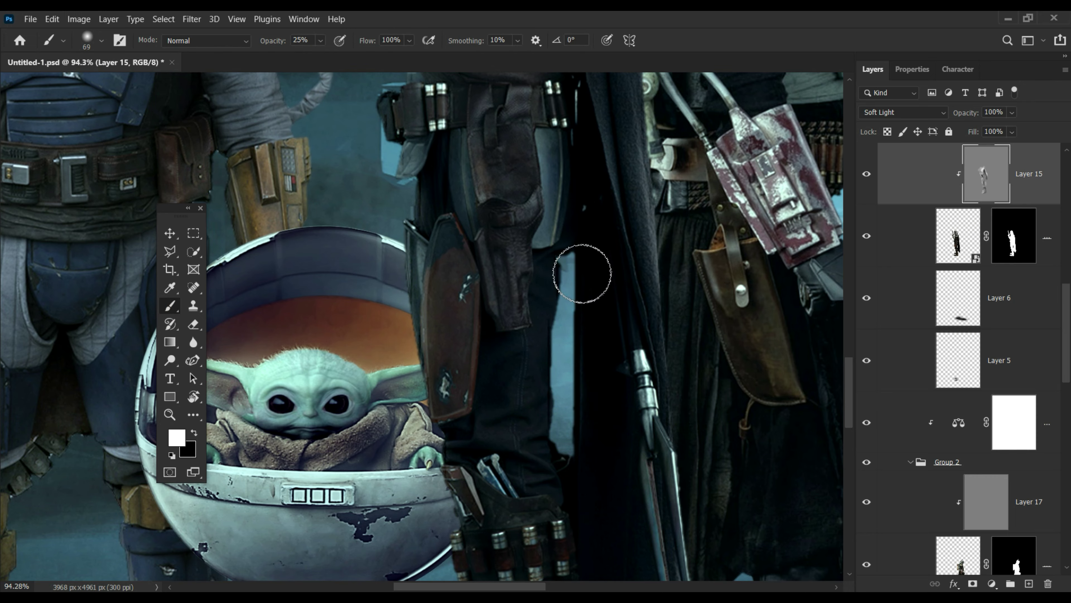
pyautogui.scroll(-4, 561, 420)
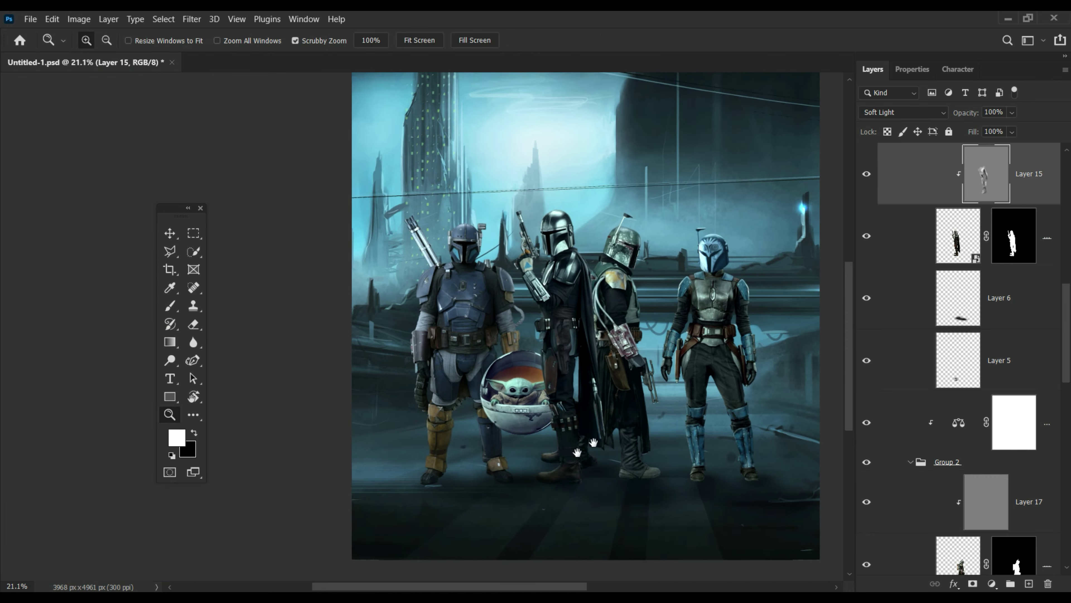
pyautogui.scroll(3, 549, 401)
pyautogui.scroll(2, 532, 367)
pyautogui.press('x')
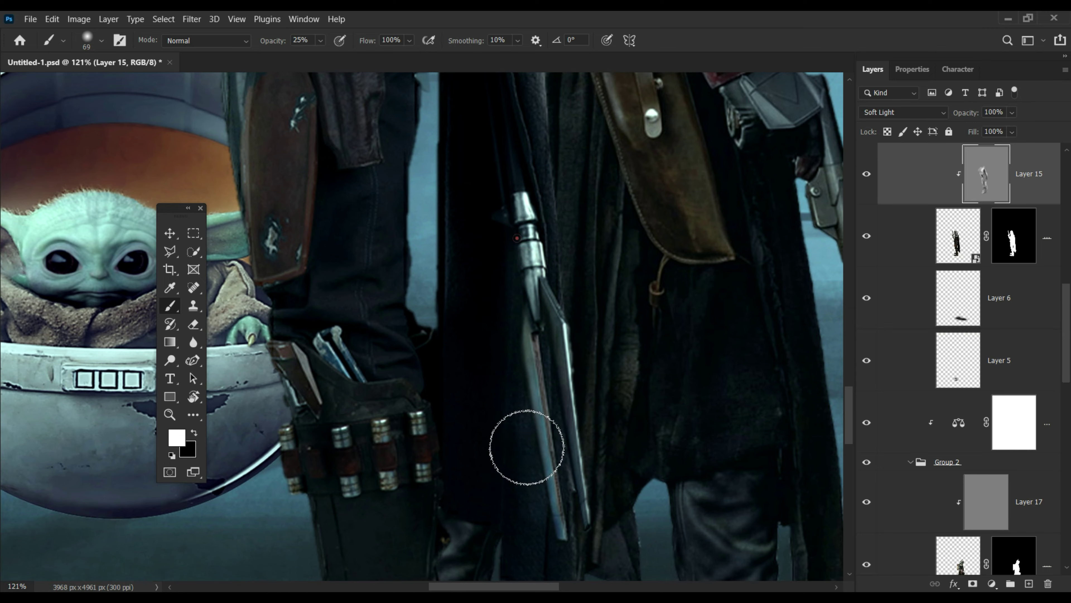
pyautogui.press('z')
pyautogui.scroll(-5, 450, 383)
pyautogui.scroll(2, 478, 430)
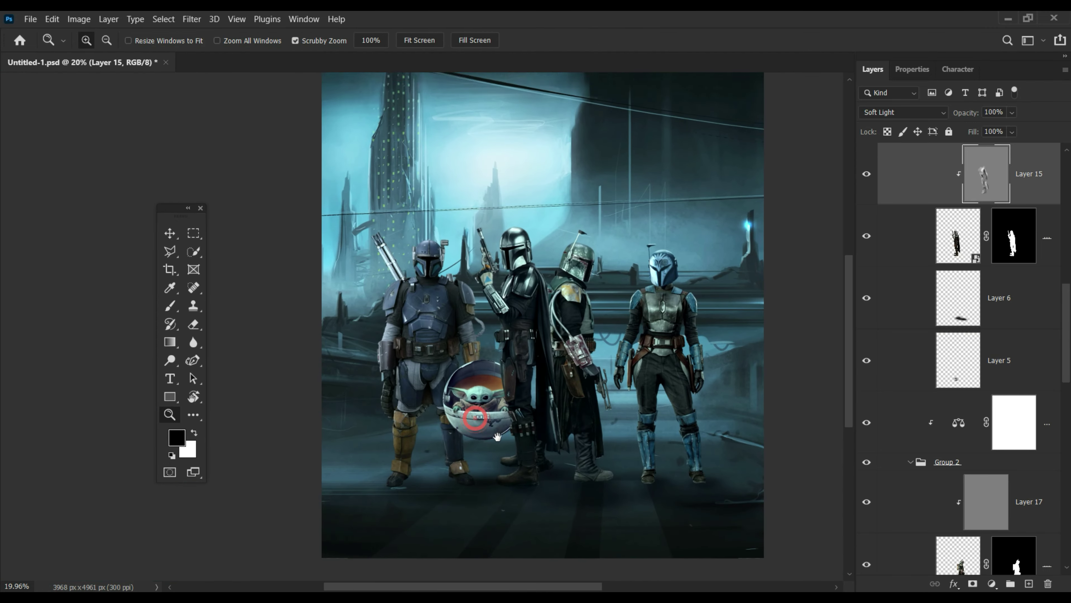
pyautogui.scroll(-1, 478, 430)
pyautogui.click(867, 173)
pyautogui.scroll(5, 486, 360)
# - On Layer 17, darken the green-helmeted figure's shoulder and arm armour with black
pyautogui.keyDown('ctrl'); pyautogui.click(486, 360); pyautogui.keyUp('ctrl')
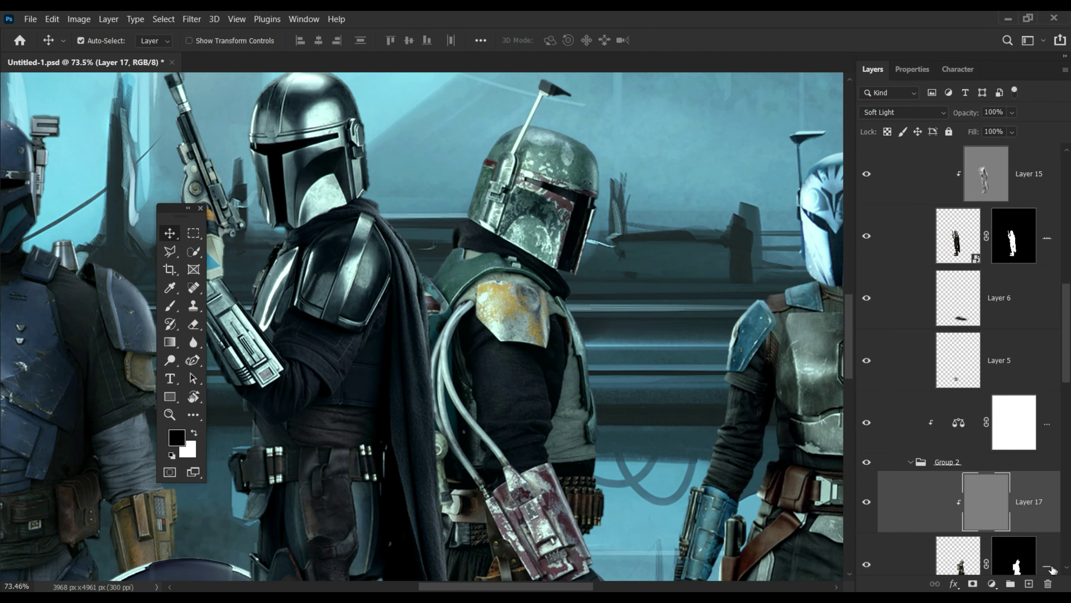
pyautogui.scroll(1, 486, 359)
pyautogui.scroll(2, 486, 360)
pyautogui.press('b')
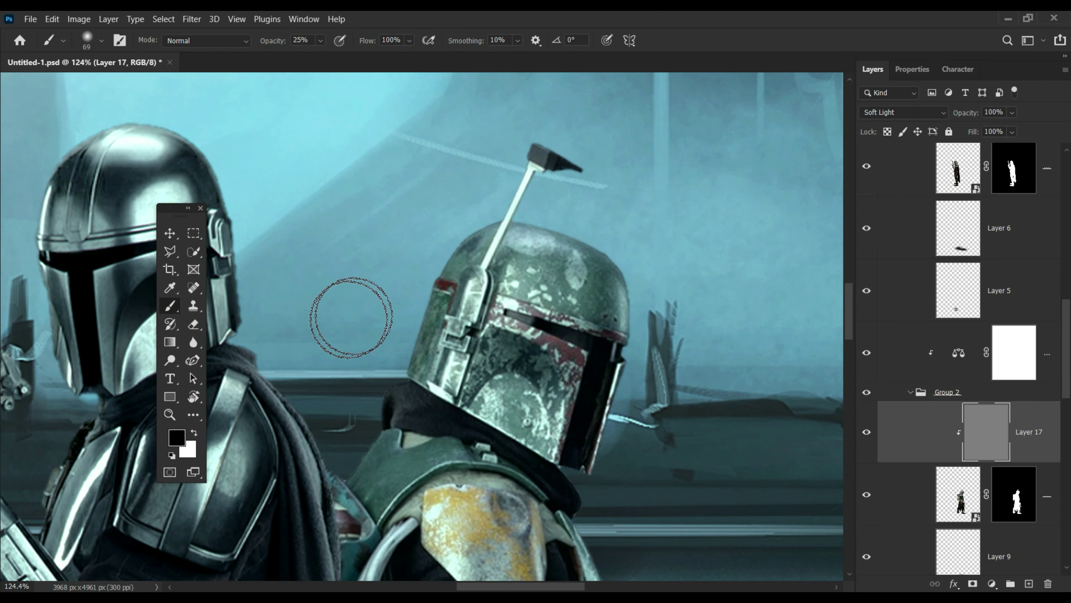
pyautogui.press('x')
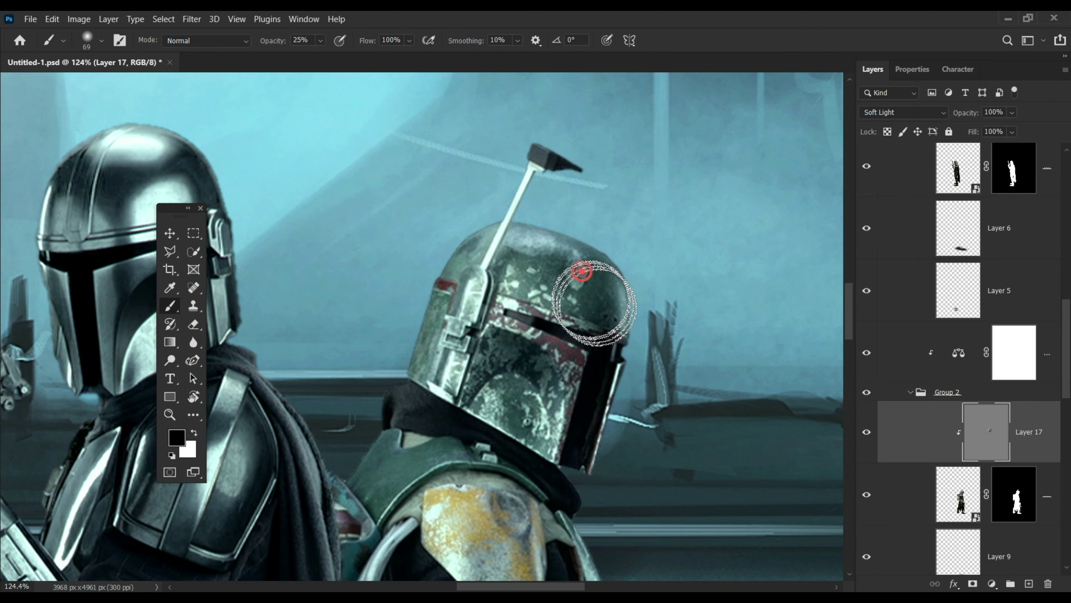
pyautogui.scroll(-7, 594, 303)
pyautogui.scroll(5, 519, 271)
pyautogui.scroll(4, 531, 241)
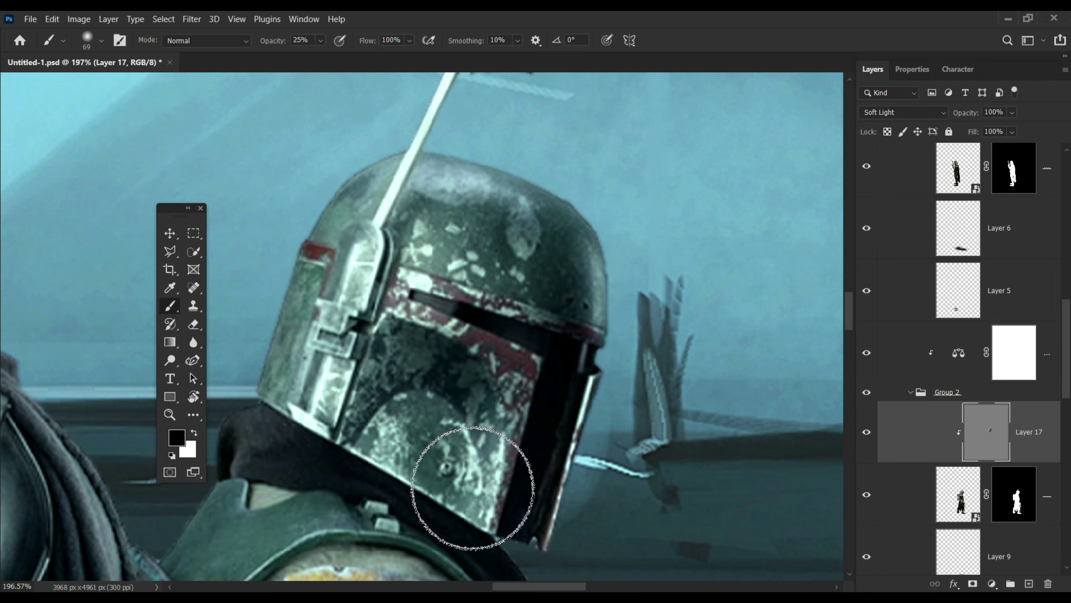
pyautogui.moveTo(413, 521); pyautogui.dragTo(473, 315)
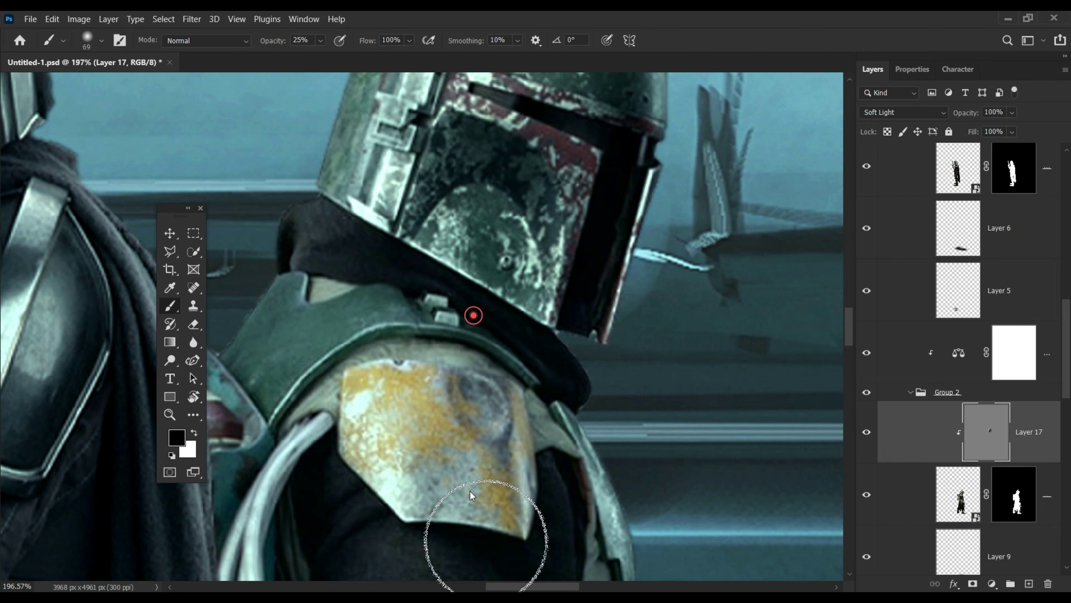
pyautogui.moveTo(471, 496); pyautogui.dragTo(383, 323)
pyautogui.moveTo(502, 342); pyautogui.dragTo(452, 102)
pyautogui.moveTo(501, 270)
pyautogui.mouseDown()
pyautogui.moveTo(293, 265)
pyautogui.moveTo(407, 215)
pyautogui.mouseUp()
# - Shade the figure's boots, then zoom out to check the whole poster
pyautogui.press('z')
pyautogui.scroll(-5, 422, 296)
pyautogui.scroll(3, 337, 304)
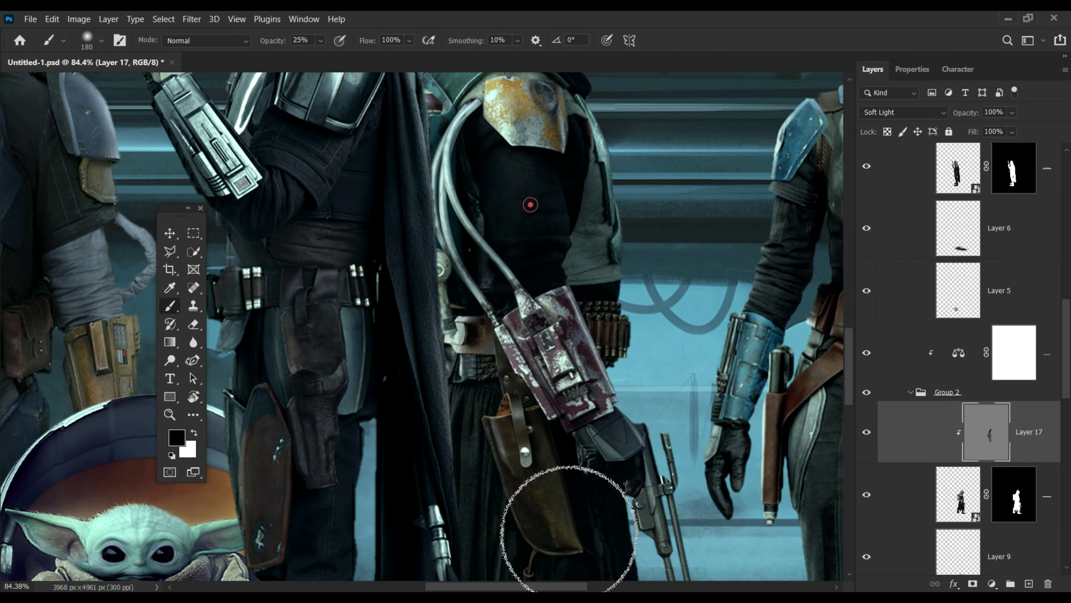
pyautogui.scroll(-5, 548, 338)
pyautogui.scroll(-5, 555, 292)
pyautogui.moveTo(641, 526); pyautogui.dragTo(581, 387)
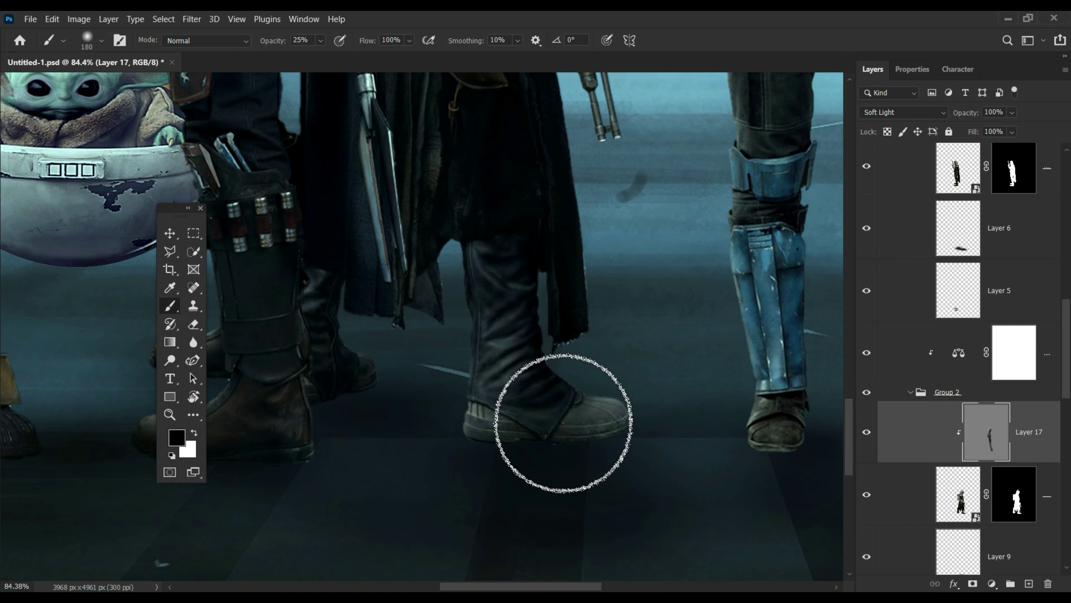
pyautogui.press('z')
pyautogui.scroll(-5, 466, 464)
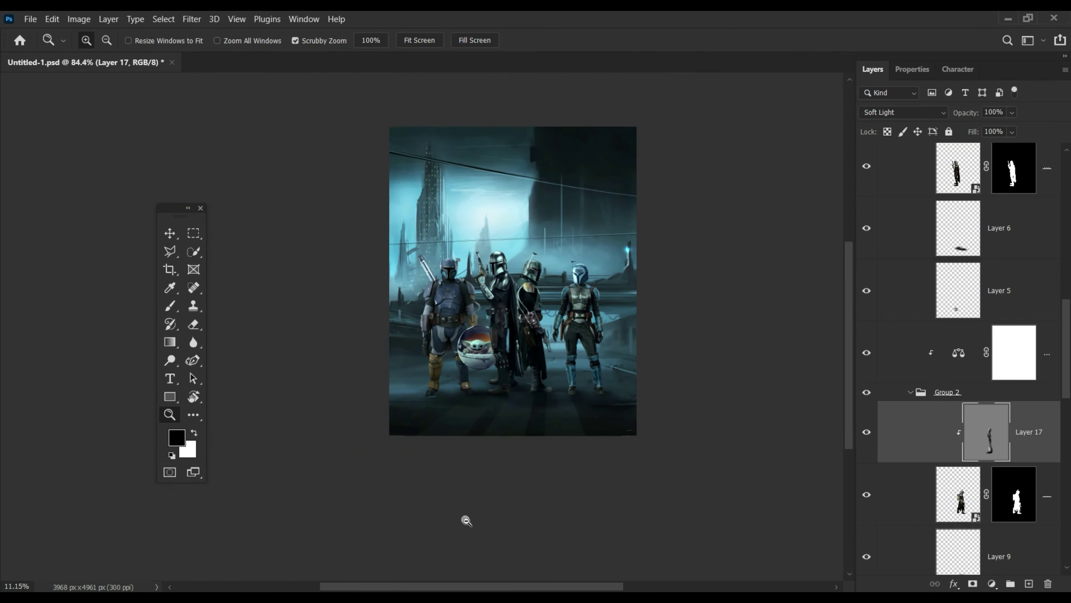
pyautogui.scroll(3, 473, 416)
pyautogui.scroll(3, 473, 416)
pyautogui.press('b')
pyautogui.press('x')
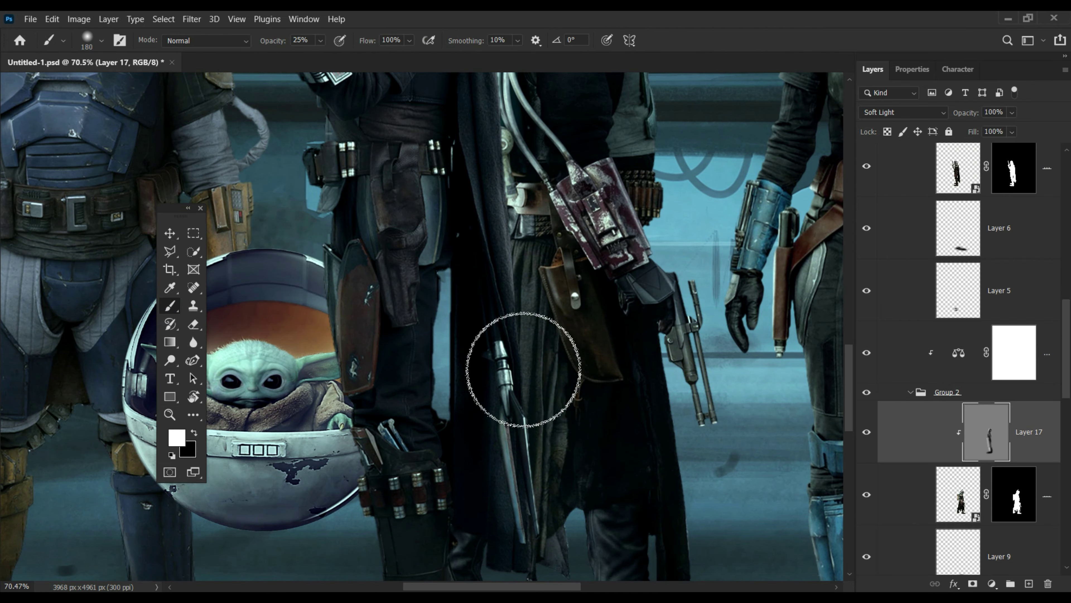
# - Briefly select Layer 15, then return to Layer 17 and bring the helmets into view
pyautogui.keyDown('ctrl'); pyautogui.click(455, 295); pyautogui.keyUp('ctrl')
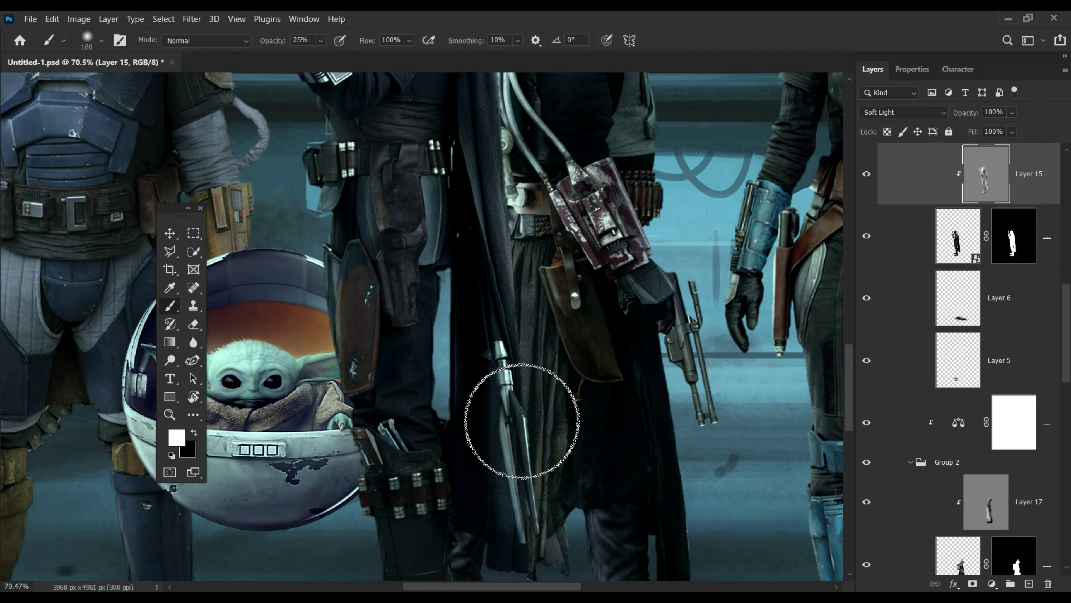
pyautogui.keyDown('ctrl'); pyautogui.click(510, 489); pyautogui.keyUp('ctrl')
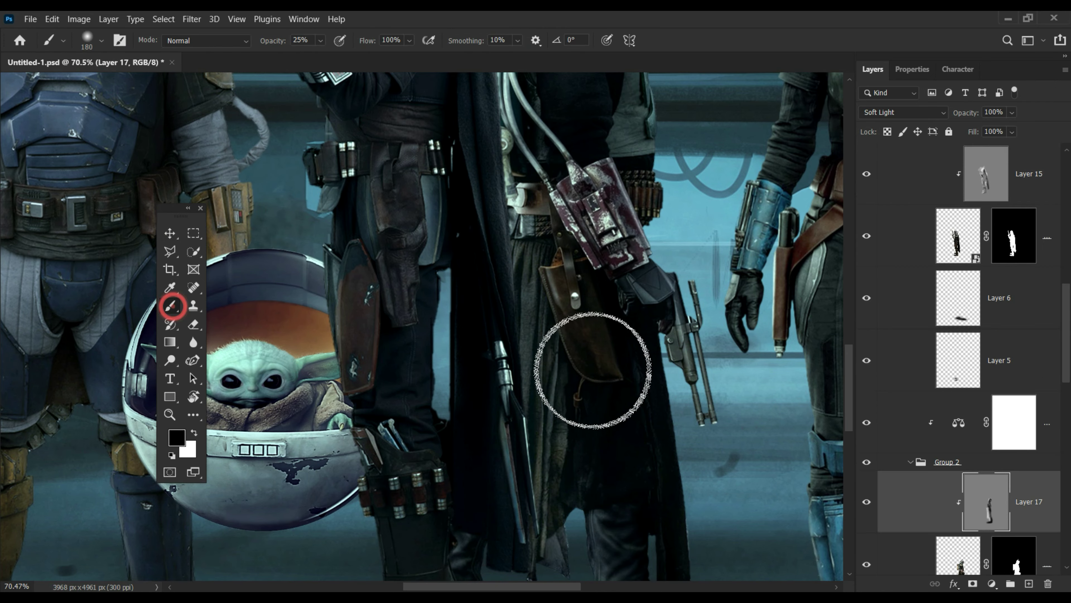
pyautogui.moveTo(513, 434); pyautogui.dragTo(485, 578)
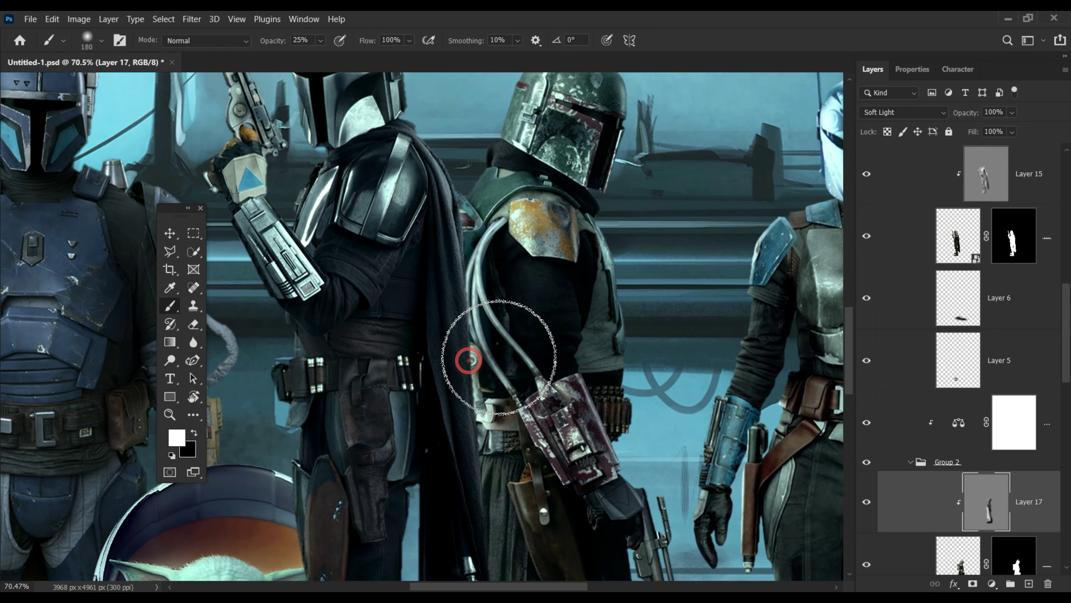
pyautogui.press('x')
pyautogui.scroll(2, 537, 178)
# - Add white highlights and black shadows to the helmet, zooming out to review the composition
pyautogui.press('z')
pyautogui.scroll(-5, 513, 188)
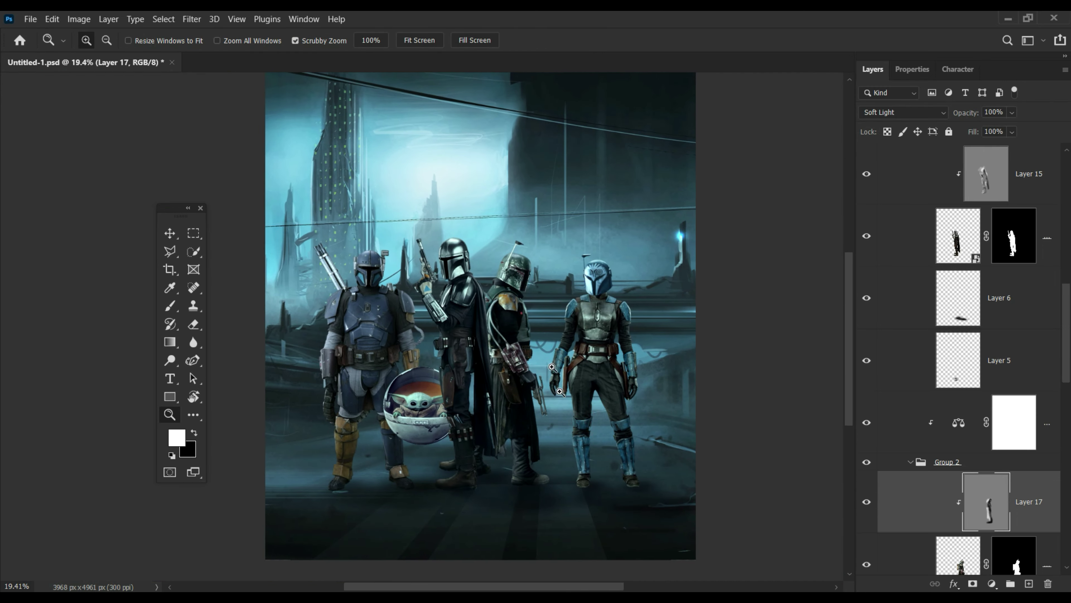
pyautogui.scroll(5, 552, 308)
pyautogui.press('b')
pyautogui.scroll(5, 515, 408)
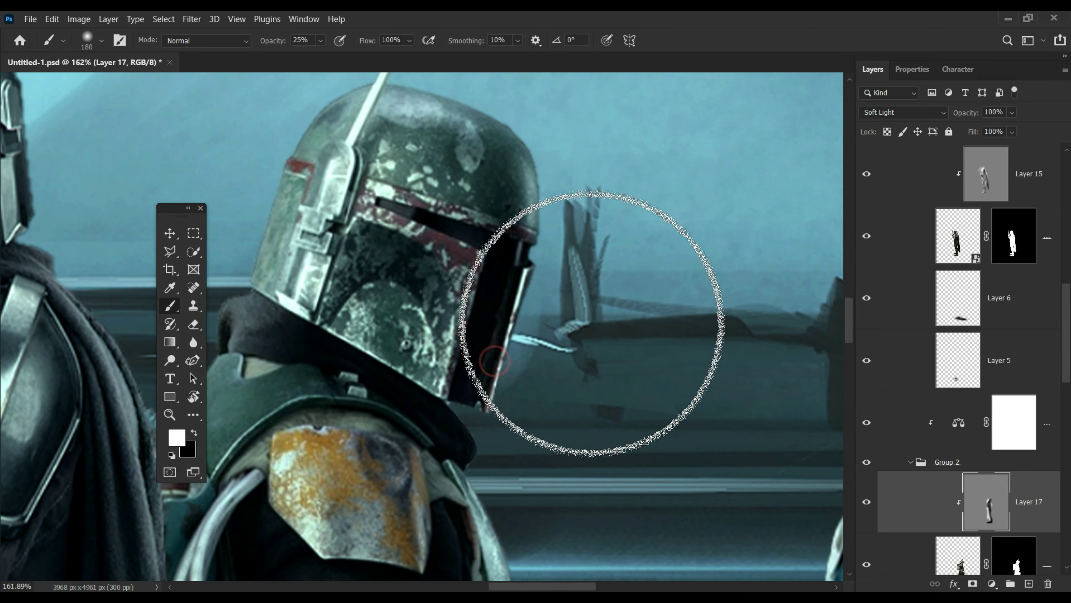
pyautogui.scroll(-2, 548, 295)
pyautogui.press('x')
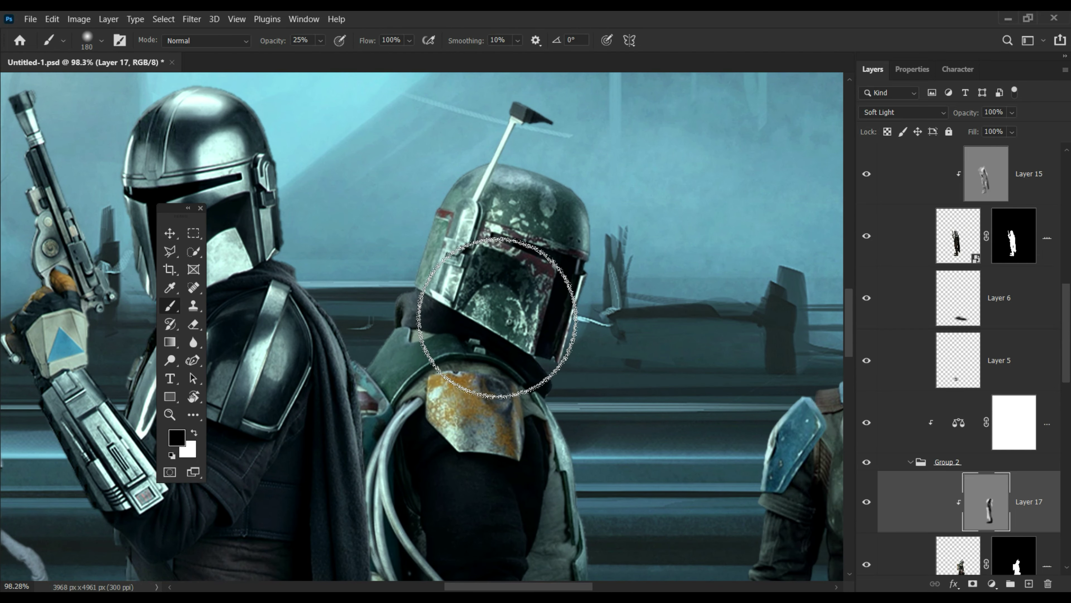
pyautogui.press('z')
pyautogui.scroll(-5, 490, 524)
pyautogui.scroll(2, 653, 426)
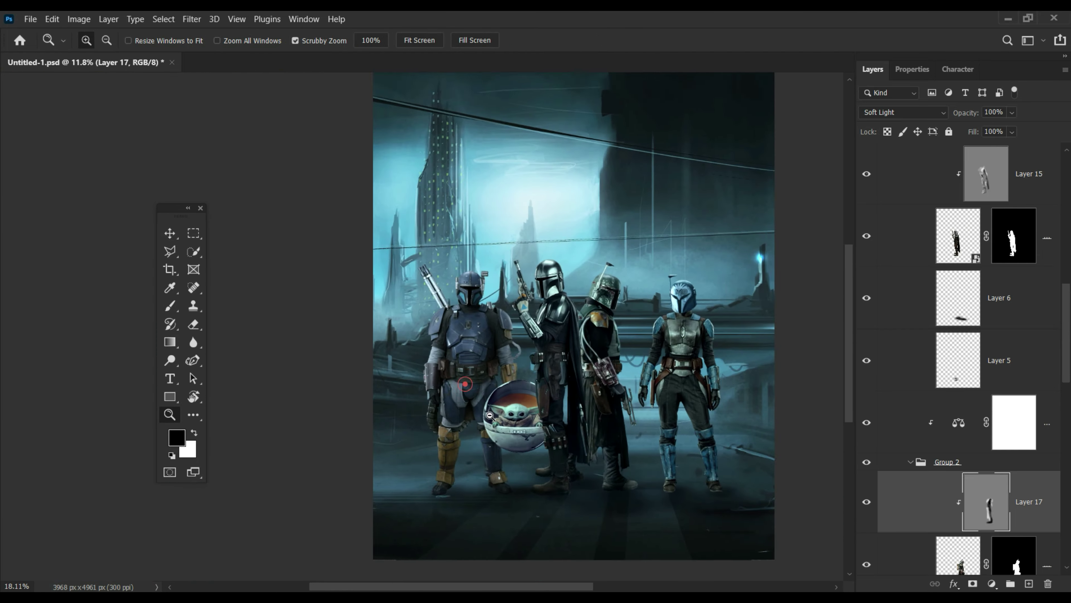
pyautogui.scroll(3, 641, 345)
pyautogui.scroll(-1, 437, 361)
# - Paint dark shading over the blue helmet's antenna and faceplate
pyautogui.scroll(4, 586, 280)
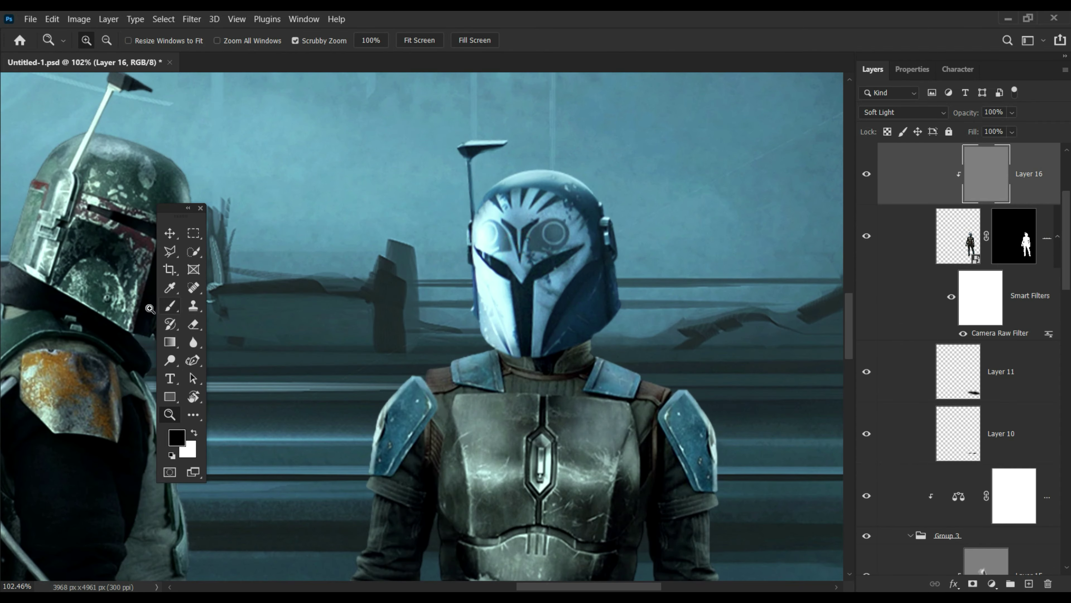
pyautogui.moveTo(589, 283); pyautogui.dragTo(479, 221)
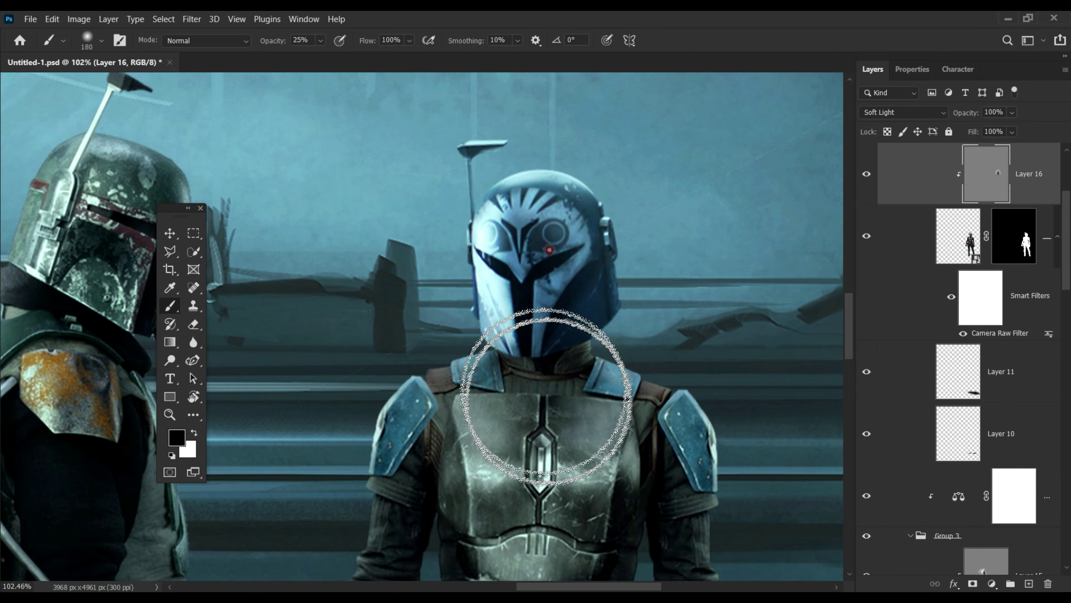
pyautogui.moveTo(539, 352); pyautogui.dragTo(534, 273)
pyautogui.scroll(-2, 578, 143)
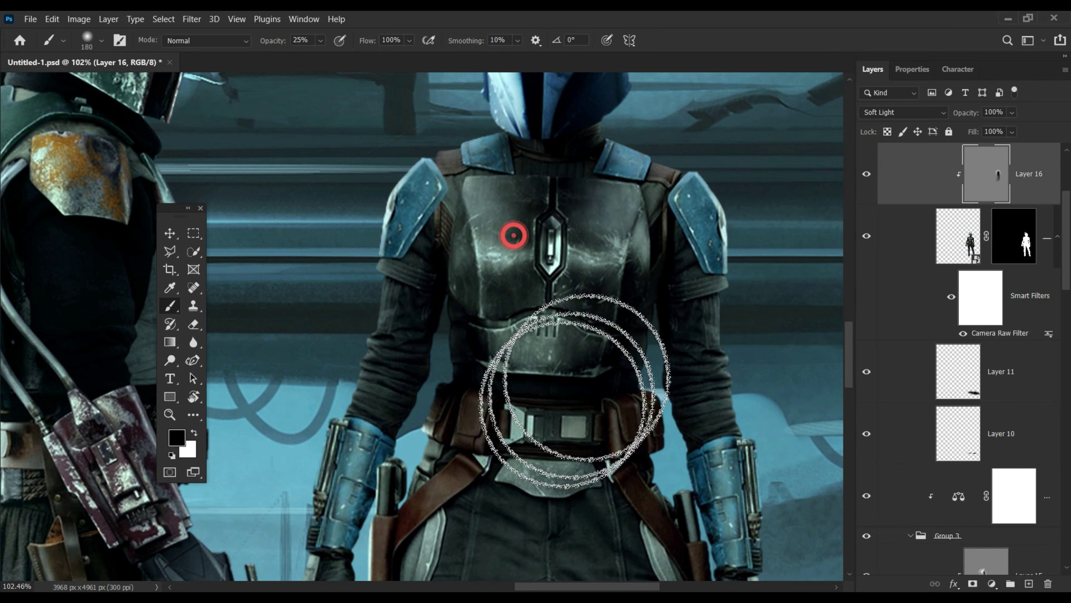
pyautogui.scroll(-3, 544, 281)
pyautogui.scroll(-3, 548, 281)
pyautogui.scroll(-3, 506, 282)
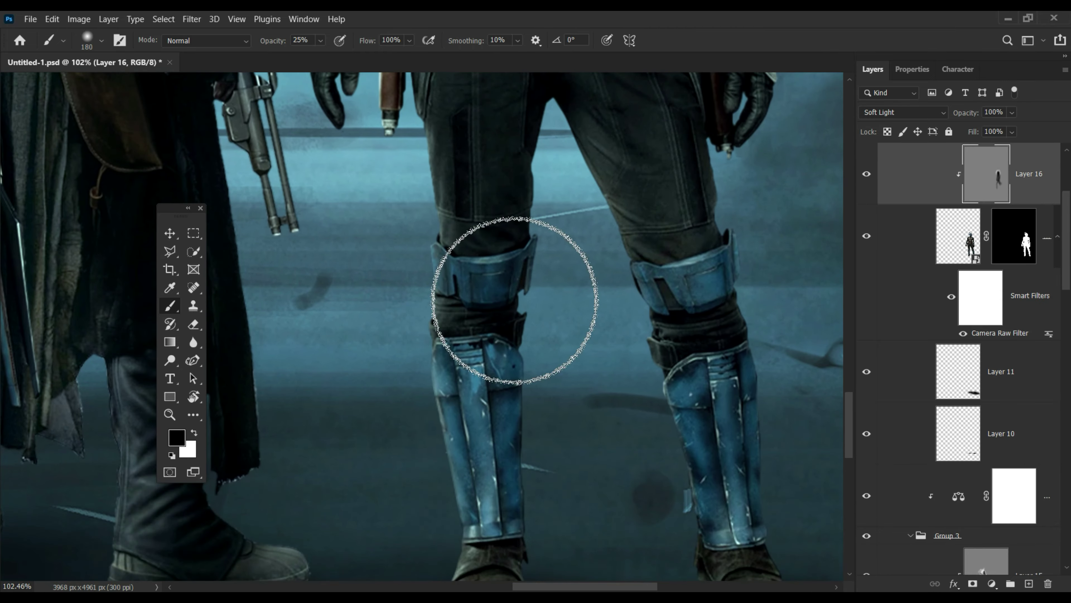
pyautogui.scroll(-2, 486, 282)
# - Add light highlights, then darken the blue-armoured figure's forearm with a smaller soft brush
pyautogui.press('x')
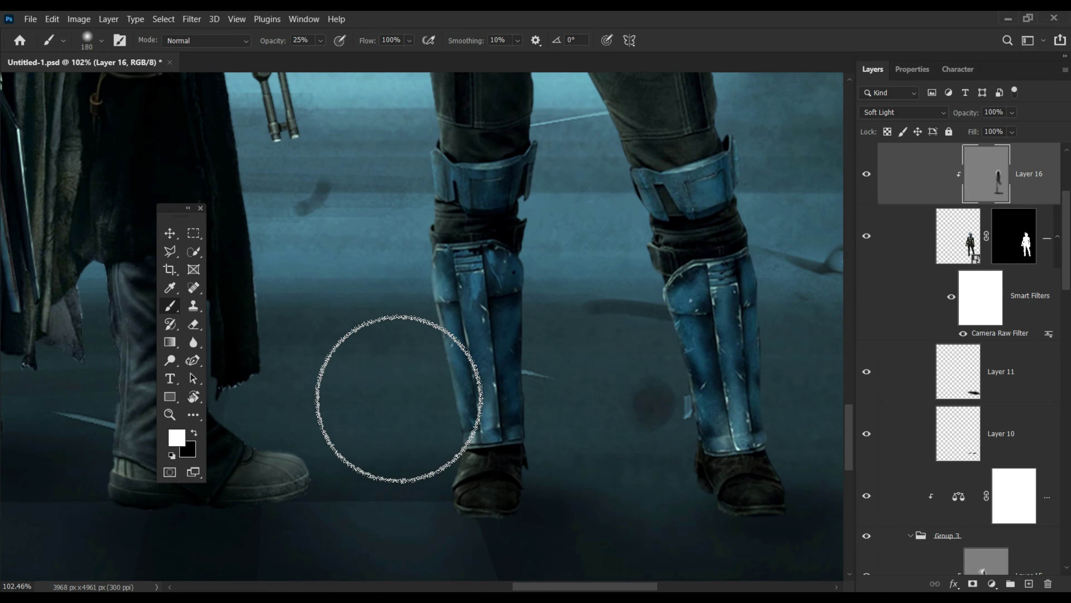
pyautogui.scroll(3, 459, 381)
pyautogui.scroll(3, 452, 401)
pyautogui.scroll(3, 535, 430)
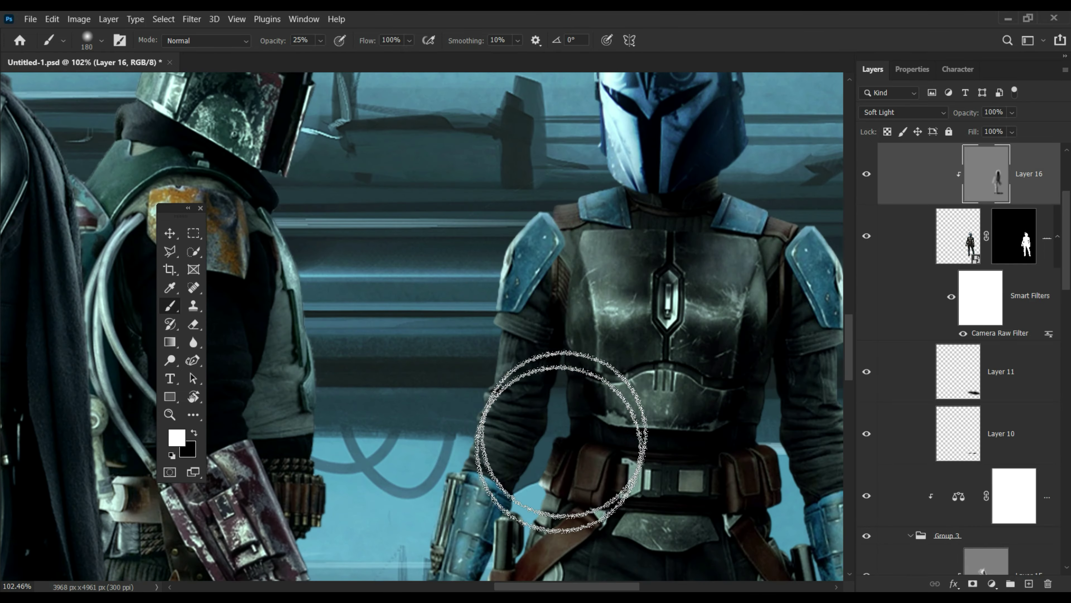
pyautogui.press('x')
pyautogui.scroll(-3, 591, 337)
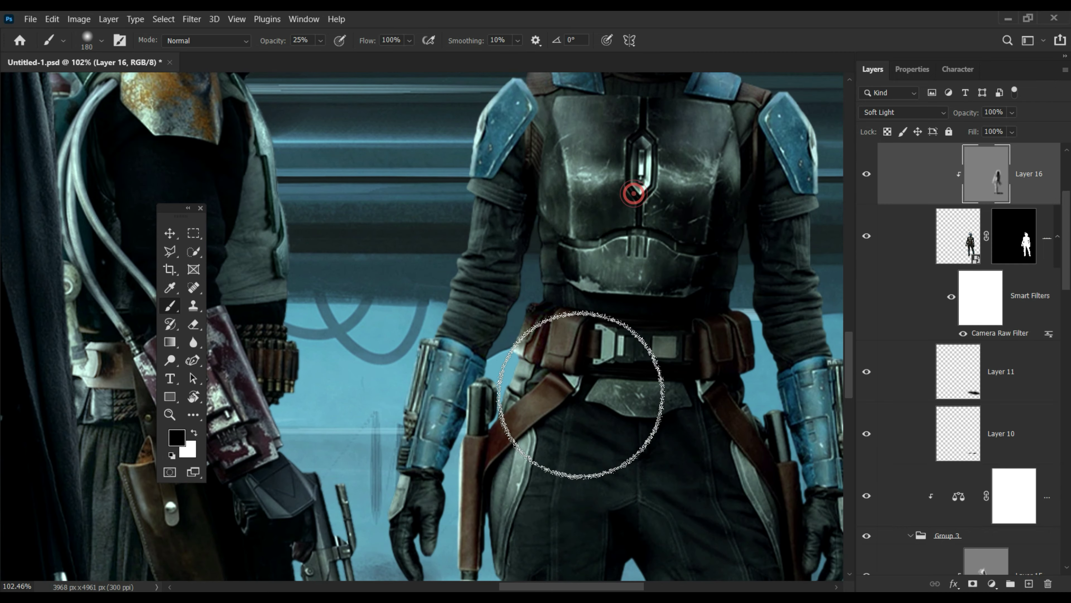
pyautogui.hscroll(3, 675, 345)
pyautogui.click(101, 41)
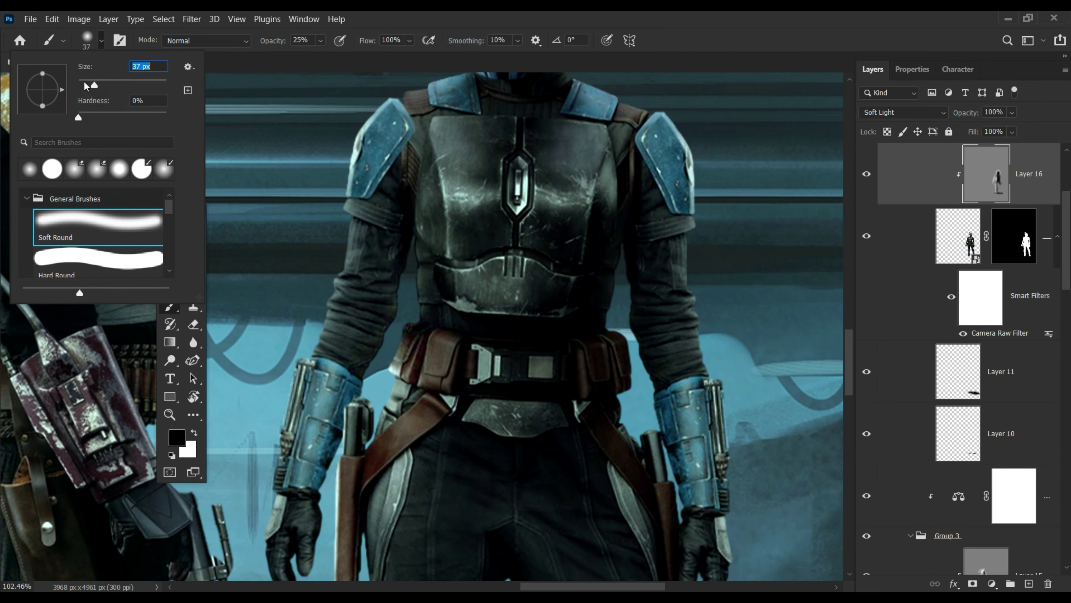
pyautogui.moveTo(348, 375); pyautogui.dragTo(379, 259)
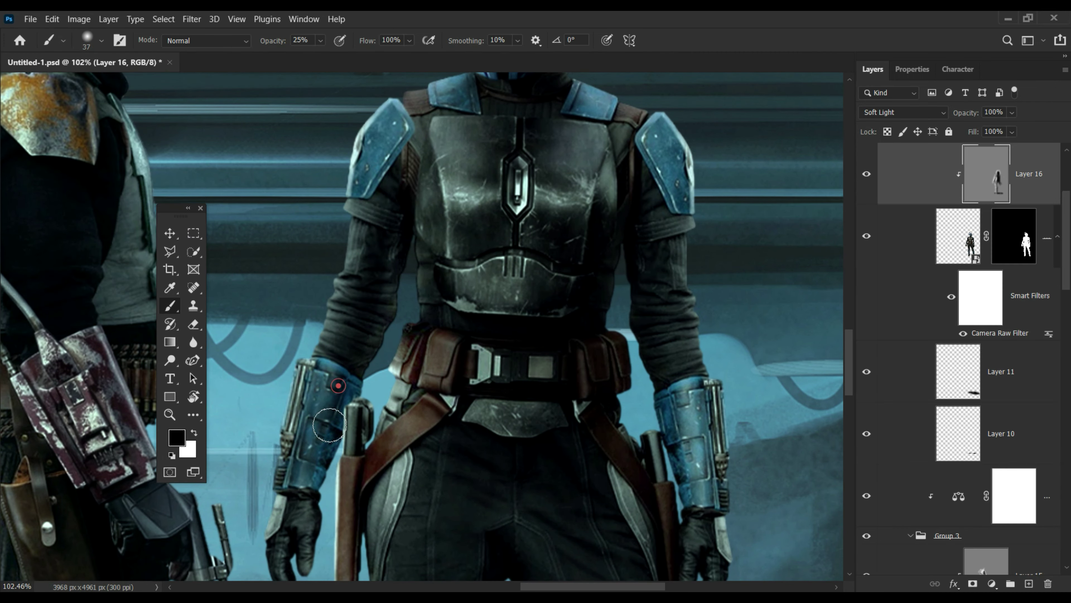
# - Alternate light and dark strokes, then zoom in on the figures' legs
pyautogui.press('x')
pyautogui.scroll(-3, 376, 300)
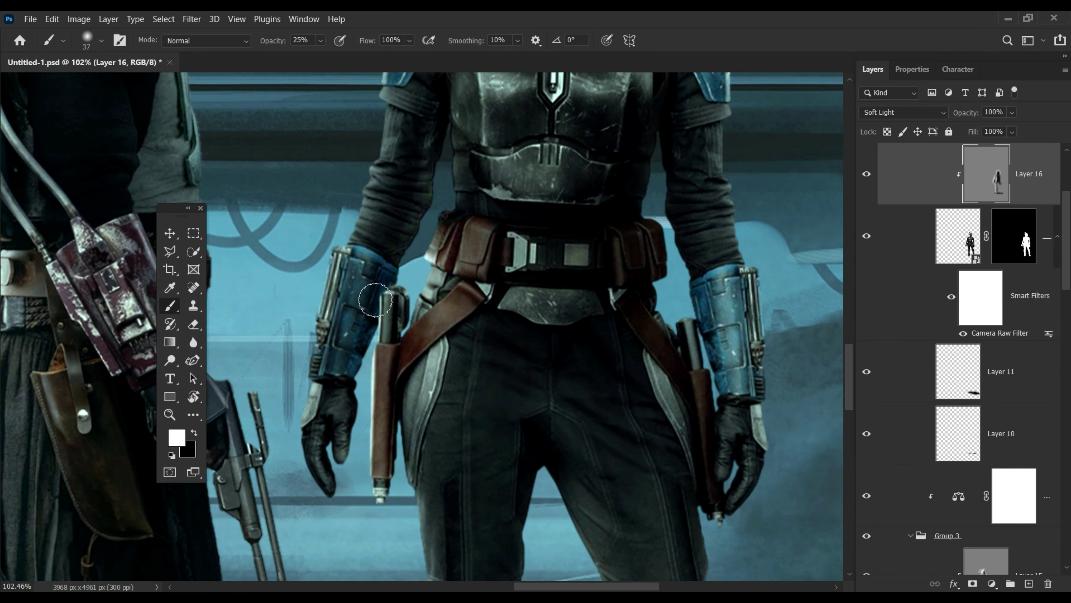
pyautogui.scroll(6, 411, 214)
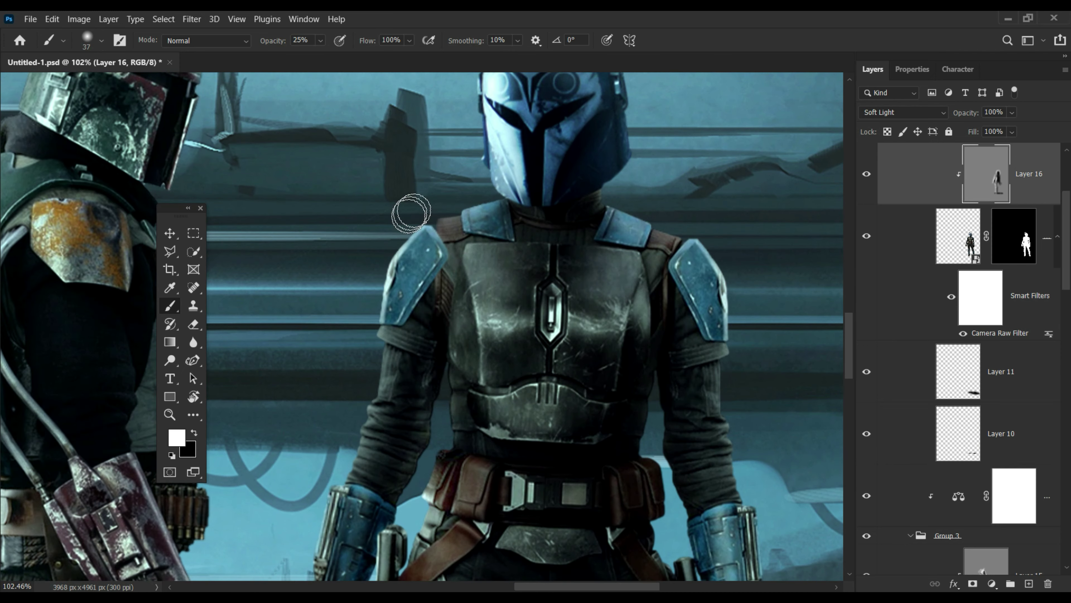
pyautogui.press('x')
pyautogui.hscroll(3, 506, 396)
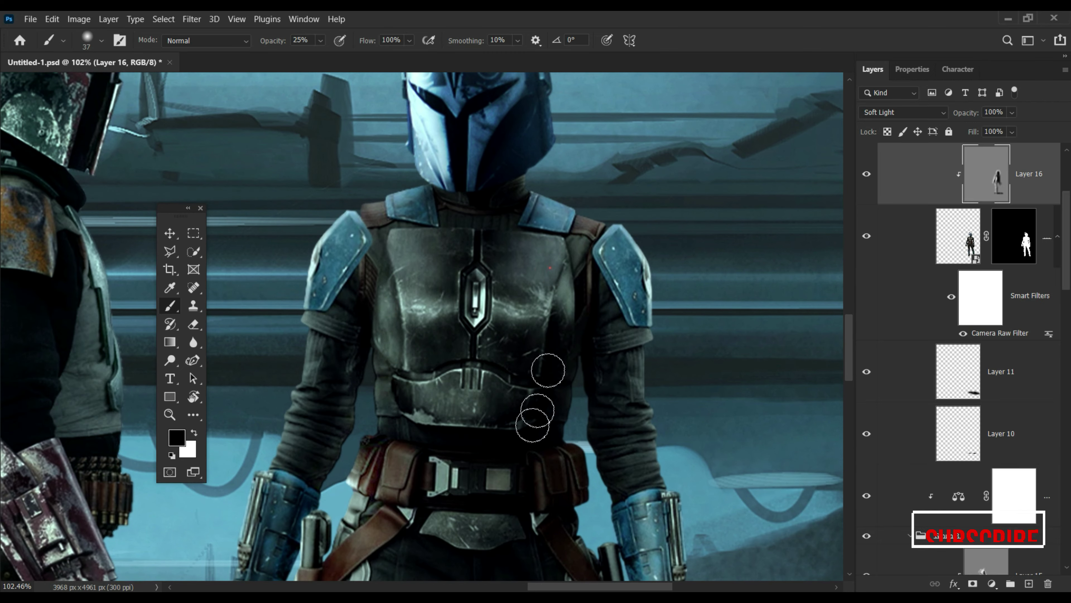
pyautogui.scroll(2, 481, 300)
pyautogui.hscroll(2, 549, 311)
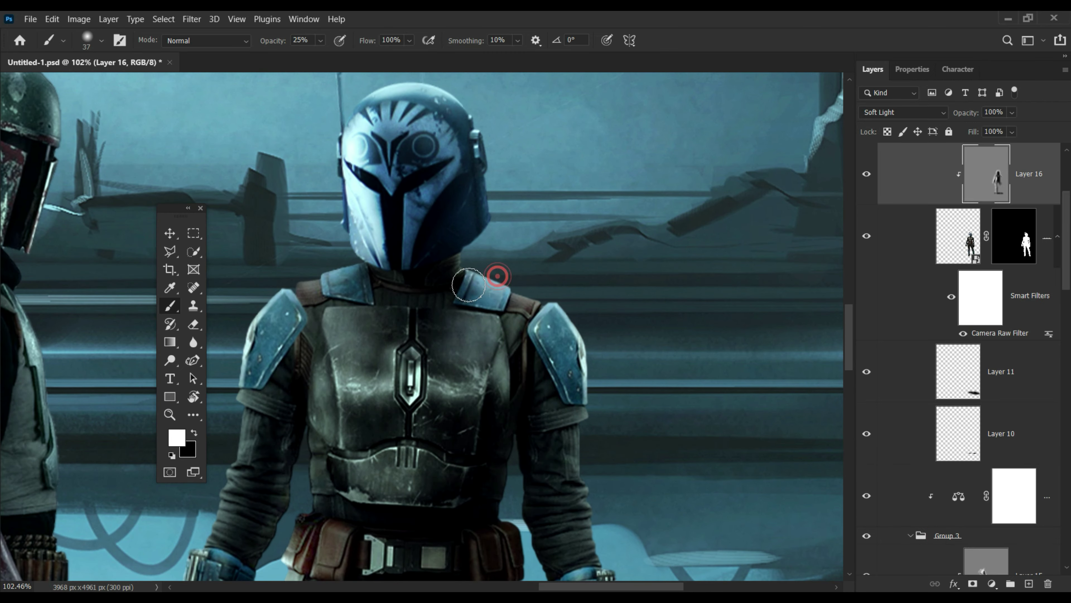
pyautogui.press('z')
pyautogui.hotkey('ctrl', '0')
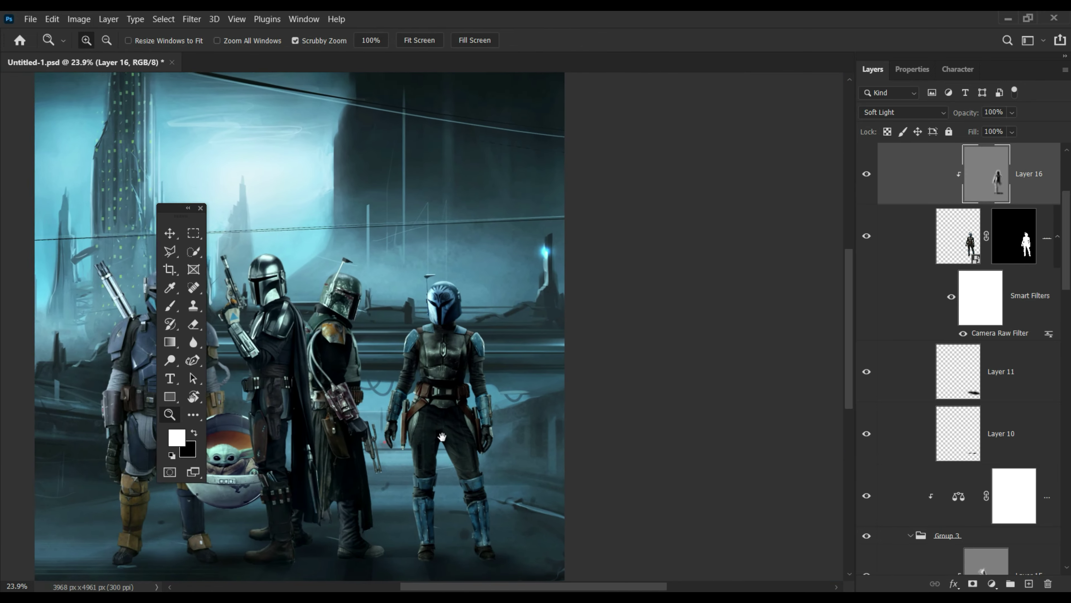
pyautogui.moveTo(543, 328); pyautogui.dragTo(98, 262)
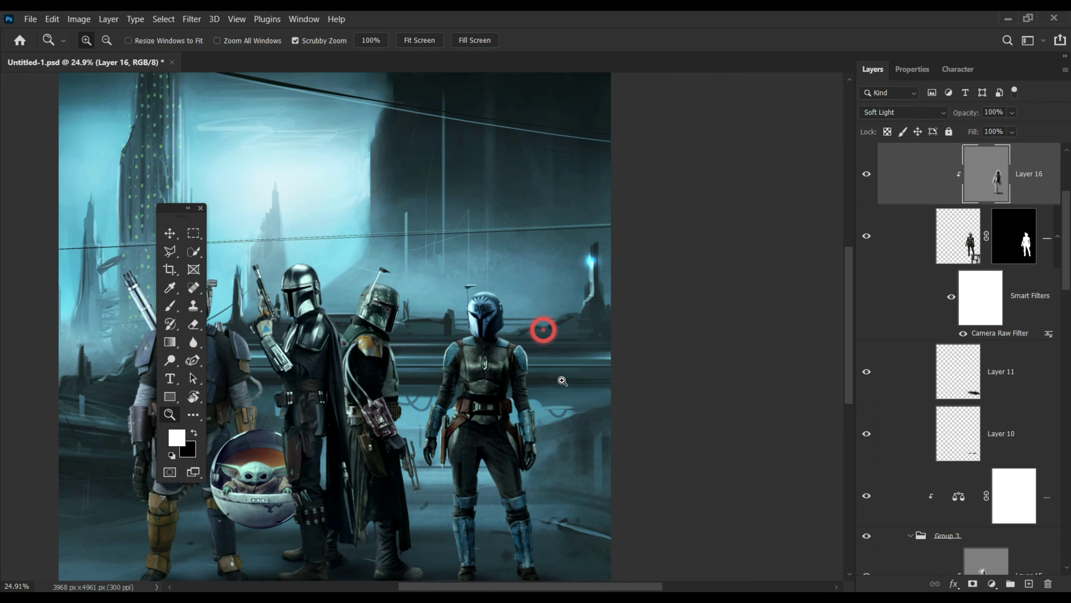
# - Shade the legs with dark and light strokes and lower the shading layer to 80% opacity
pyautogui.press('x')
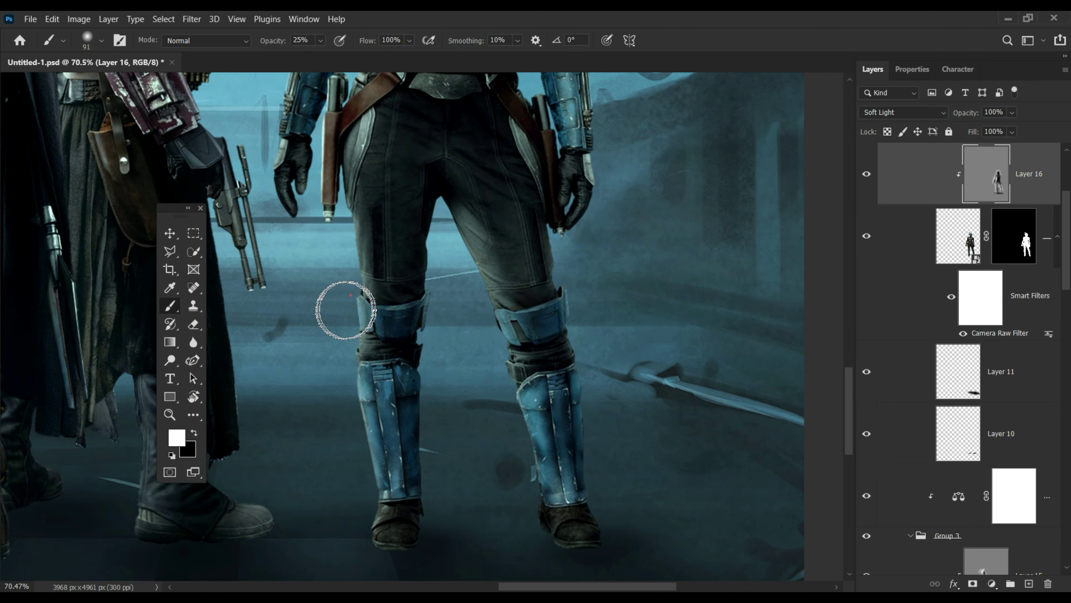
pyautogui.scroll(5, 539, 300)
pyautogui.press('x')
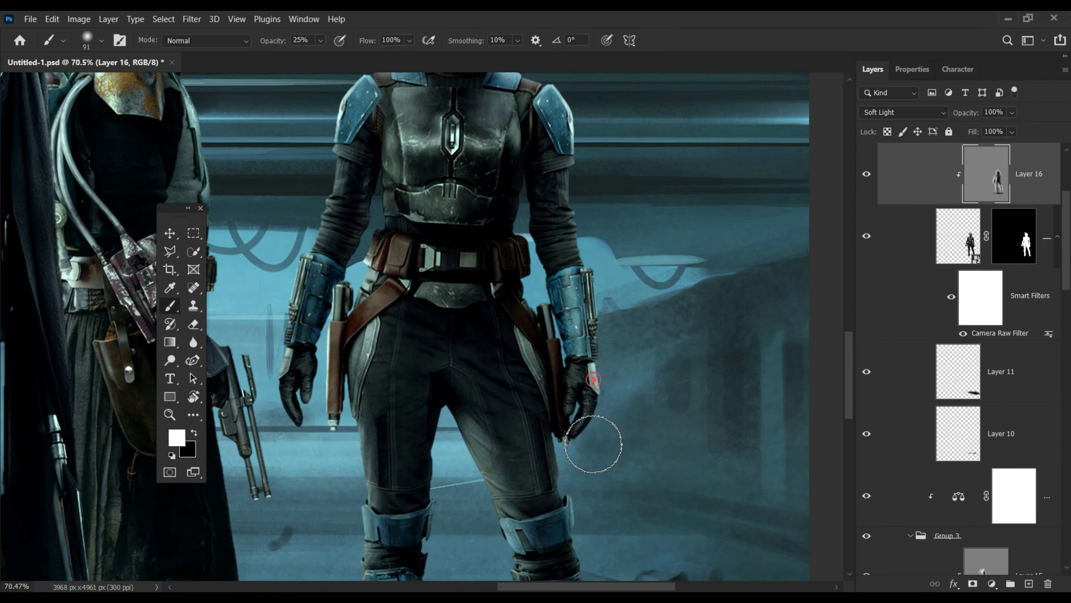
pyautogui.press('x')
pyautogui.scroll(4, 570, 330)
pyautogui.scroll(1, 536, 313)
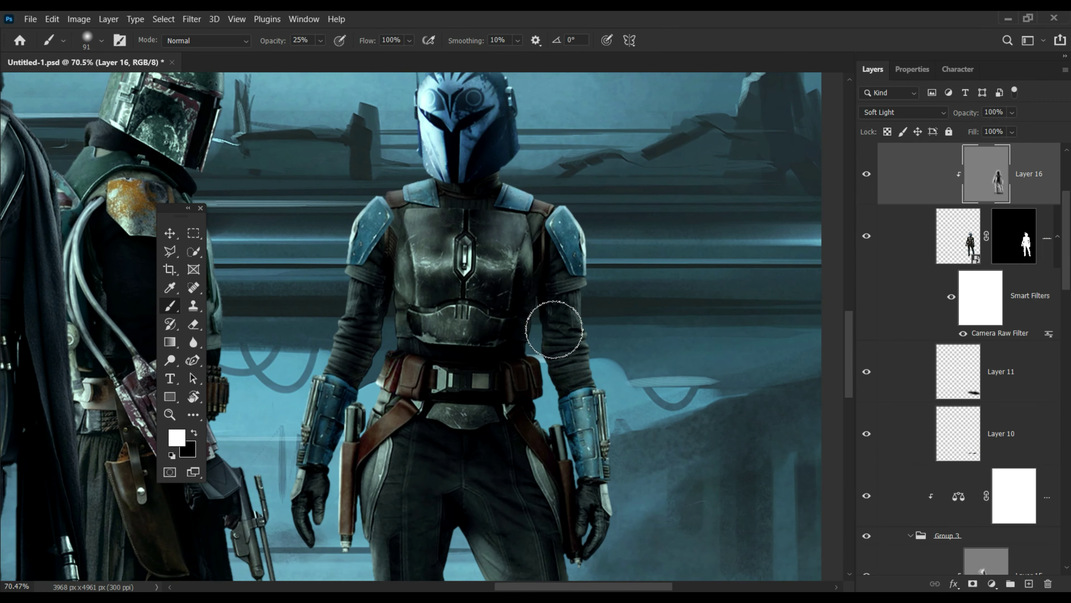
pyautogui.hotkey('ctrl', '0')
pyautogui.press('v')
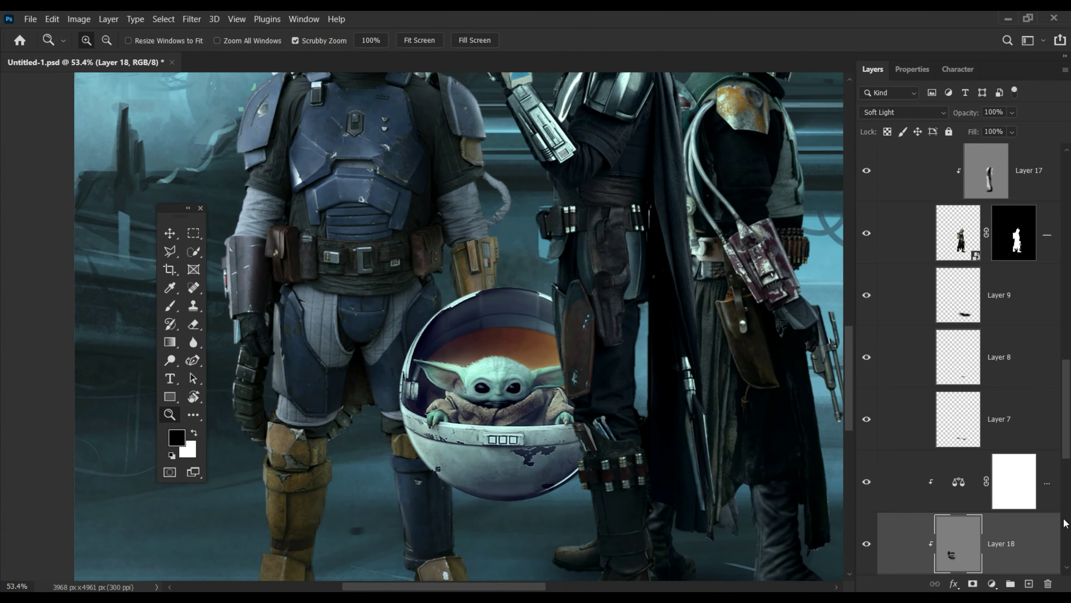
# - Paint extra black shading strokes over Grogu's pod on soft-light Layer 18
pyautogui.scroll(-1, 1046, 464)
pyautogui.press('b')
pyautogui.press('x')
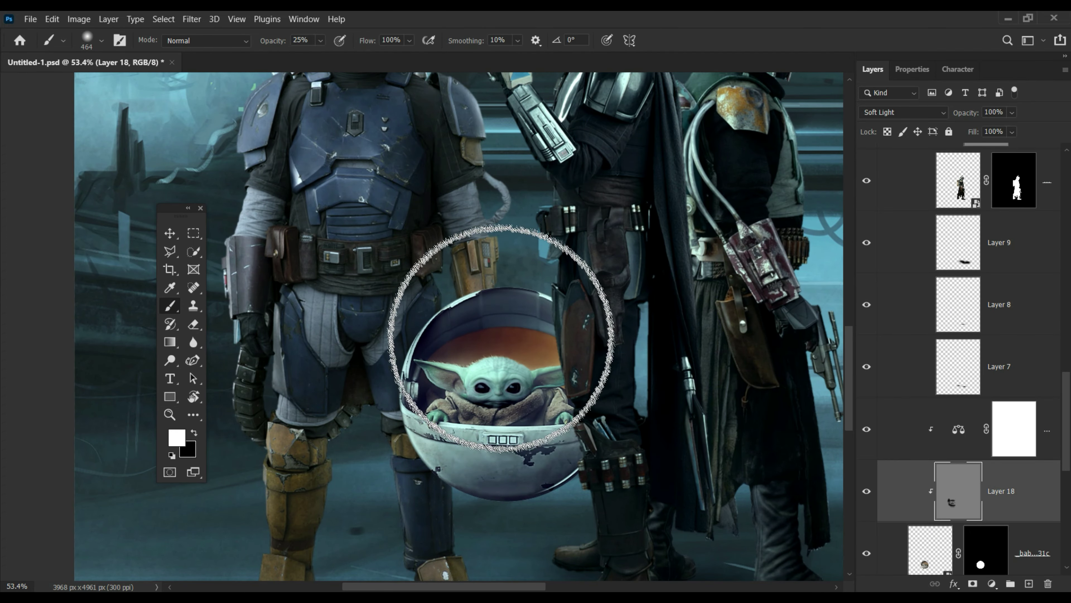
pyautogui.press('x')
pyautogui.moveTo(521, 251); pyautogui.dragTo(490, 431)
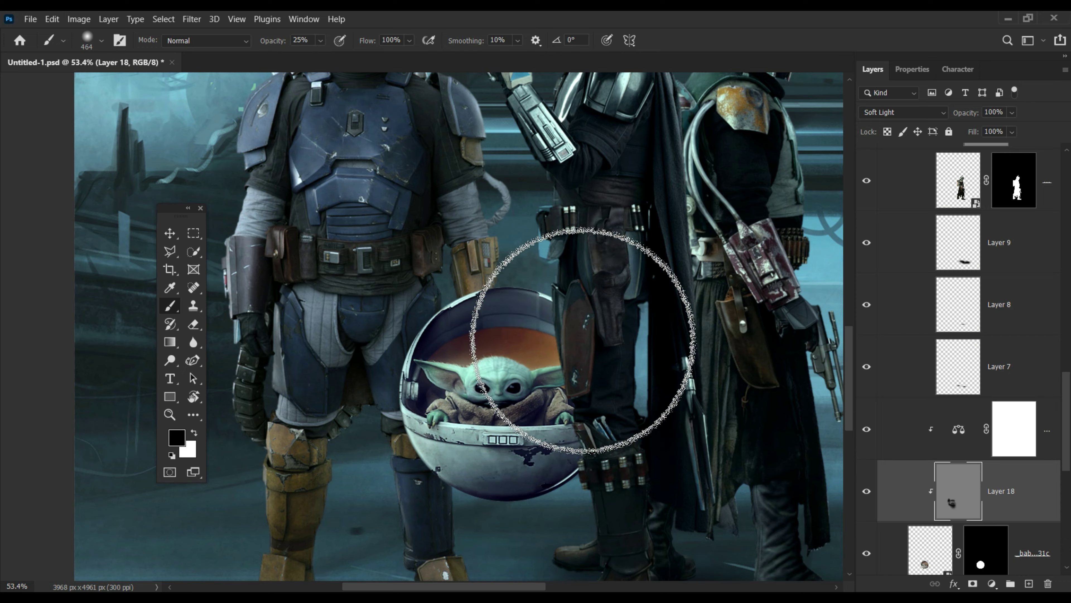
pyautogui.press('z')
pyautogui.moveTo(582, 340)
pyautogui.mouseDown()
pyautogui.moveTo(550, 408)
pyautogui.moveTo(570, 406)
pyautogui.mouseUp()
# - Shrink the brush and darken the shading on the left figure's thigh
pyautogui.moveTo(533, 376); pyautogui.dragTo(566, 376)
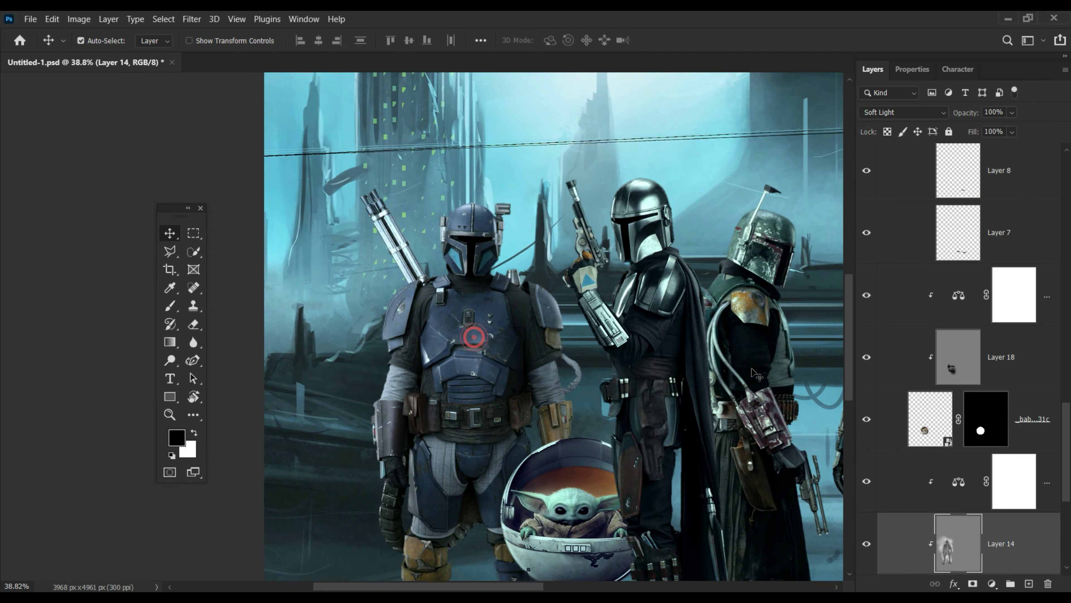
pyautogui.hotkey('alt', '[')
pyautogui.hotkey('alt', '[')
pyautogui.hotkey('alt', '[')
pyautogui.press('b')
pyautogui.moveTo(490, 334)
pyautogui.mouseDown()
pyautogui.moveTo(526, 274)
pyautogui.moveTo(544, 140)
pyautogui.mouseUp()
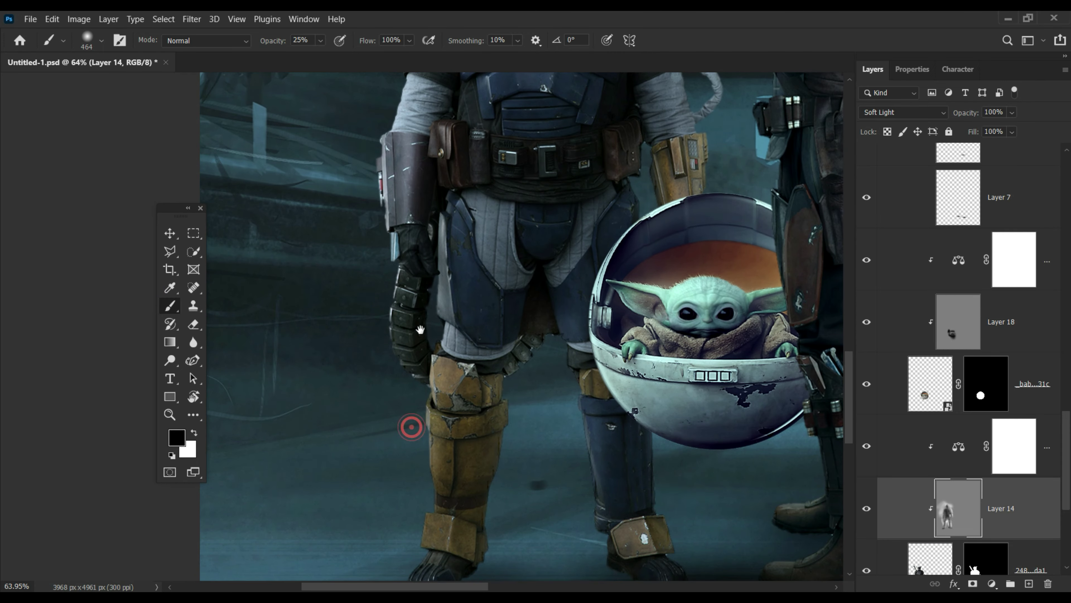
pyautogui.moveTo(478, 256); pyautogui.dragTo(478, 311)
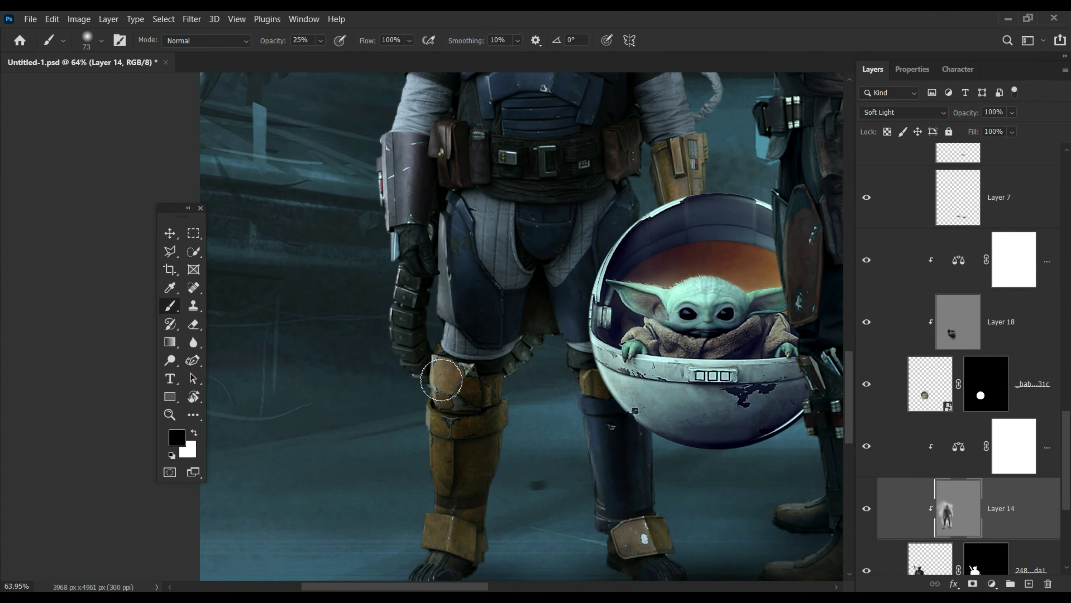
pyautogui.scroll(-3, 420, 443)
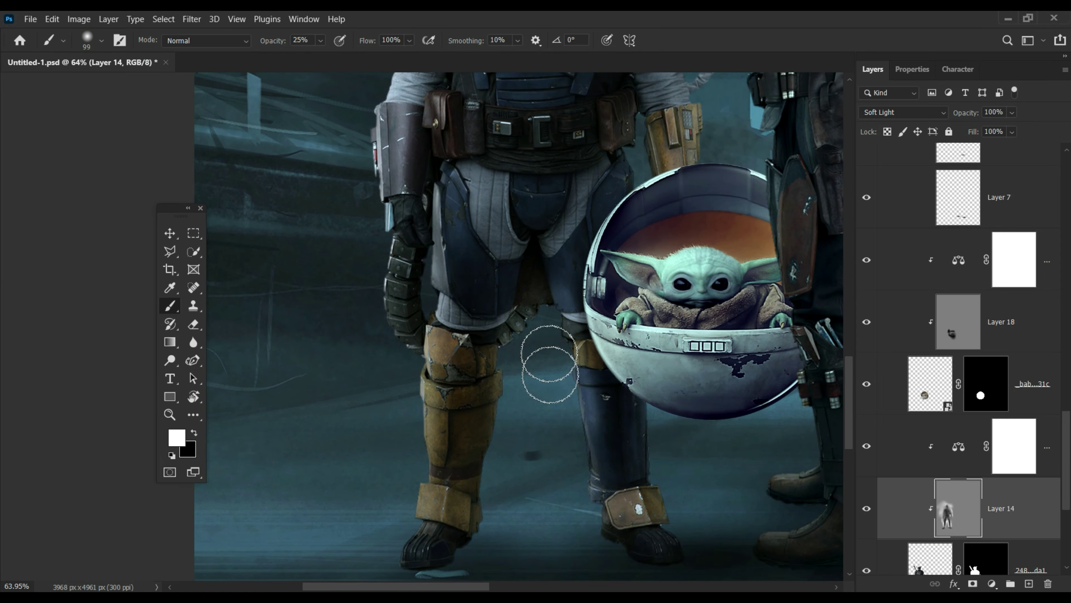
# - Add dark and white touches to the figure's forearm and upper body, with the layer at 83% opacity
pyautogui.press('z')
pyautogui.click(569, 406)
pyautogui.click(169, 307)
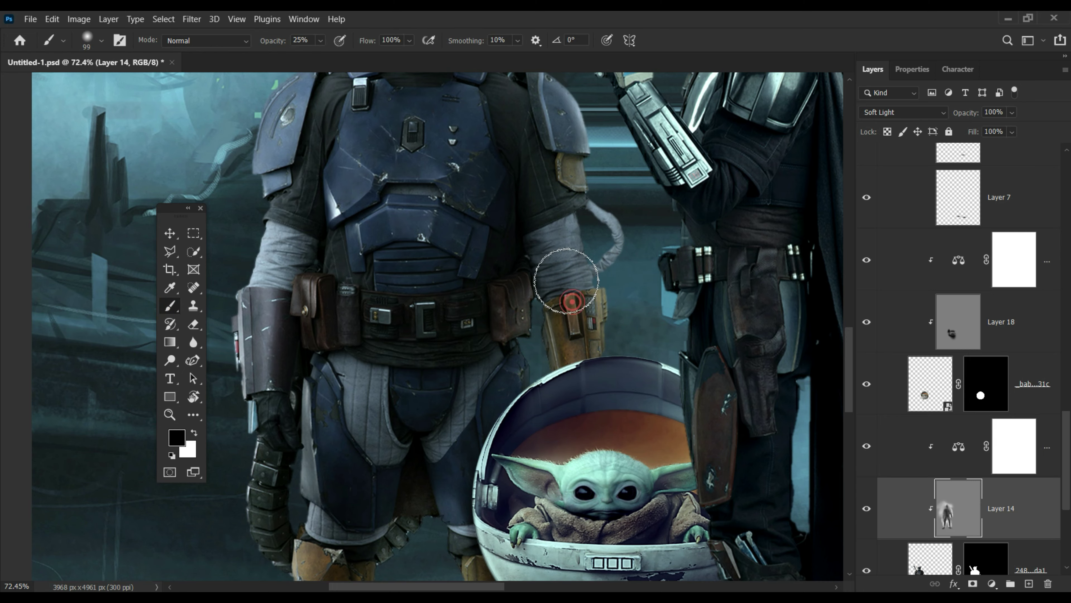
pyautogui.moveTo(518, 277); pyautogui.dragTo(552, 360)
pyautogui.click(368, 176)
pyautogui.moveTo(357, 425); pyautogui.dragTo(362, 590)
pyautogui.press('x')
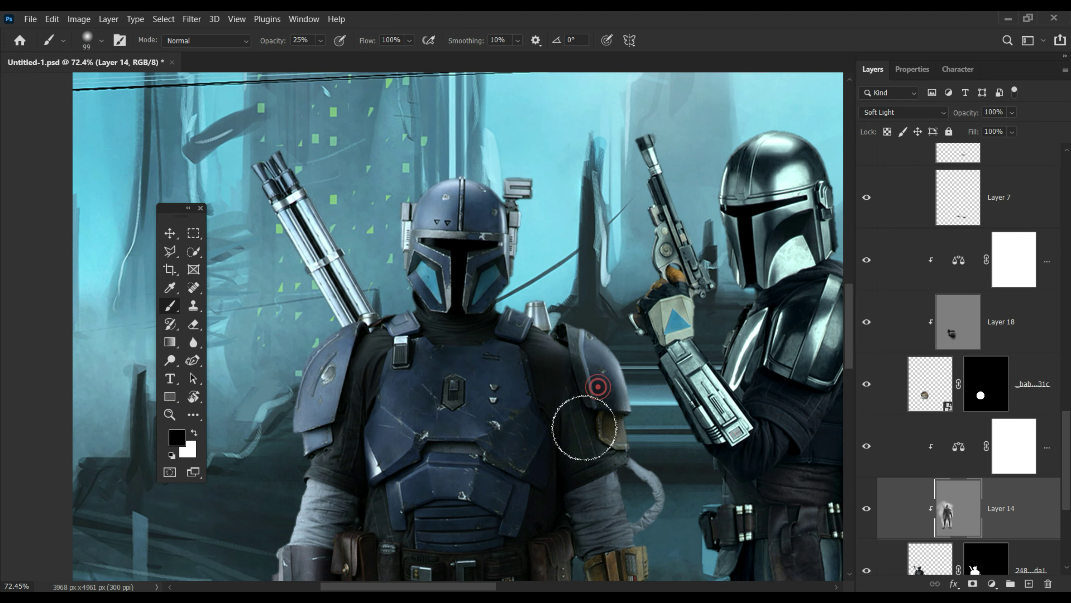
pyautogui.hotkey('ctrl', '-')
pyautogui.hotkey('ctrl', '-')
pyautogui.hotkey('ctrl', '-')
pyautogui.click(524, 428)
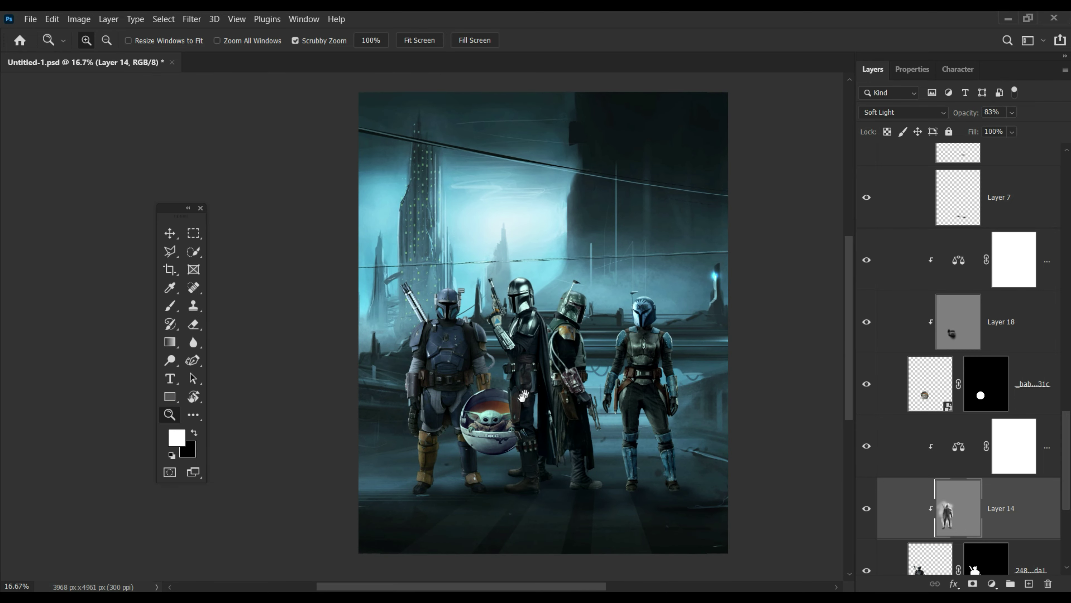
# - Collapse Group 5 and select Layer 13 to add content above it
pyautogui.moveTo(523, 396); pyautogui.dragTo(509, 404)
pyautogui.press('v')
pyautogui.scroll(5, 957, 338)
pyautogui.scroll(5, 958, 338)
pyautogui.click(882, 151)
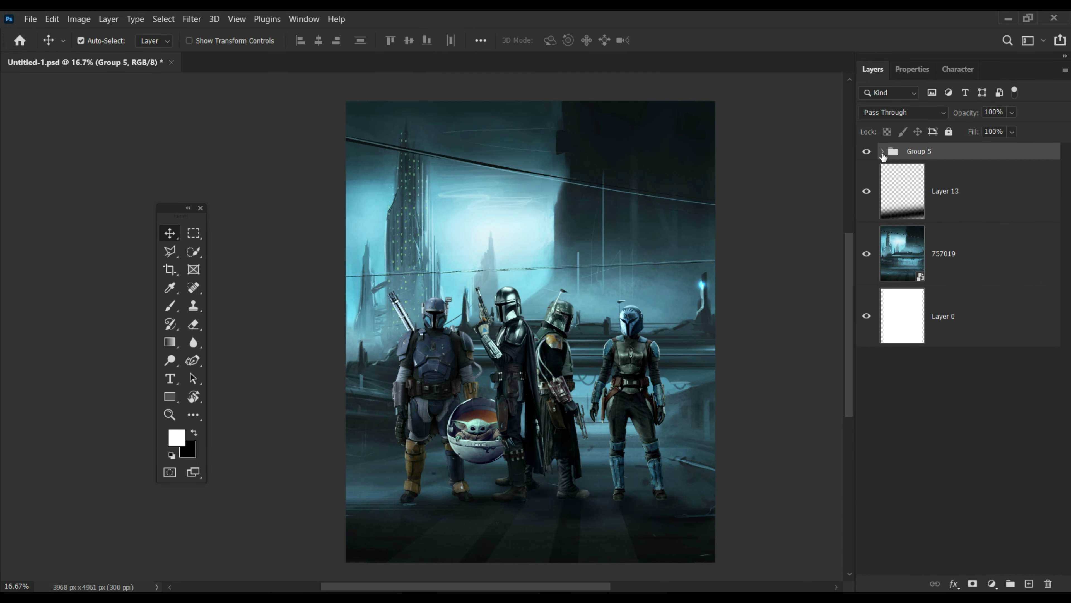
pyautogui.click(866, 191)
pyautogui.click(903, 190)
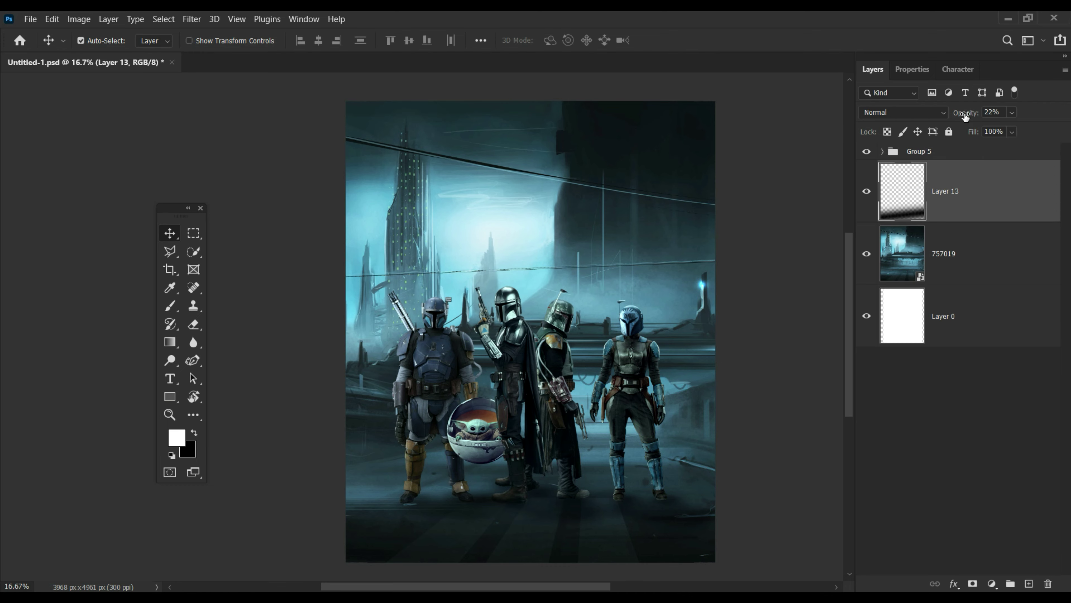
# - Place the Mandalorian logo, scaled down at the top of the poster, with a Color Overlay
pyautogui.hotkey('alt', 'Tab')
pyautogui.moveTo(514, 143)
pyautogui.mouseDown()
pyautogui.moveTo(531, 337)
pyautogui.moveTo(567, 203)
pyautogui.mouseUp()
pyautogui.moveTo(715, 132); pyautogui.dragTo(654, 156)
pyautogui.press('Return')
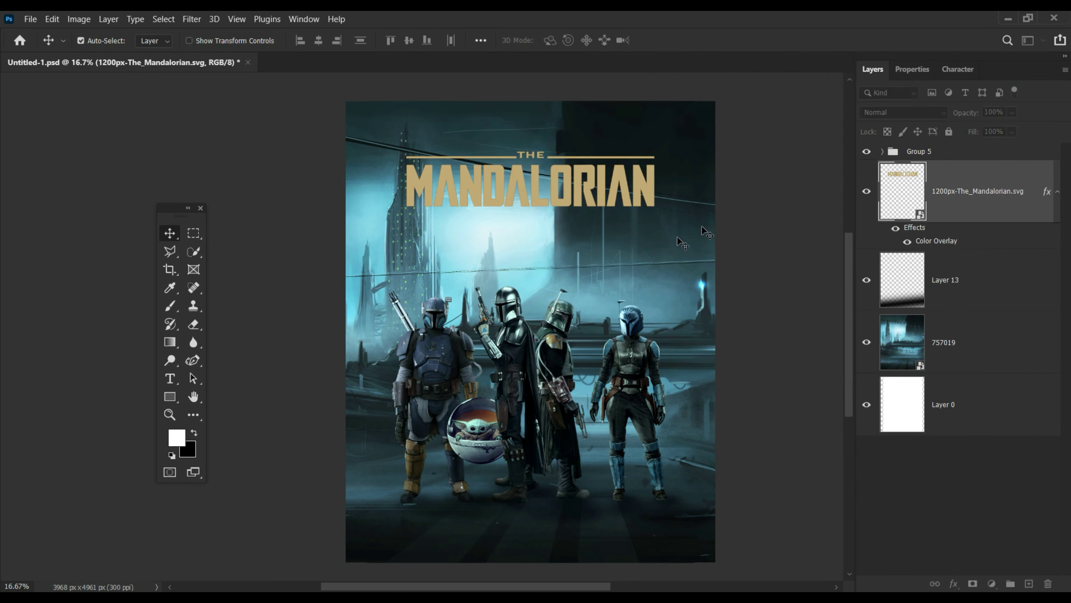
pyautogui.moveTo(394, 394); pyautogui.dragTo(404, 411)
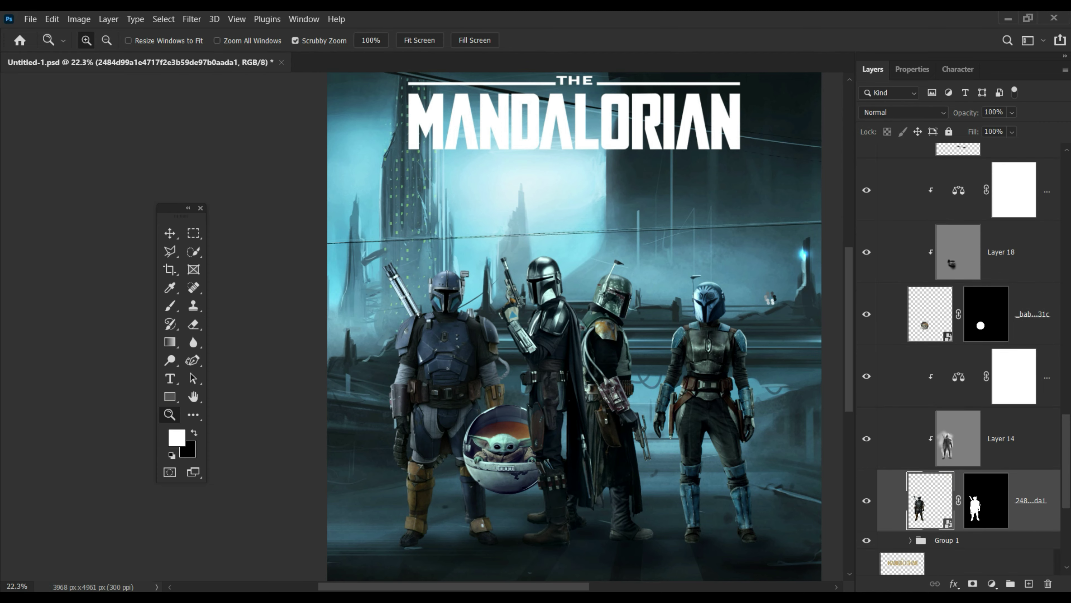
# - Raise the left figure's exposure to +0.20 with the Camera Raw filter
pyautogui.hotkey('shift', 'ctrl', 'a')
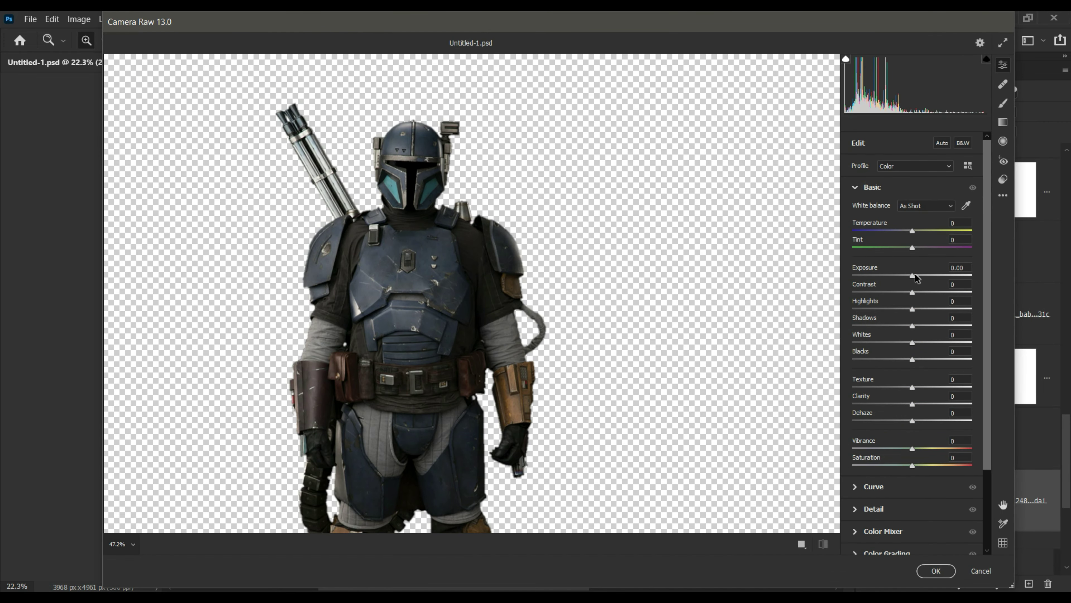
pyautogui.moveTo(881, 269); pyautogui.dragTo(890, 268)
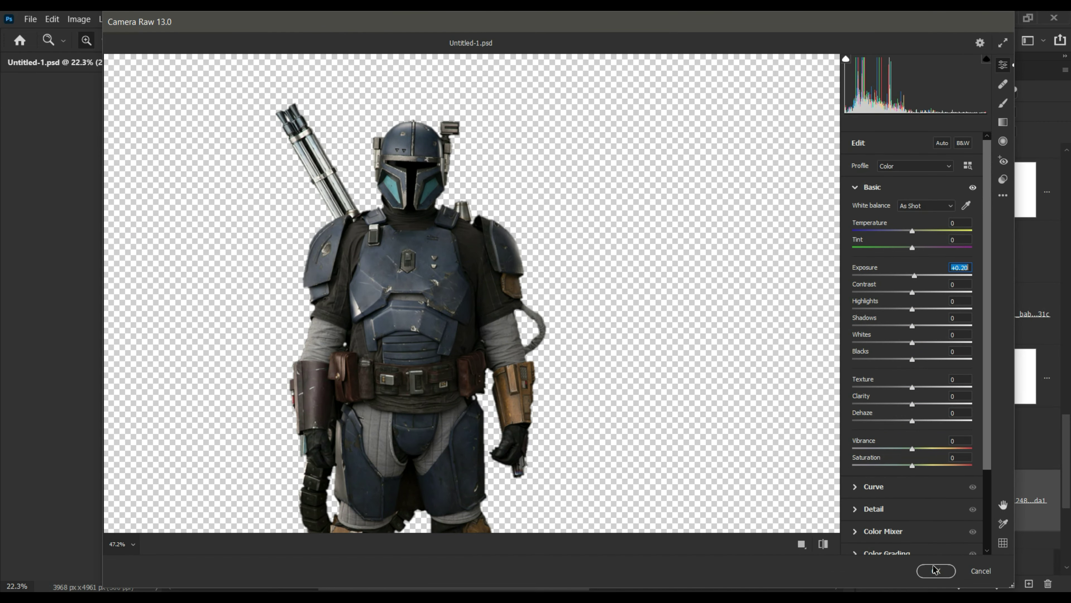
pyautogui.click(935, 569)
pyautogui.moveTo(561, 378); pyautogui.dragTo(536, 378)
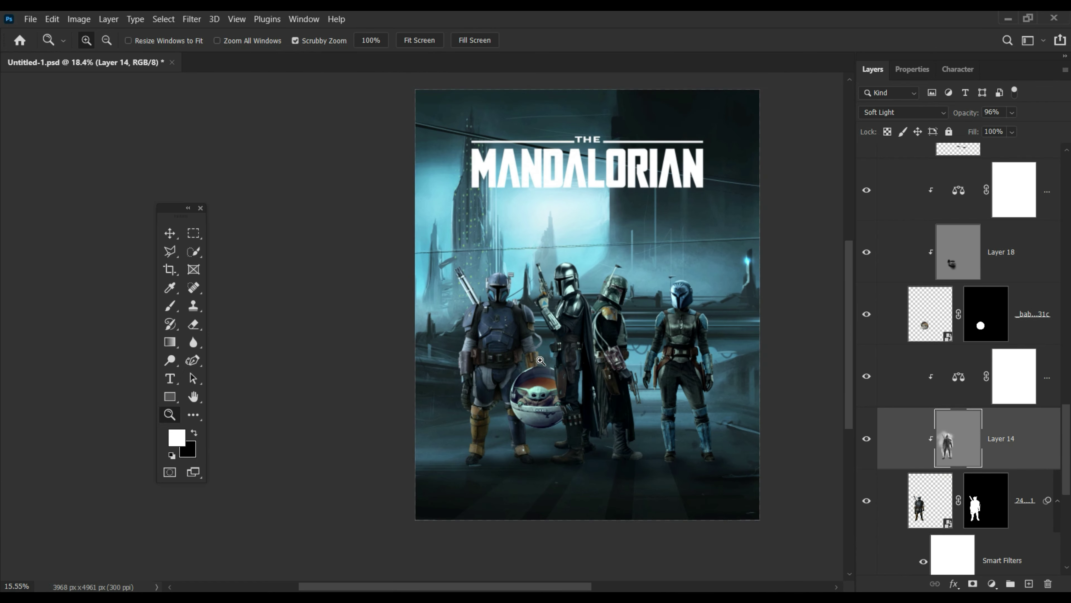
# - Group all layers into Group 6 and convert it to a smart object
pyautogui.press('v')
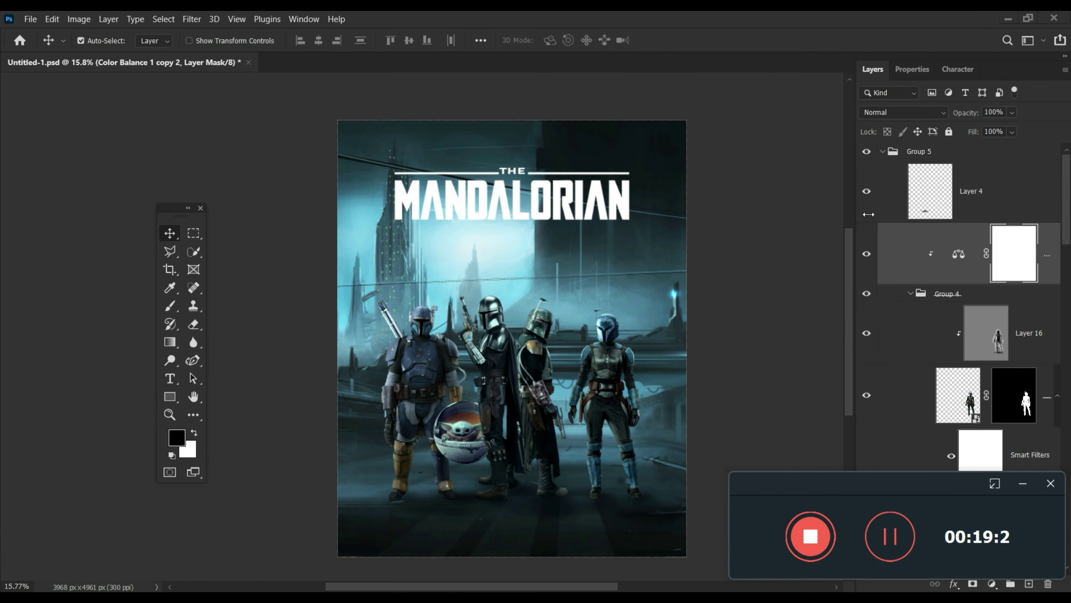
pyautogui.hotkey('ctrl', 'g')
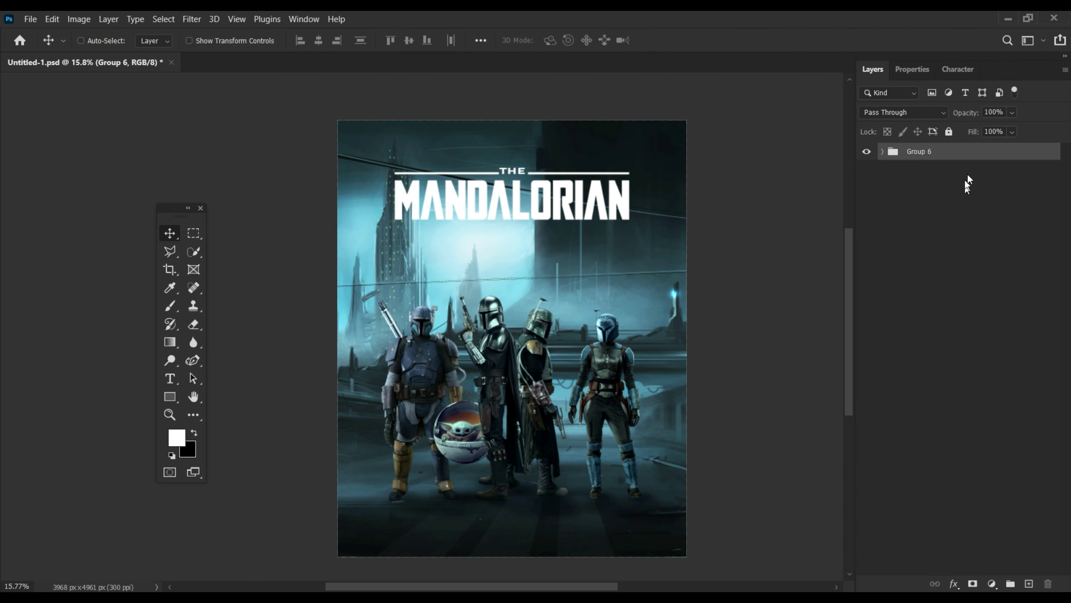
pyautogui.rightClick(939, 158)
pyautogui.click(840, 210)
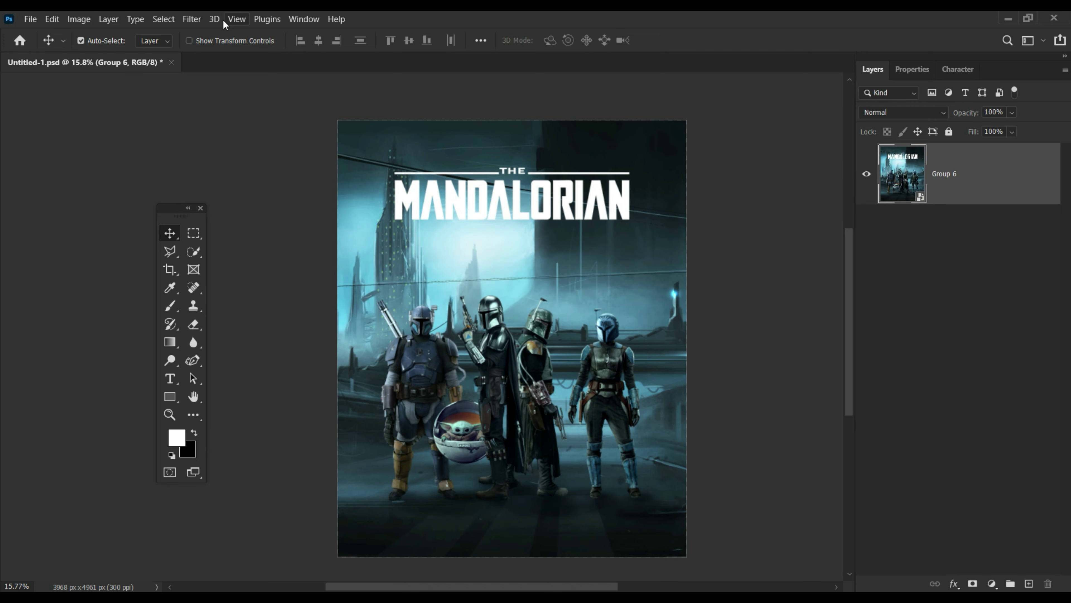
# - In Camera Raw, raise highlights, lower whites, set contrast to -8 and keep saturation at 0
pyautogui.click(192, 19)
pyautogui.click(239, 110)
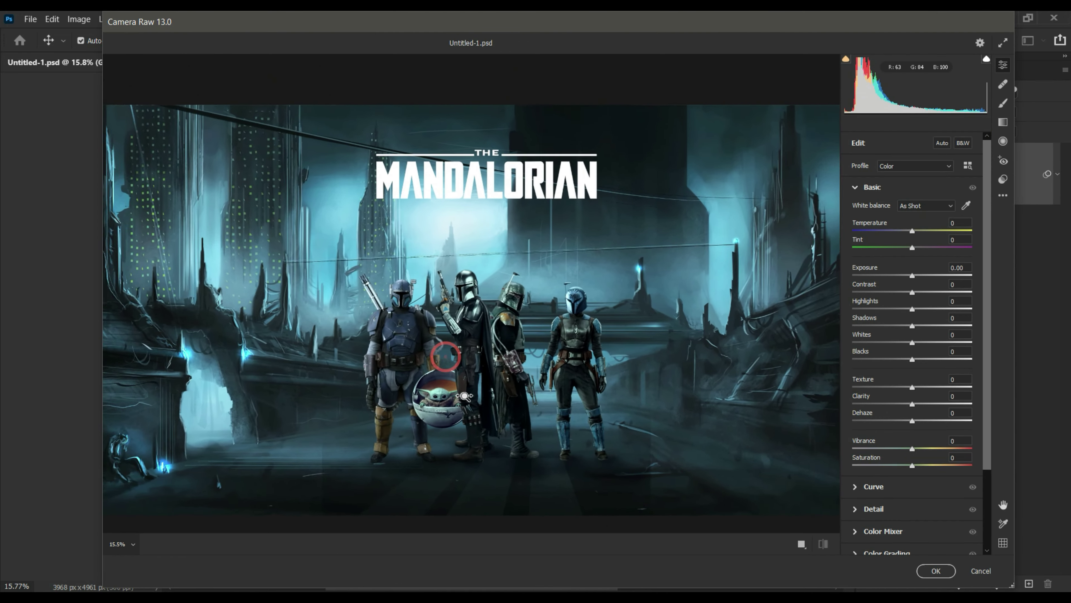
pyautogui.scroll(4, 483, 405)
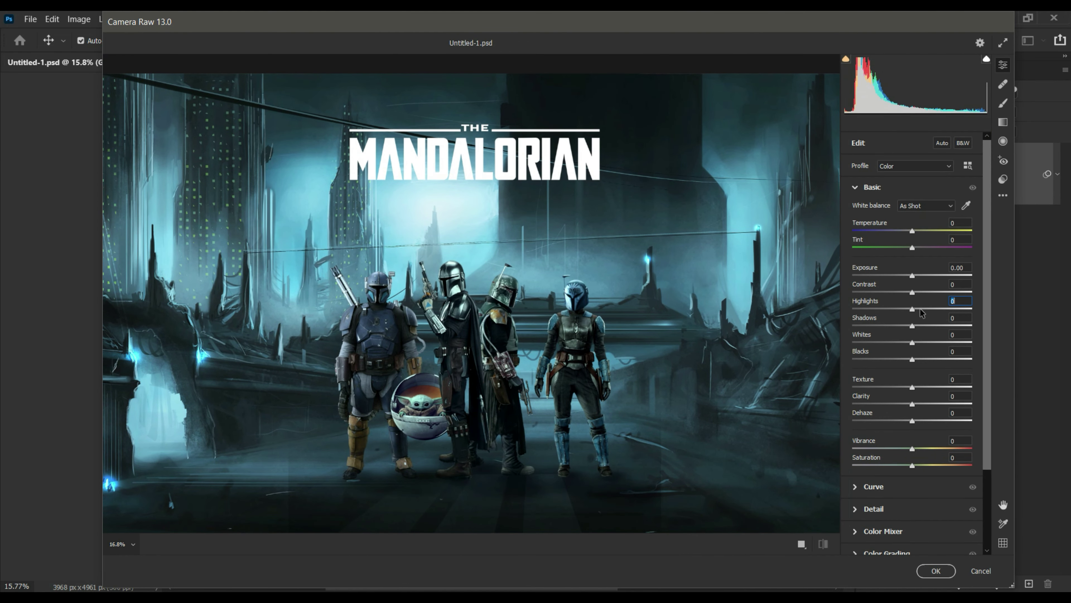
pyautogui.moveTo(912, 309)
pyautogui.mouseDown()
pyautogui.moveTo(897, 309)
pyautogui.moveTo(925, 333)
pyautogui.moveTo(908, 326)
pyautogui.moveTo(900, 359)
pyautogui.mouseUp()
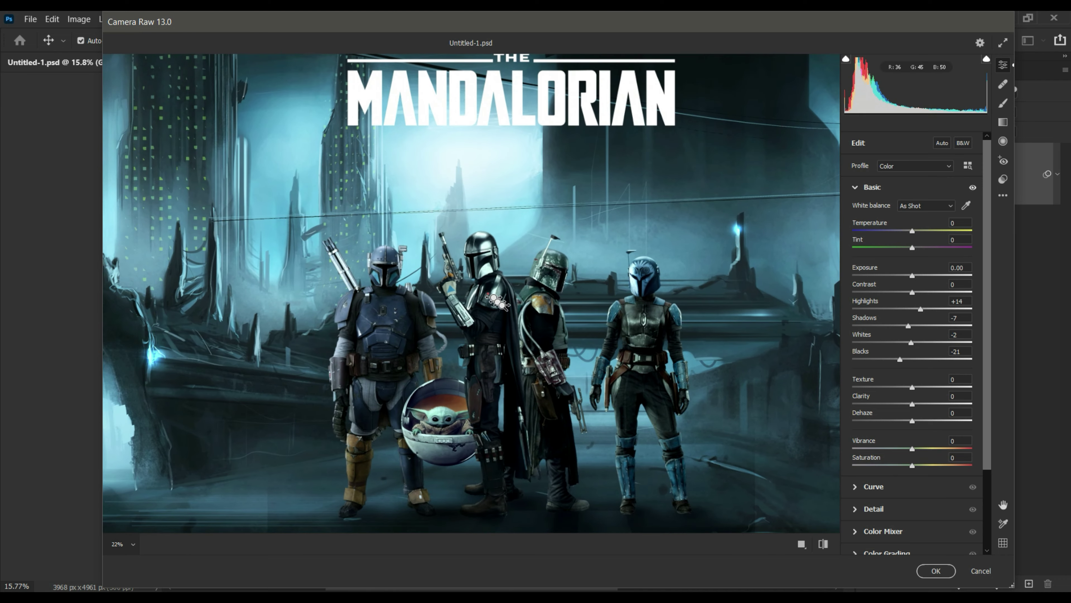
pyautogui.moveTo(625, 436); pyautogui.dragTo(597, 306)
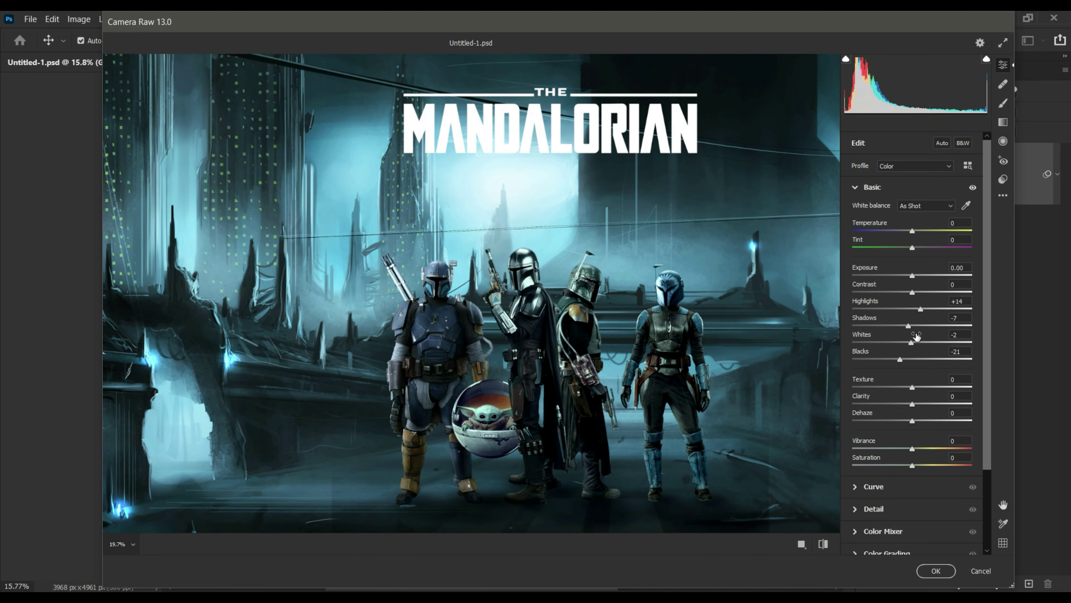
pyautogui.moveTo(912, 292); pyautogui.dragTo(907, 292)
pyautogui.scroll(-3, 913, 363)
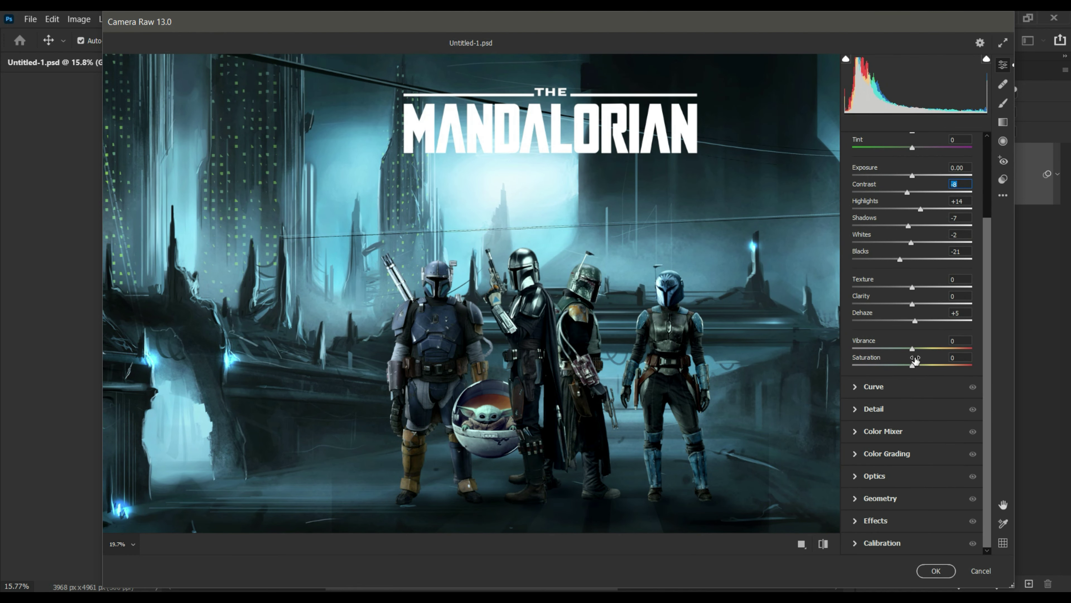
pyautogui.moveTo(913, 365); pyautogui.dragTo(903, 377)
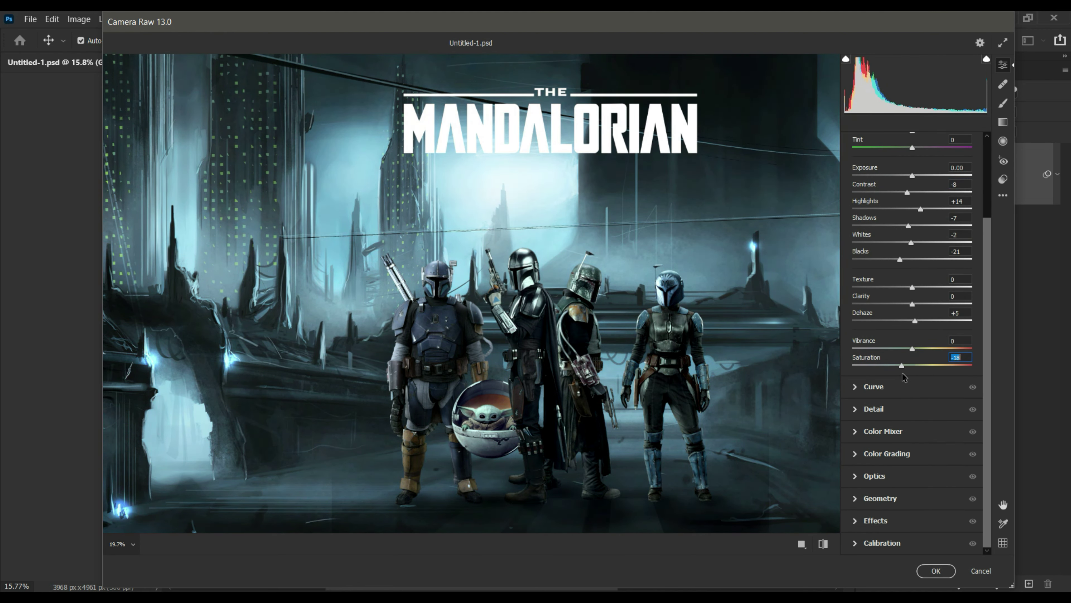
pyautogui.doubleClick(893, 366)
# - In the Color Mixer, desaturate the blues and darken their luminance to -8
pyautogui.click(856, 453)
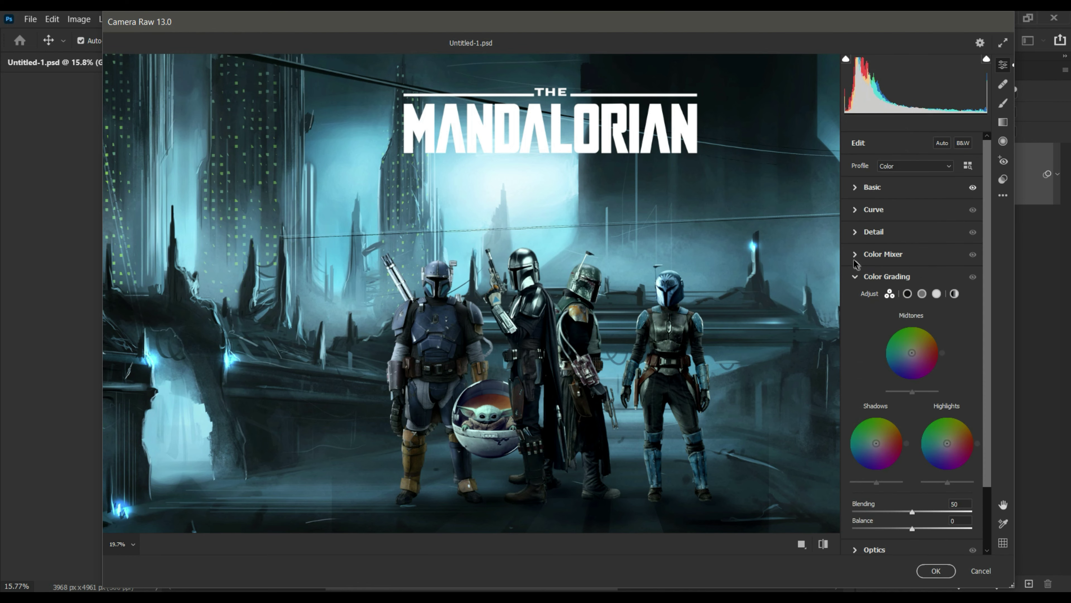
pyautogui.click(883, 254)
pyautogui.moveTo(912, 401); pyautogui.dragTo(885, 402)
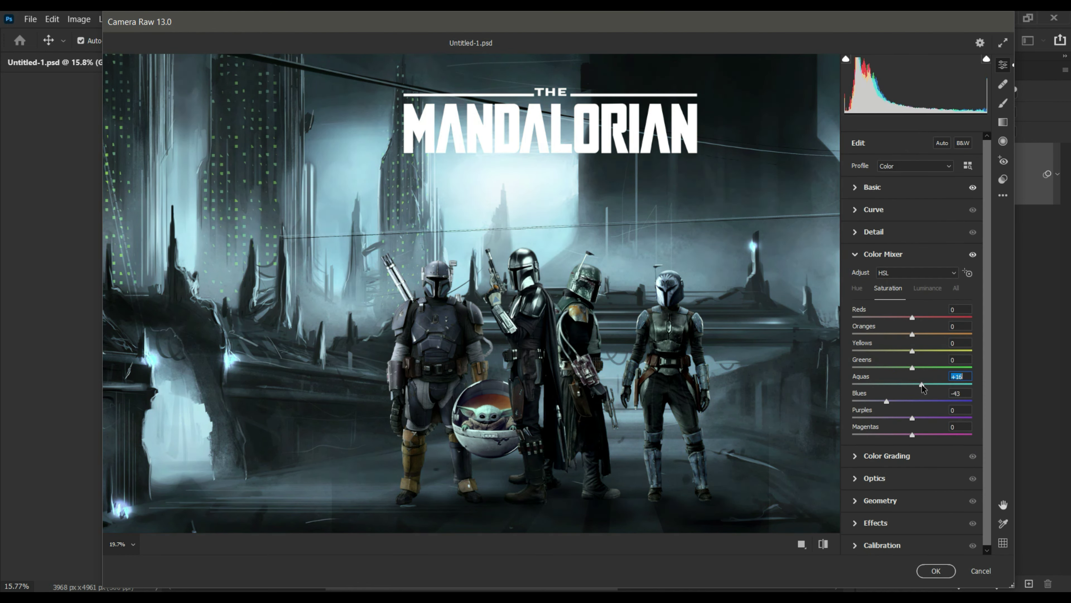
pyautogui.hotkey('ctrl', 'alt', 'shift', 'h')
pyautogui.hotkey('ctrl', 'alt', 'shift', 's')
pyautogui.click(927, 289)
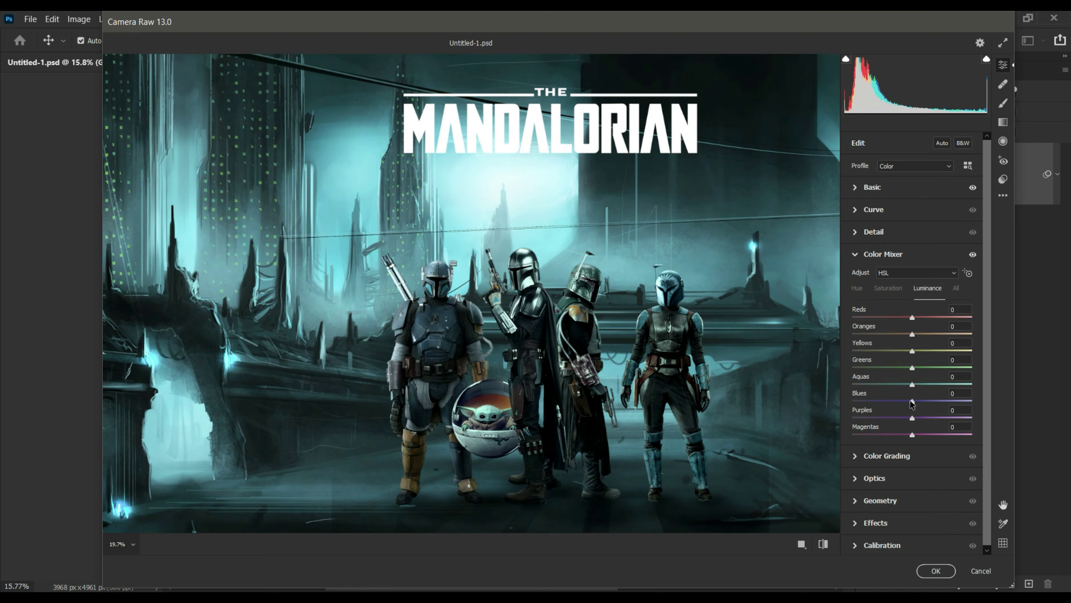
pyautogui.moveTo(912, 401); pyautogui.dragTo(906, 401)
# - Grade midtones toward cyan, shadows toward blue and highlights toward green, then apply
pyautogui.click(857, 456)
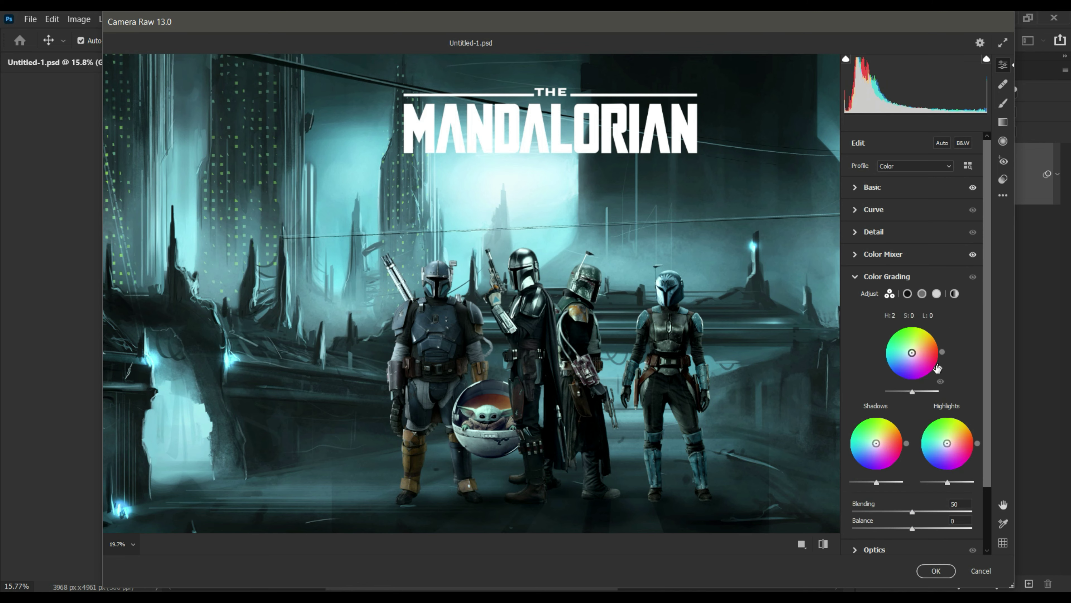
pyautogui.moveTo(912, 352)
pyautogui.mouseDown()
pyautogui.moveTo(883, 356)
pyautogui.moveTo(915, 356)
pyautogui.mouseUp()
pyautogui.moveTo(906, 443); pyautogui.dragTo(859, 476)
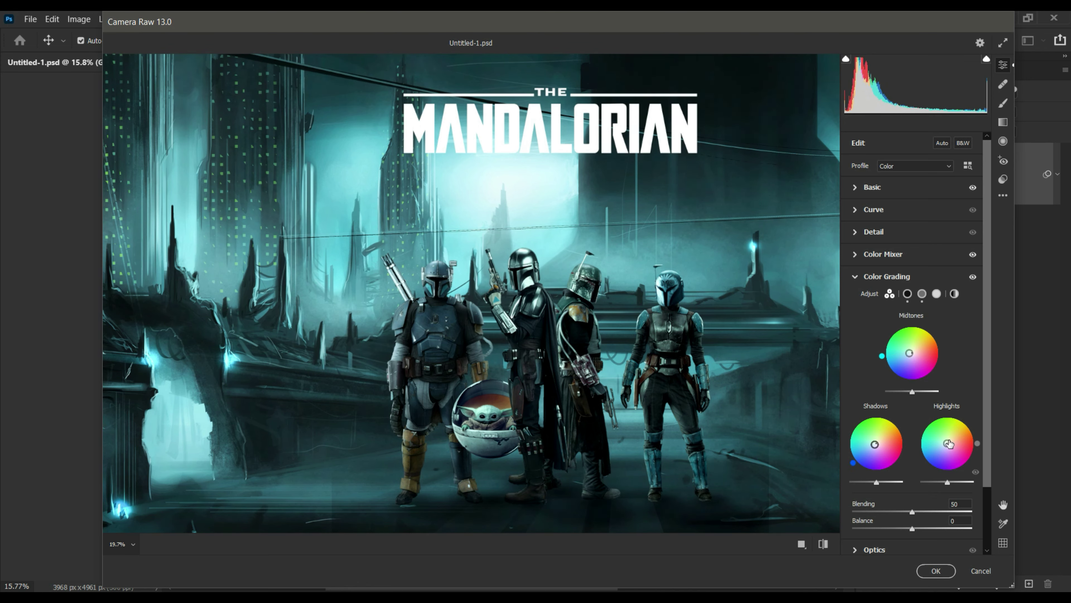
pyautogui.moveTo(949, 444)
pyautogui.mouseDown()
pyautogui.moveTo(926, 429)
pyautogui.moveTo(918, 453)
pyautogui.mouseUp()
pyautogui.moveTo(877, 482); pyautogui.dragTo(875, 482)
pyautogui.press('Return')
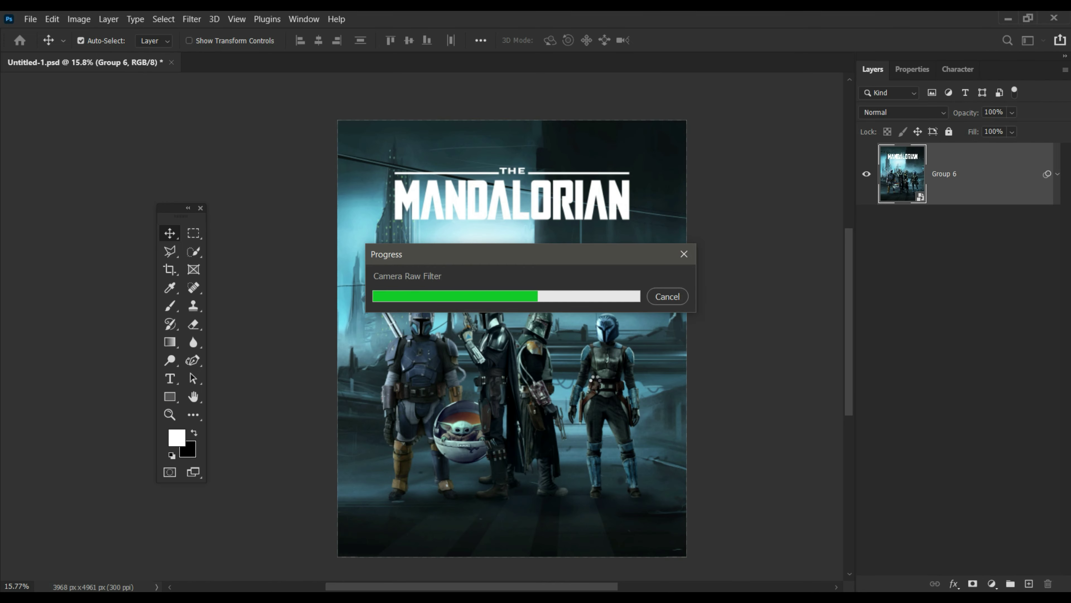
# - Add a Hue/Saturation layer with hue +8 and blues saturation -25, then edit the cyans
pyautogui.press('z')
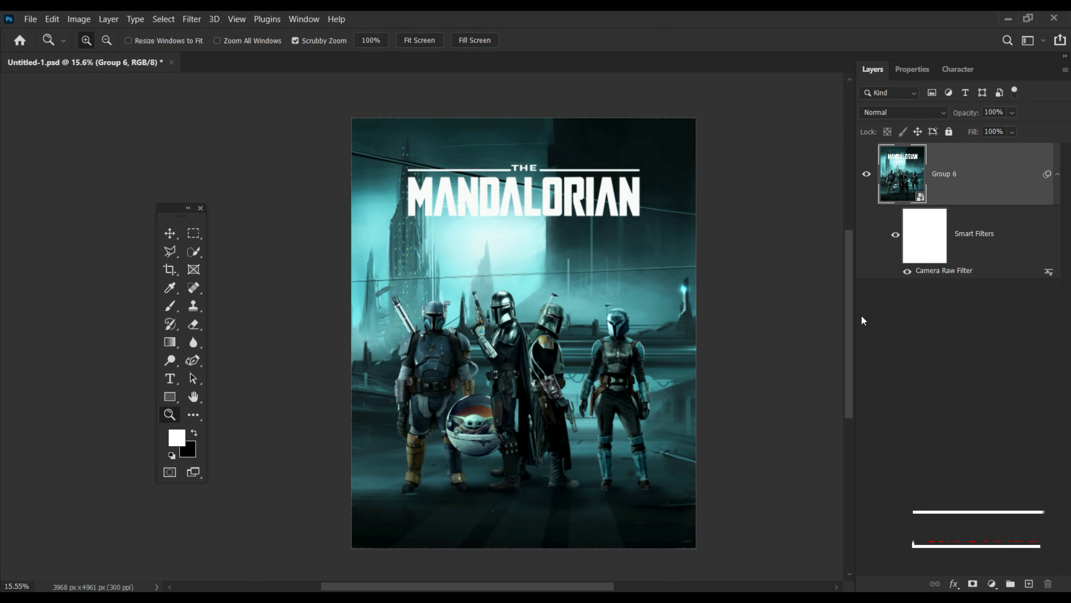
pyautogui.click(992, 583)
pyautogui.click(966, 454)
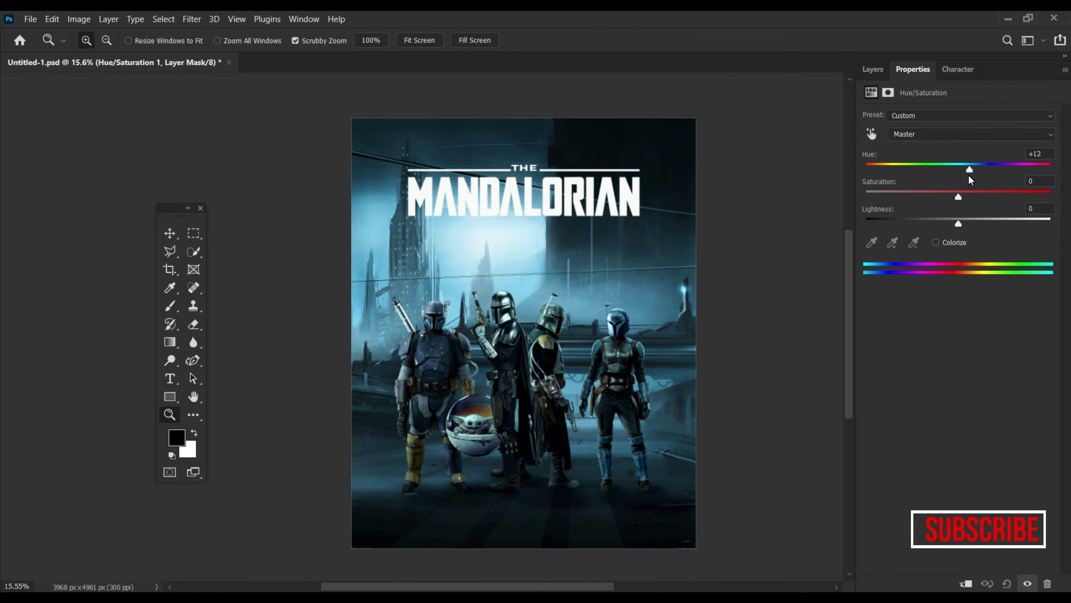
pyautogui.moveTo(969, 179)
pyautogui.mouseDown()
pyautogui.moveTo(947, 170)
pyautogui.moveTo(950, 196)
pyautogui.mouseUp()
pyautogui.click(924, 136)
pyautogui.click(928, 203)
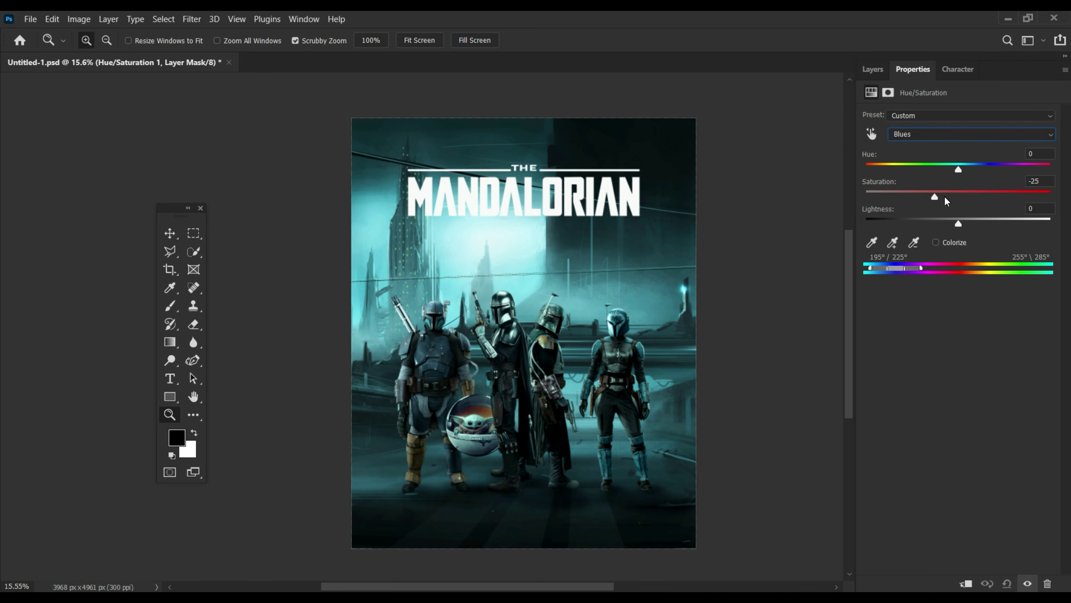
pyautogui.click(970, 134)
pyautogui.click(949, 189)
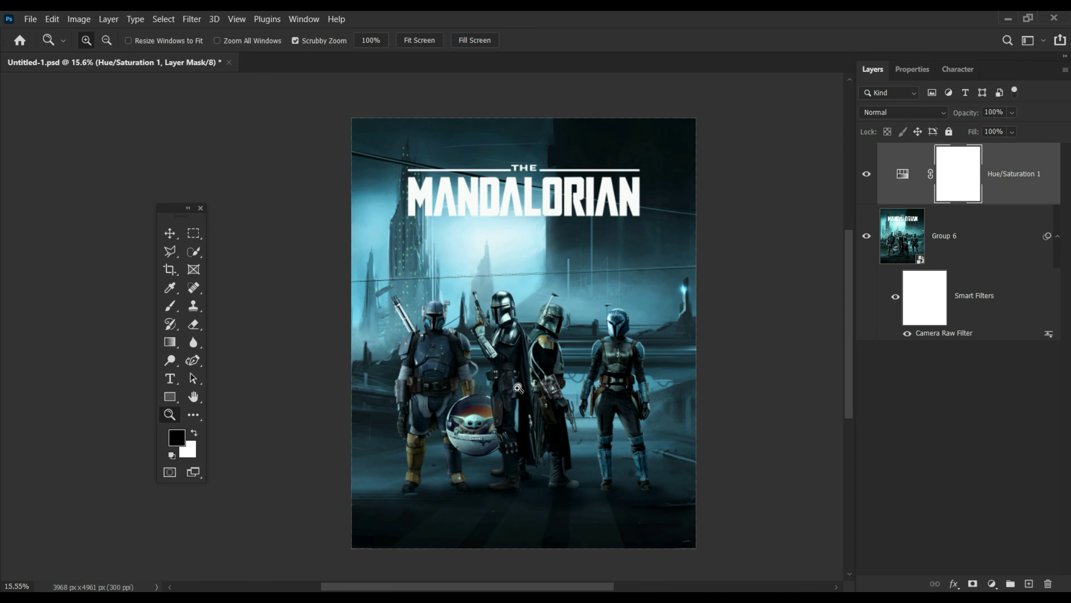
# - Apply a Custom smart filter to Group 6 and fade it to 34% opacity
pyautogui.click(191, 19)
pyautogui.moveTo(202, 303)
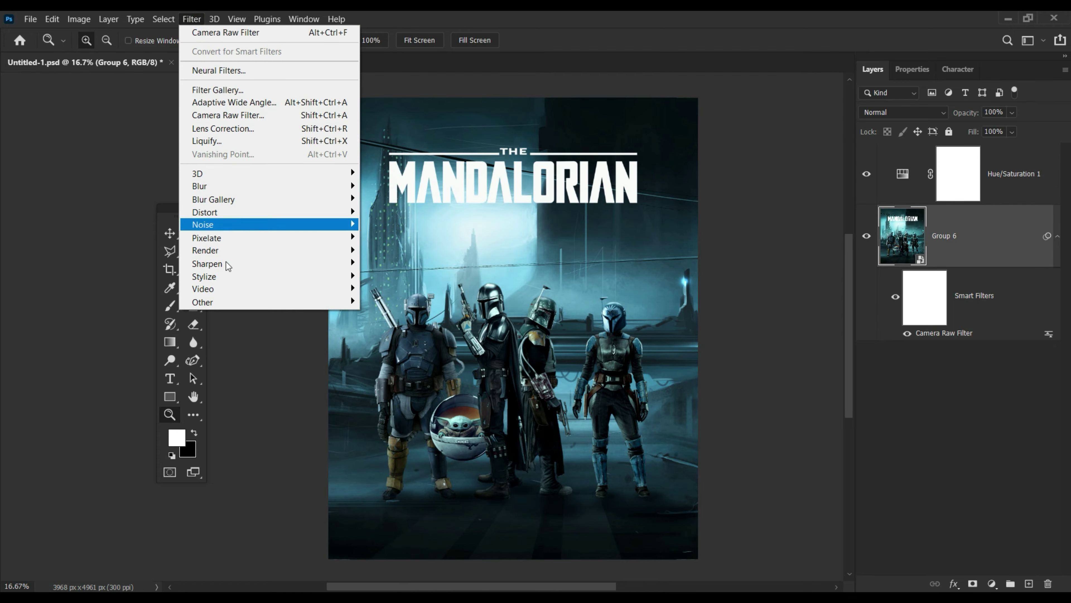
pyautogui.click(380, 299)
pyautogui.click(718, 153)
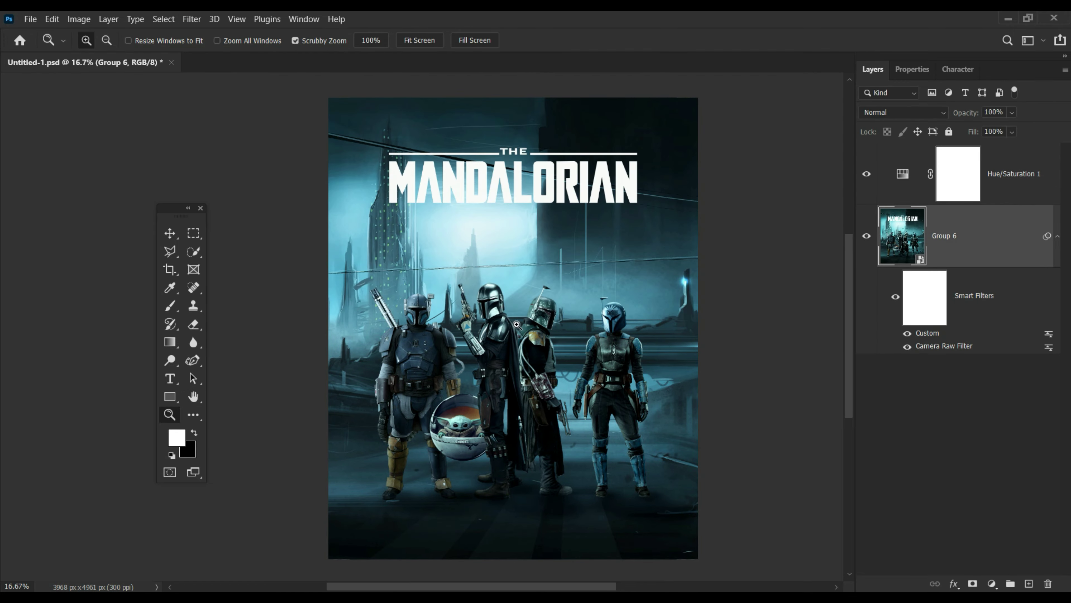
pyautogui.press('z')
pyautogui.moveTo(464, 295); pyautogui.dragTo(485, 296)
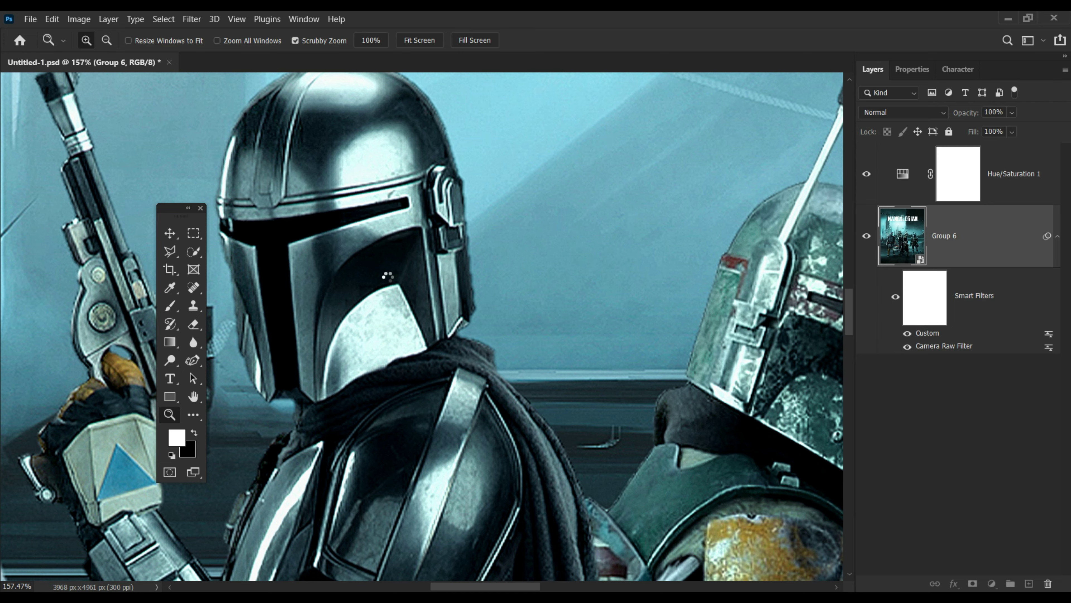
pyautogui.doubleClick(1049, 333)
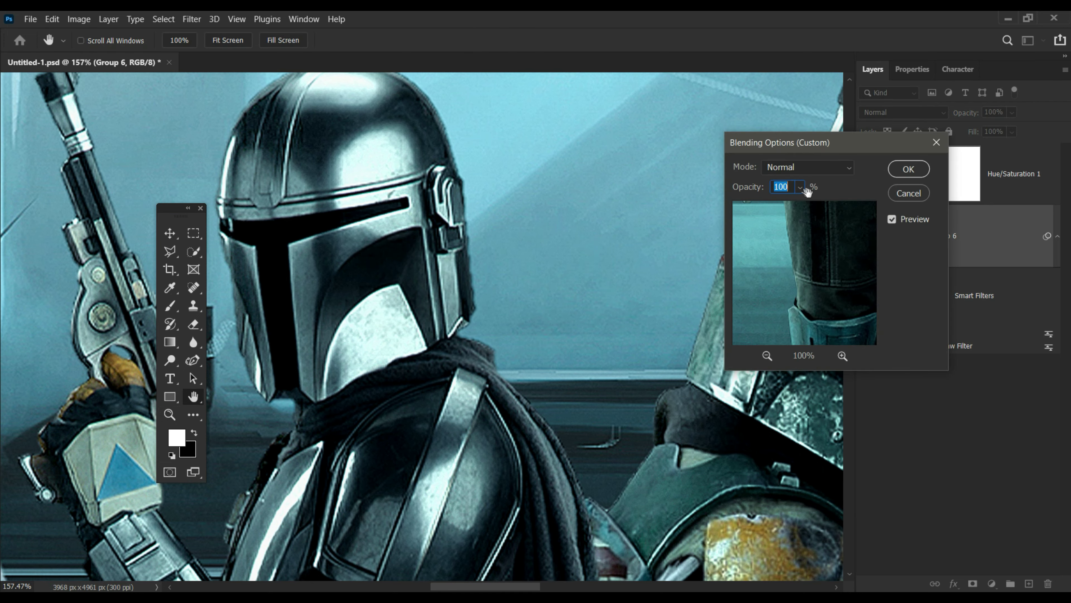
pyautogui.moveTo(799, 187); pyautogui.dragTo(772, 205)
pyautogui.click(908, 169)
pyautogui.scroll(-5, 485, 379)
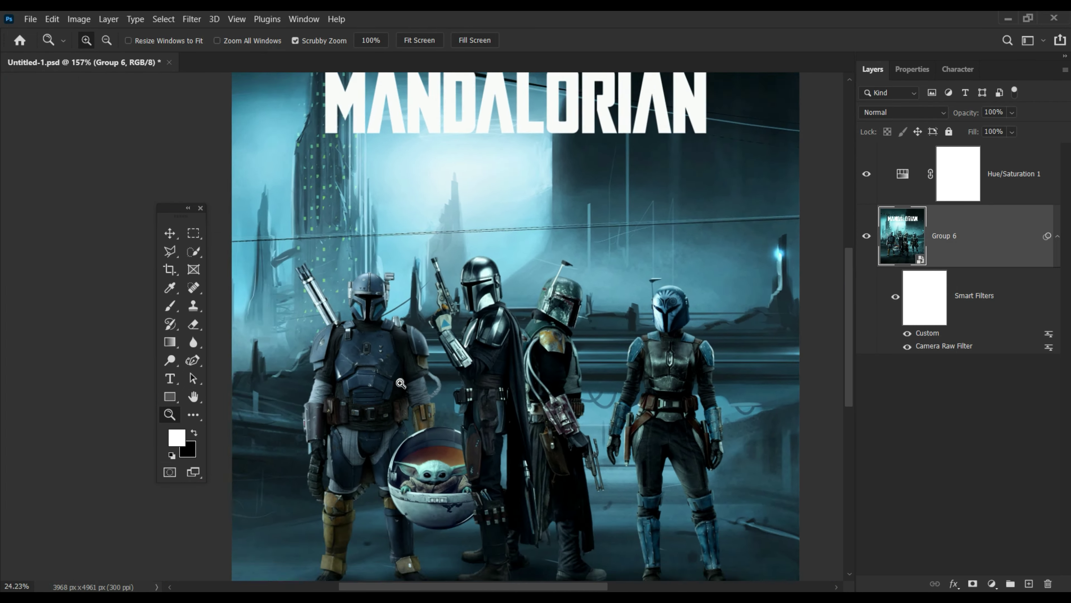
pyautogui.scroll(2, 485, 379)
# - Add an 'S' text layer after the title and enlarge it to about 200%
pyautogui.press('v')
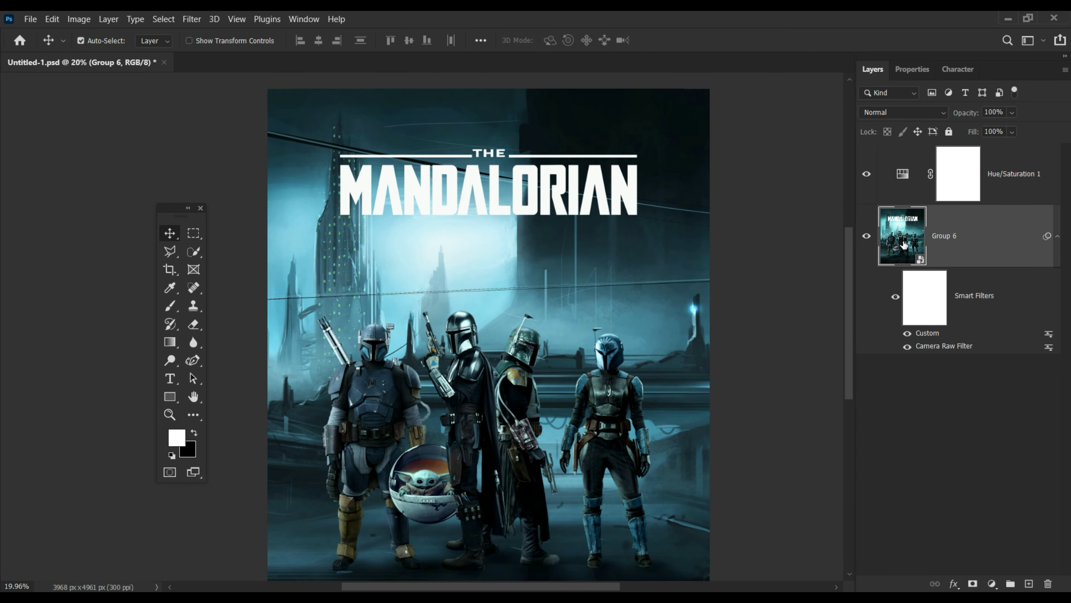
pyautogui.click(170, 378)
pyautogui.click(453, 284)
pyautogui.press('BackSpace')
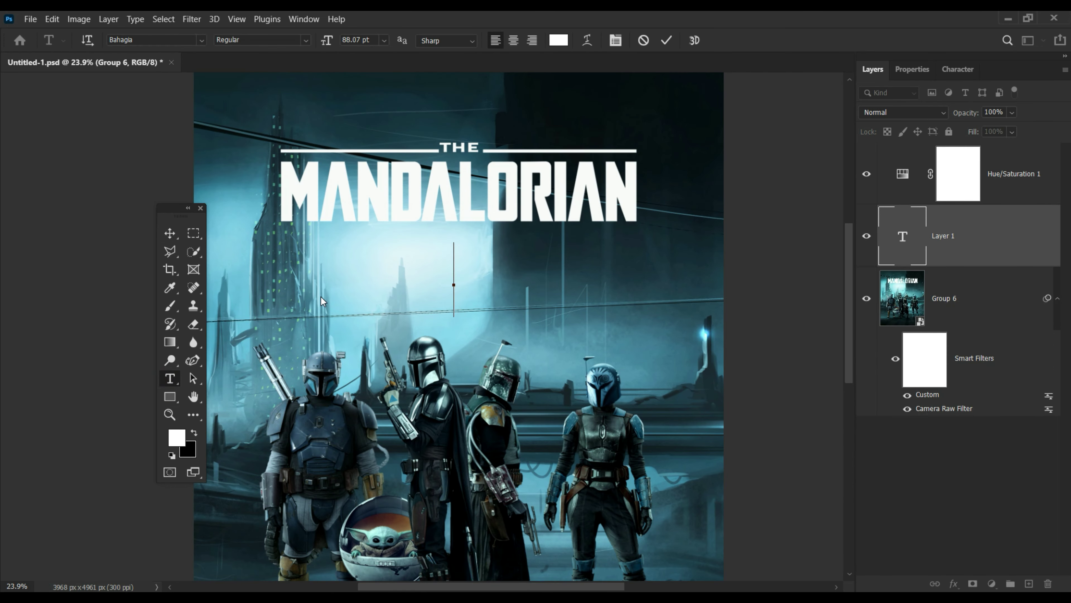
pyautogui.write('S')
pyautogui.hotkey('ctrl', 'Return')
pyautogui.moveTo(441, 325); pyautogui.dragTo(329, 418)
pyautogui.hotkey('ctrl', 't')
pyautogui.moveTo(531, 266); pyautogui.dragTo(541, 239)
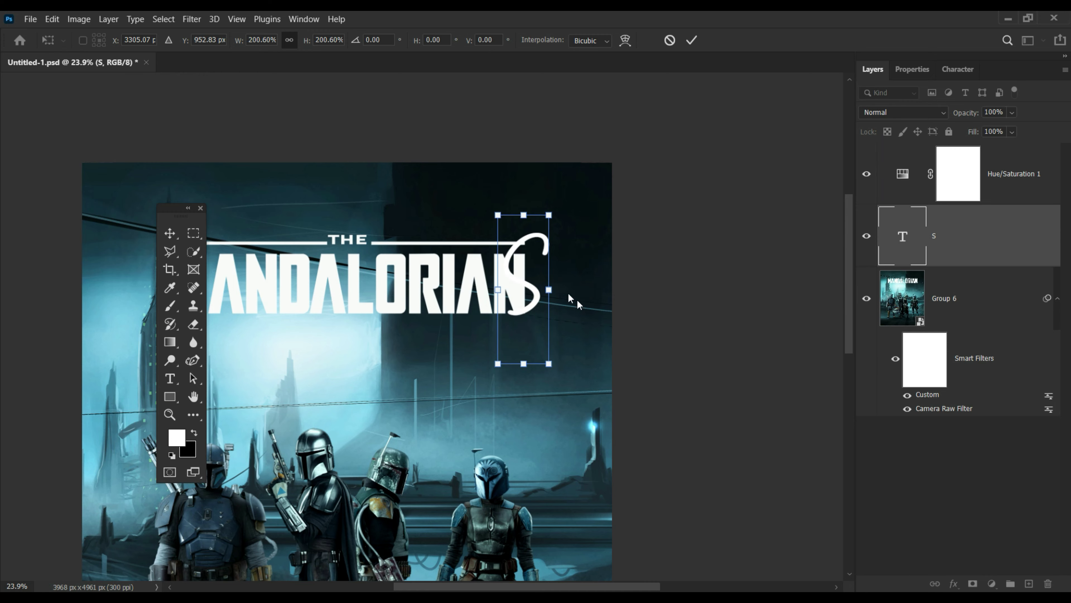
pyautogui.press('Return')
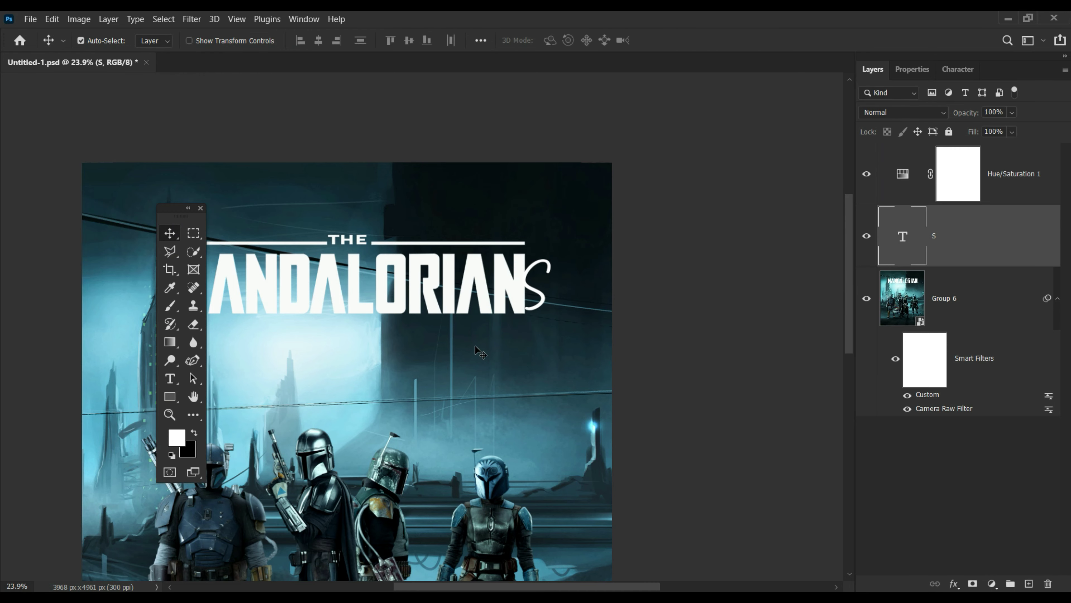
pyautogui.press('z')
pyautogui.moveTo(472, 375)
pyautogui.mouseDown()
pyautogui.moveTo(450, 375)
pyautogui.moveTo(464, 375)
pyautogui.mouseUp()
# - Change the S text colour to red
pyautogui.doubleClick(902, 236)
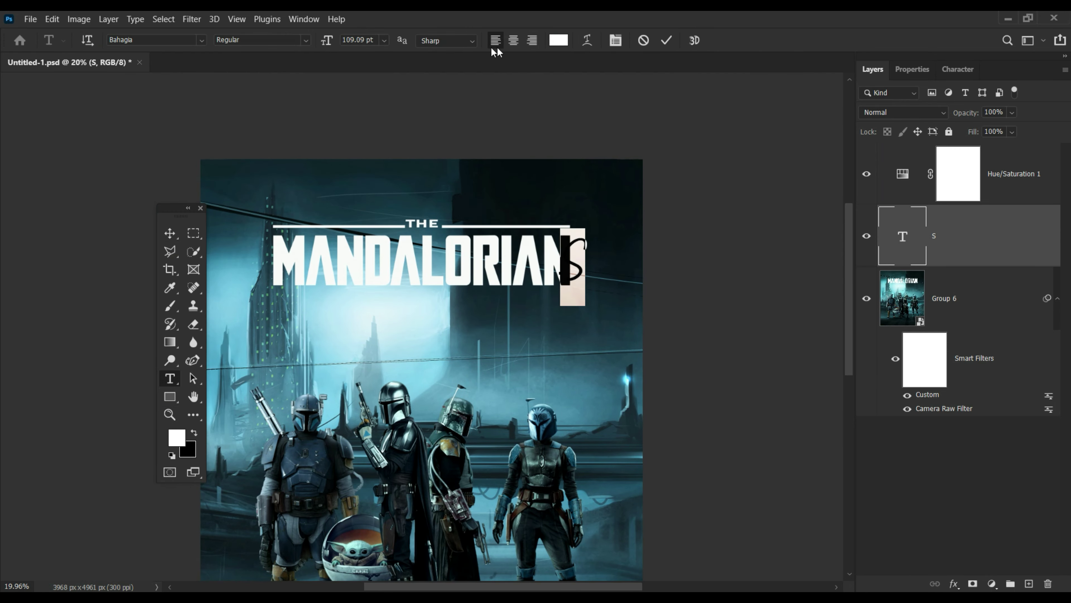
pyautogui.click(558, 40)
pyautogui.click(860, 134)
pyautogui.press('Return')
pyautogui.hotkey('ctrl', 'Return')
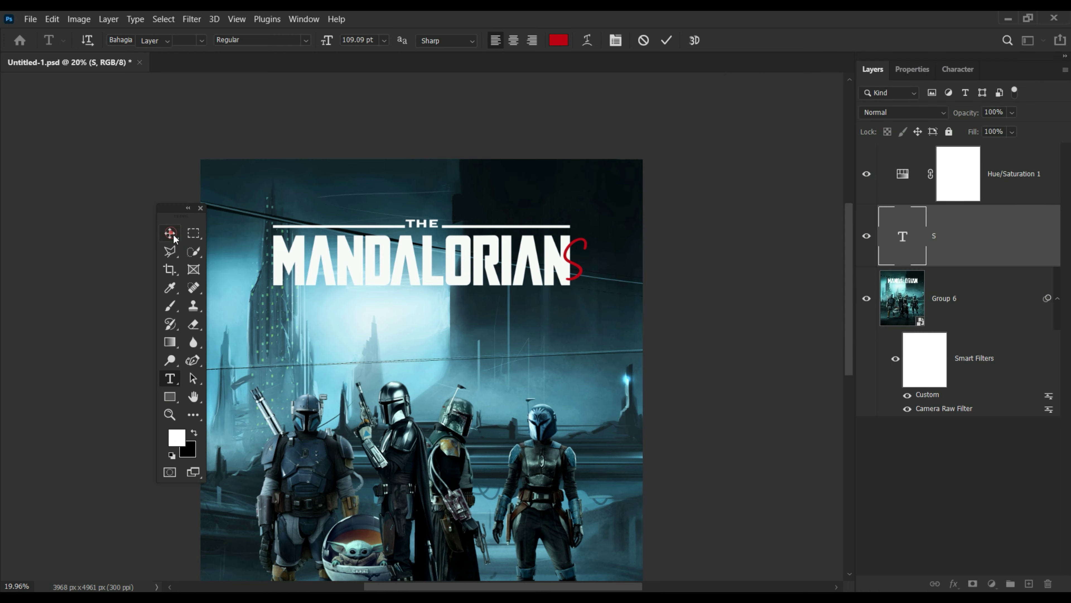
pyautogui.press('z')
pyautogui.moveTo(468, 392)
pyautogui.mouseDown()
pyautogui.moveTo(447, 393)
pyautogui.moveTo(460, 392)
pyautogui.mouseUp()
pyautogui.hotkey('ctrl', 't')
pyautogui.press('Escape')
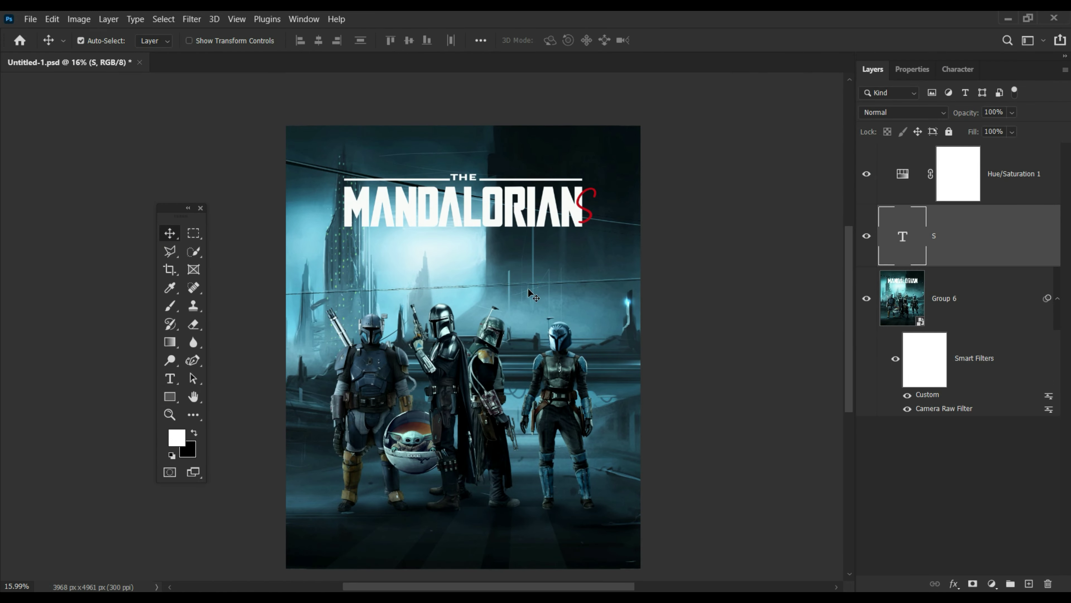
# - Fade the Camera Raw smart filter to 68% opacity
pyautogui.moveTo(465, 382); pyautogui.dragTo(474, 381)
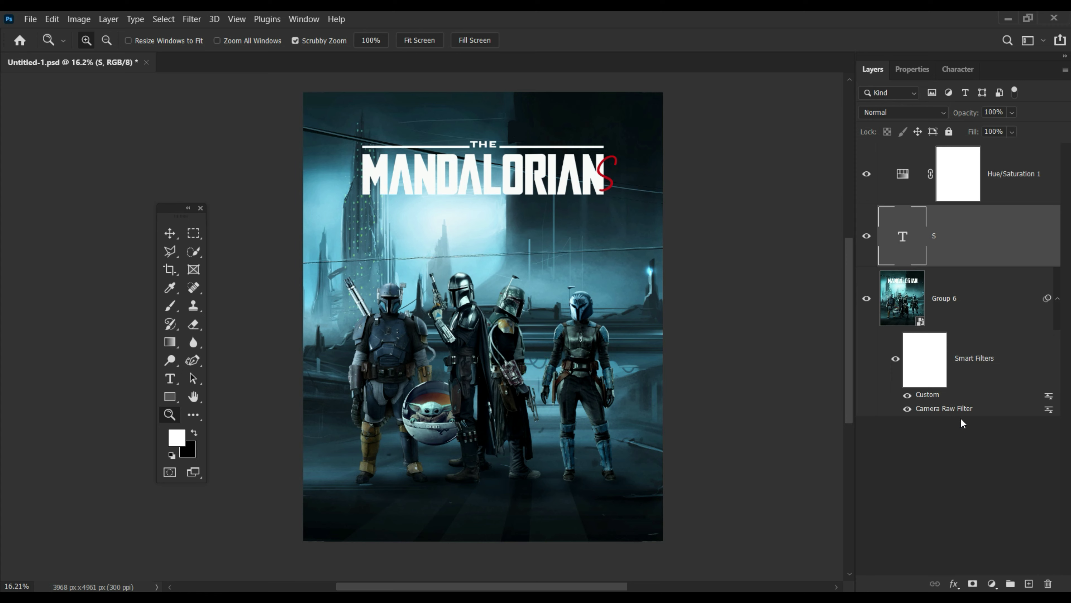
pyautogui.doubleClick(1049, 409)
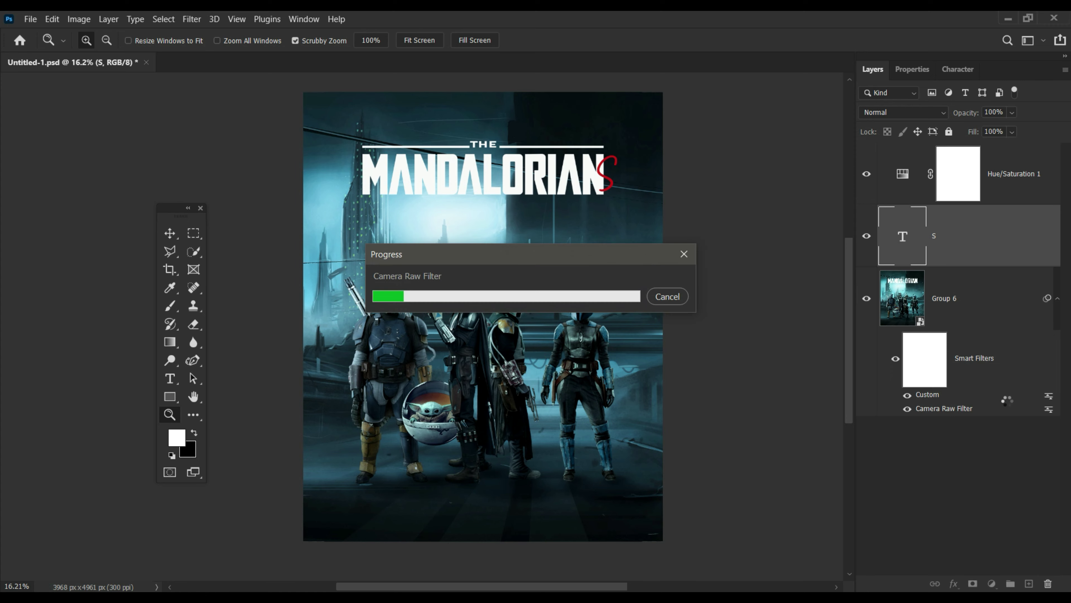
pyautogui.moveTo(800, 187); pyautogui.dragTo(795, 207)
pyautogui.press('Return')
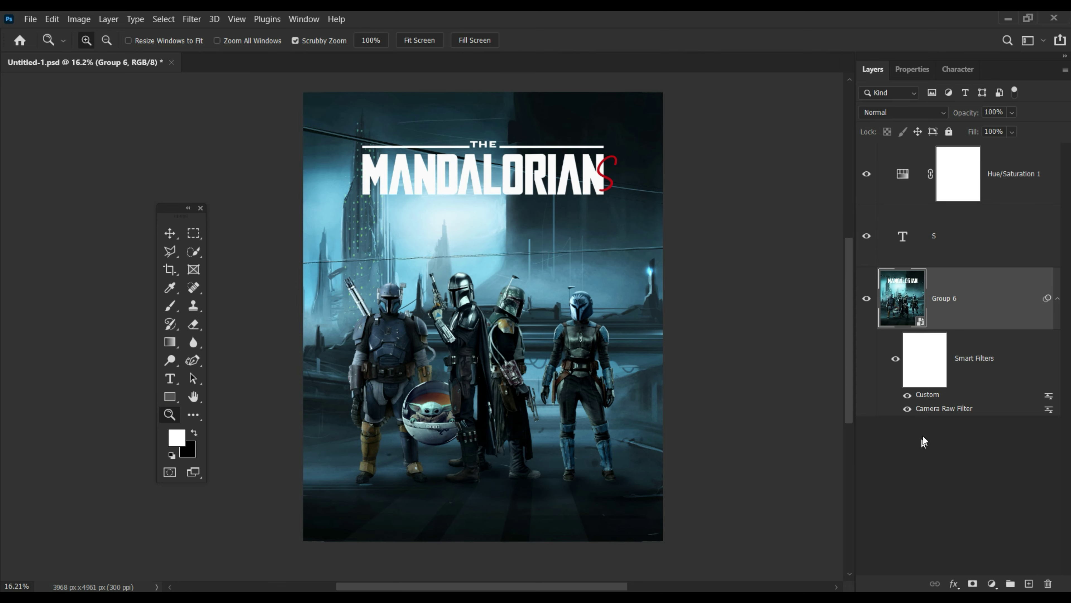
# - Adjust Camera Raw noise reduction in Detail, then group all layers with Ctrl+G
pyautogui.doubleClick(926, 408)
pyautogui.click(588, 367)
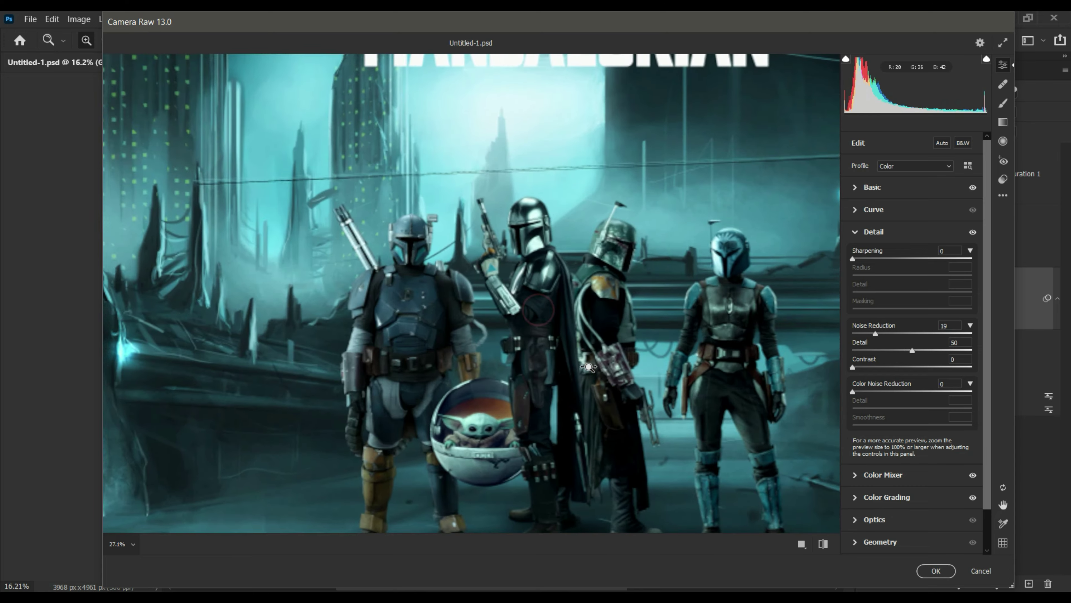
pyautogui.click(935, 570)
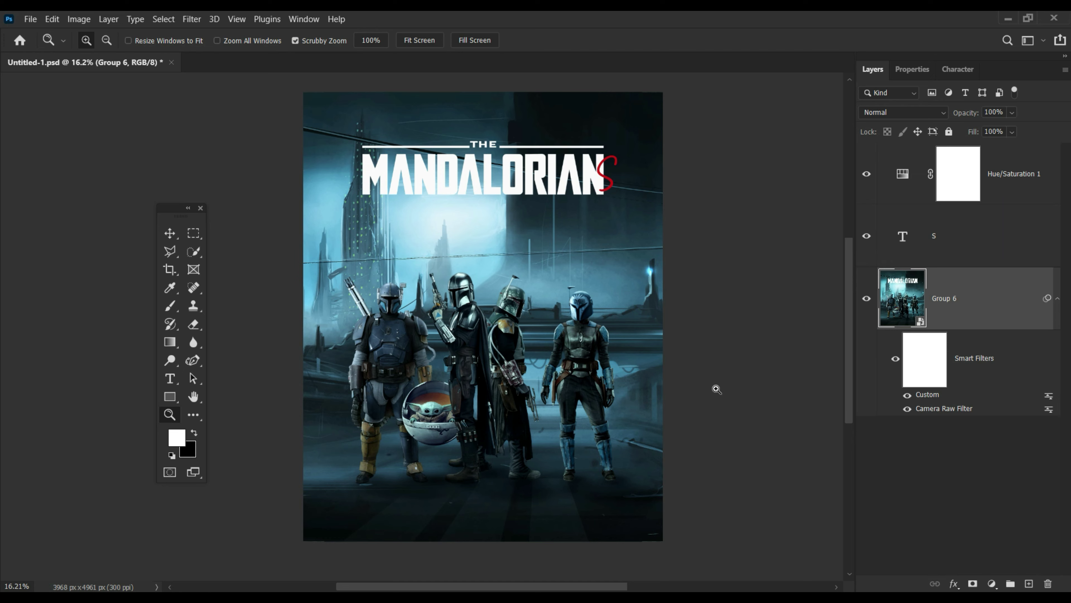
pyautogui.keyDown('shift'); pyautogui.click(1010, 198); pyautogui.keyUp('shift')
pyautogui.hotkey('ctrl', 'g')
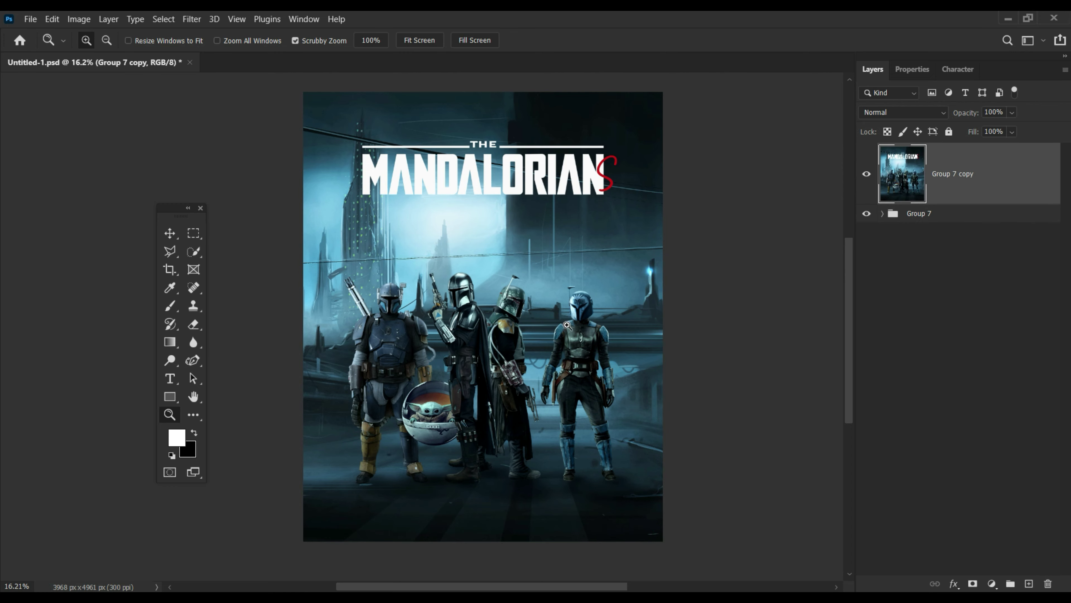
# - Save the poster and open Save for Web for a maximum-quality JPEG export
pyautogui.rightClick(1010, 190)
pyautogui.press('Escape')
pyautogui.hotkey('ctrl', 's')
pyautogui.rightClick(983, 188)
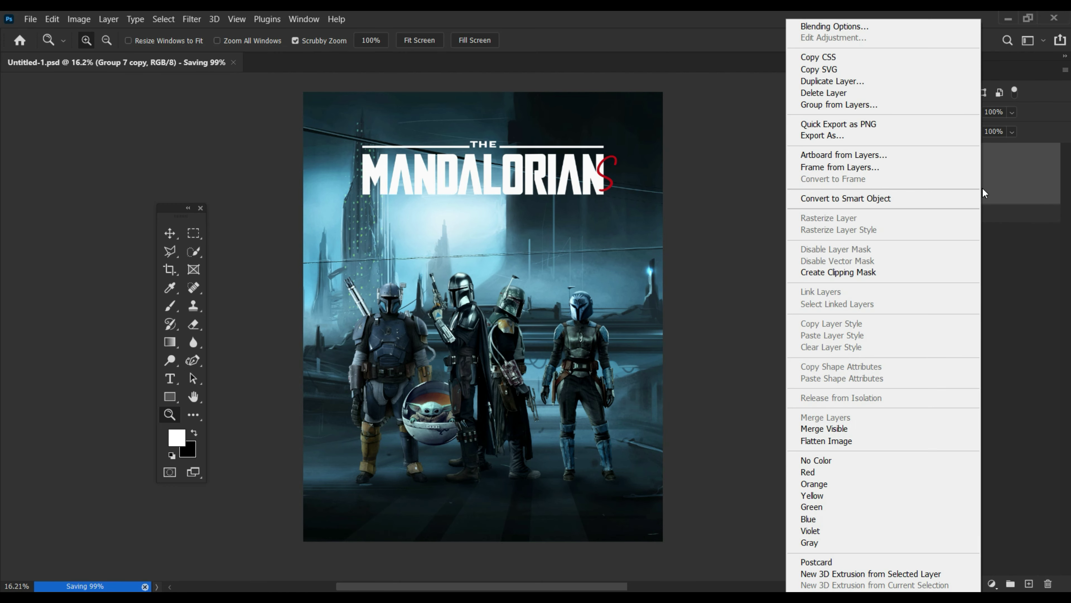
pyautogui.press('Escape')
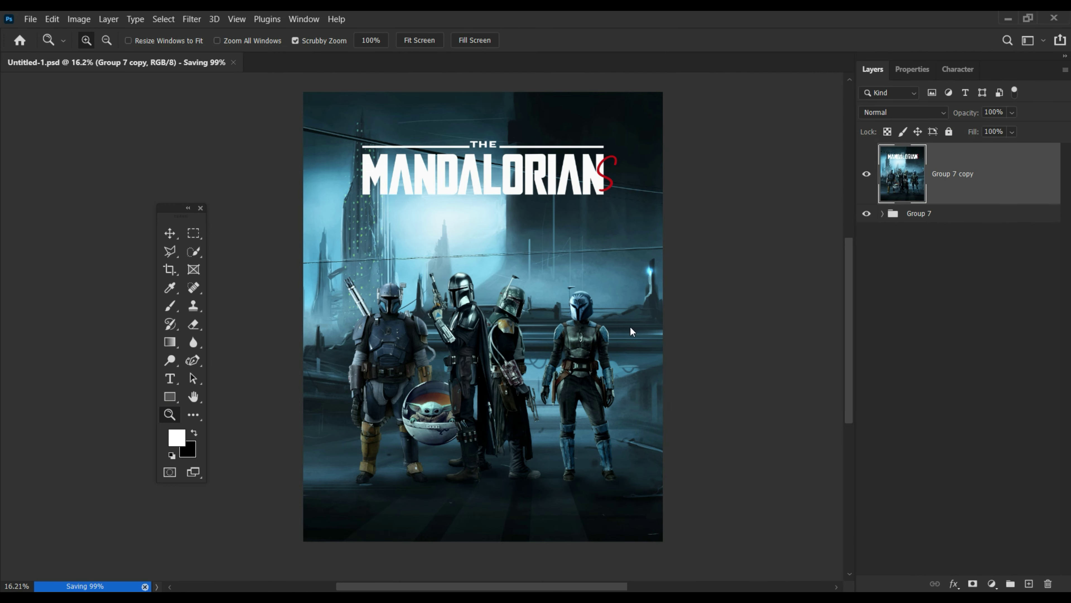
pyautogui.hotkey('ctrl', 'alt', 'shift', 's')
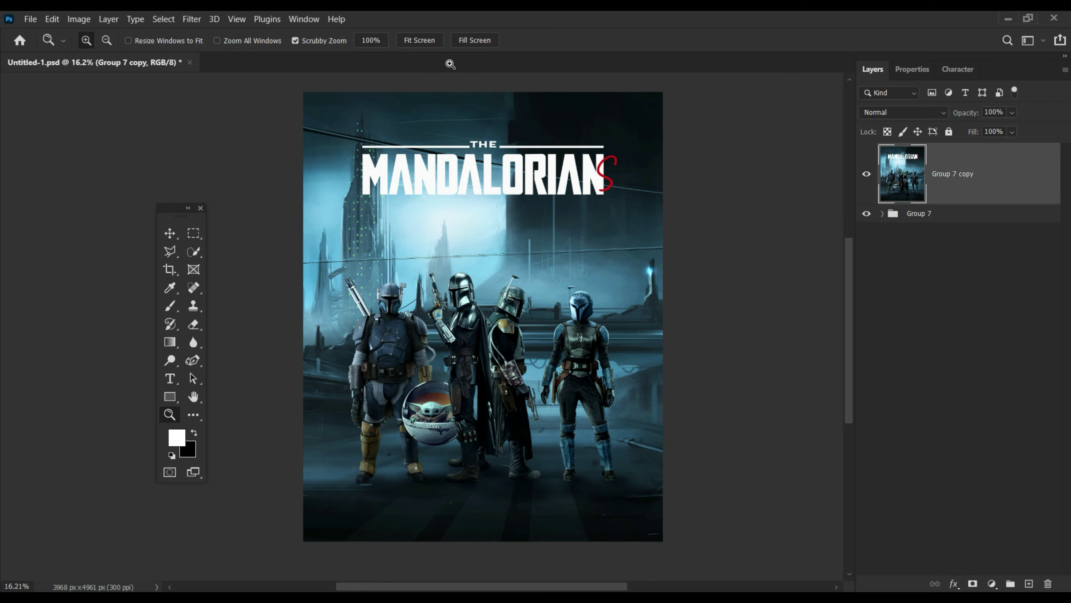
# - Open the exported Untitled-1.jpg in Photoshop and bring up the Filter menu
pyautogui.moveTo(534, 568); pyautogui.dragTo(506, 118)
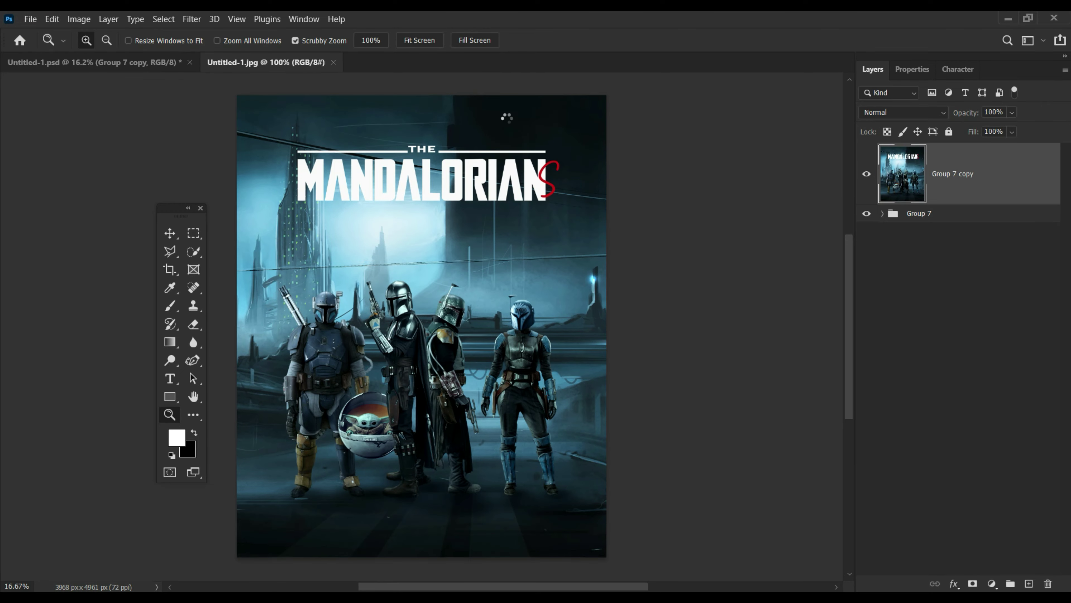
pyautogui.click(202, 21)
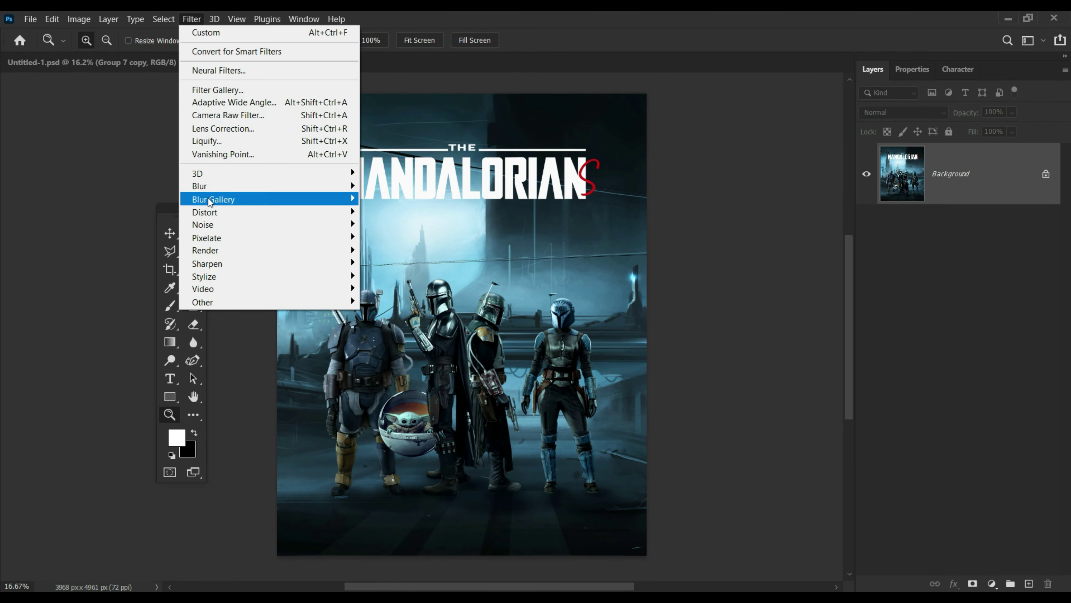